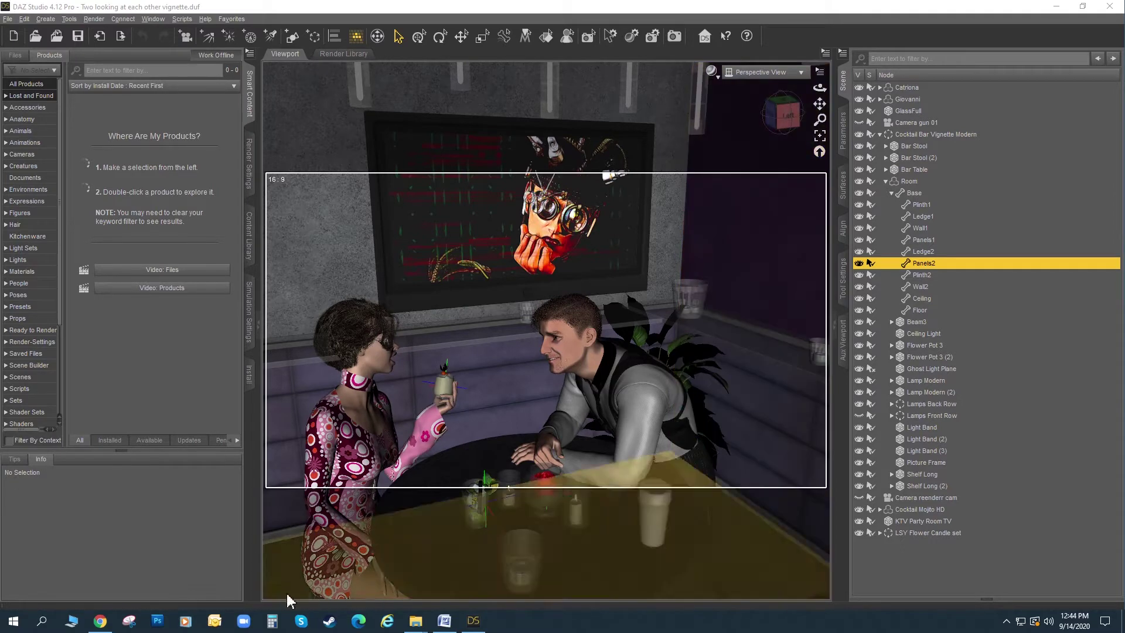
Switch to Chrome and look through the Posing scripts in the forum's list of free DAZ Studio scripts and plugins.
left_click(100, 622)
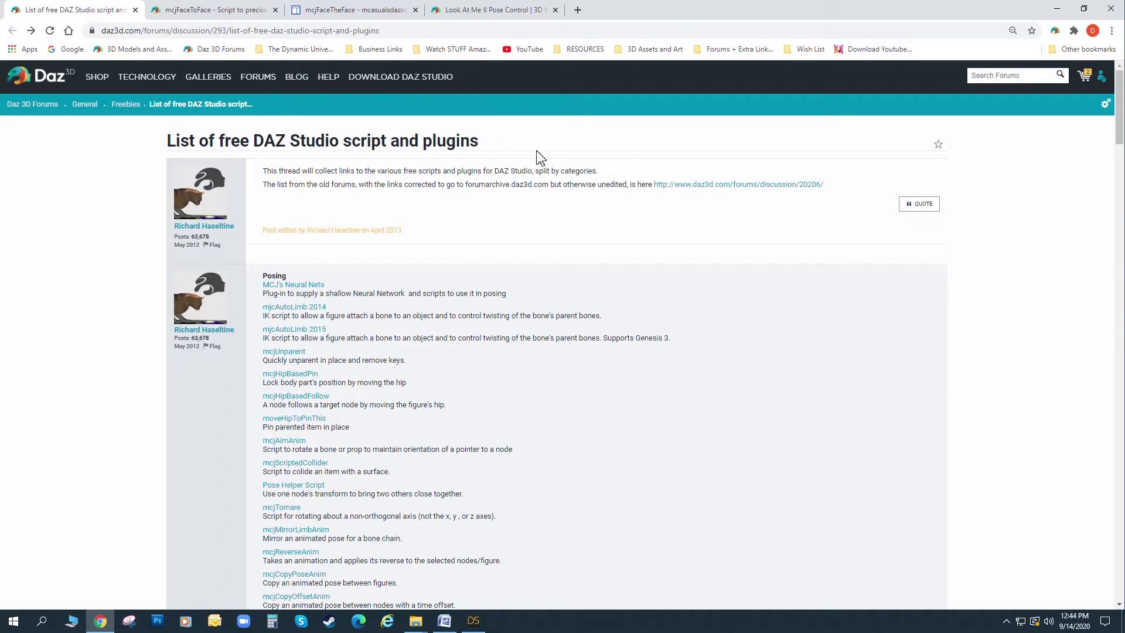
scroll(534, 167, "down", 1)
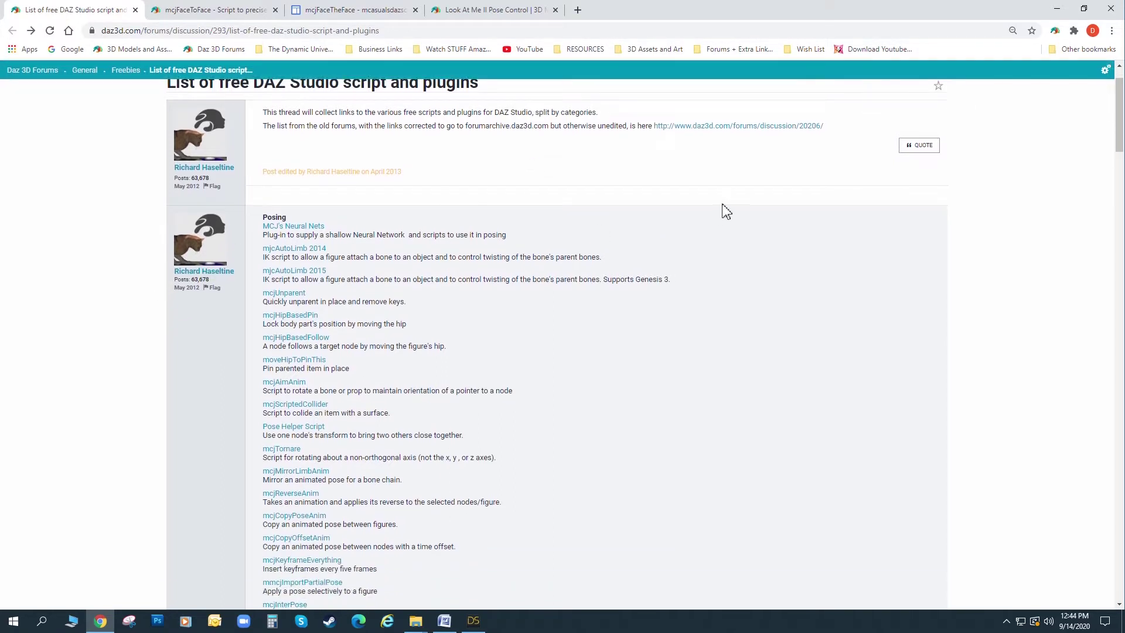
scroll(720, 213, "down", 1)
scroll(720, 213, "down", 2)
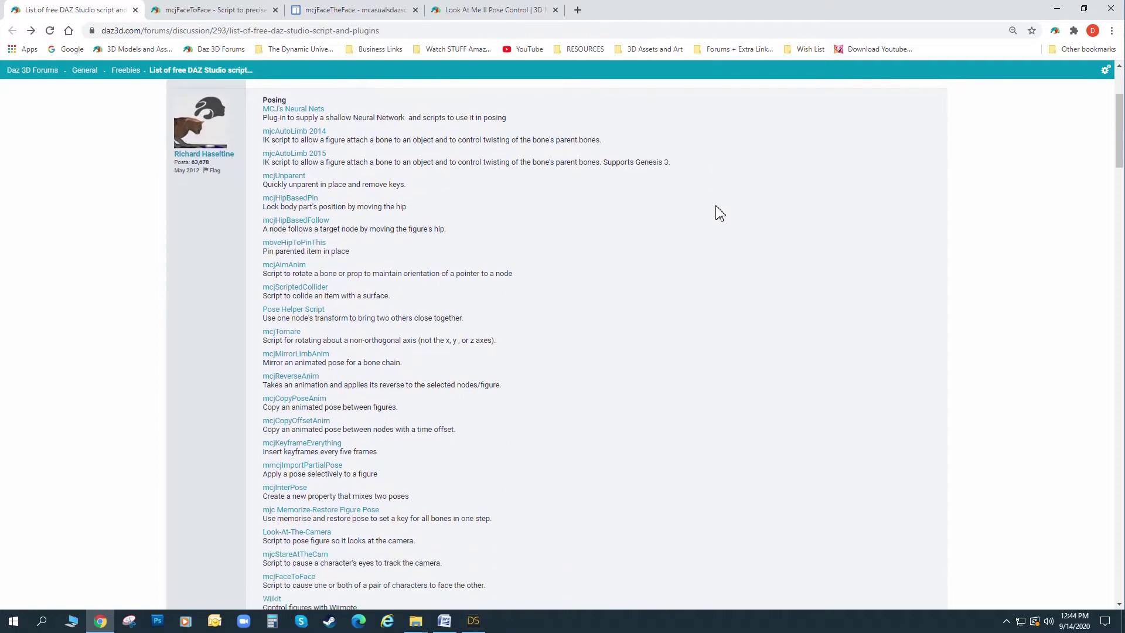
scroll(720, 212, "up", 3)
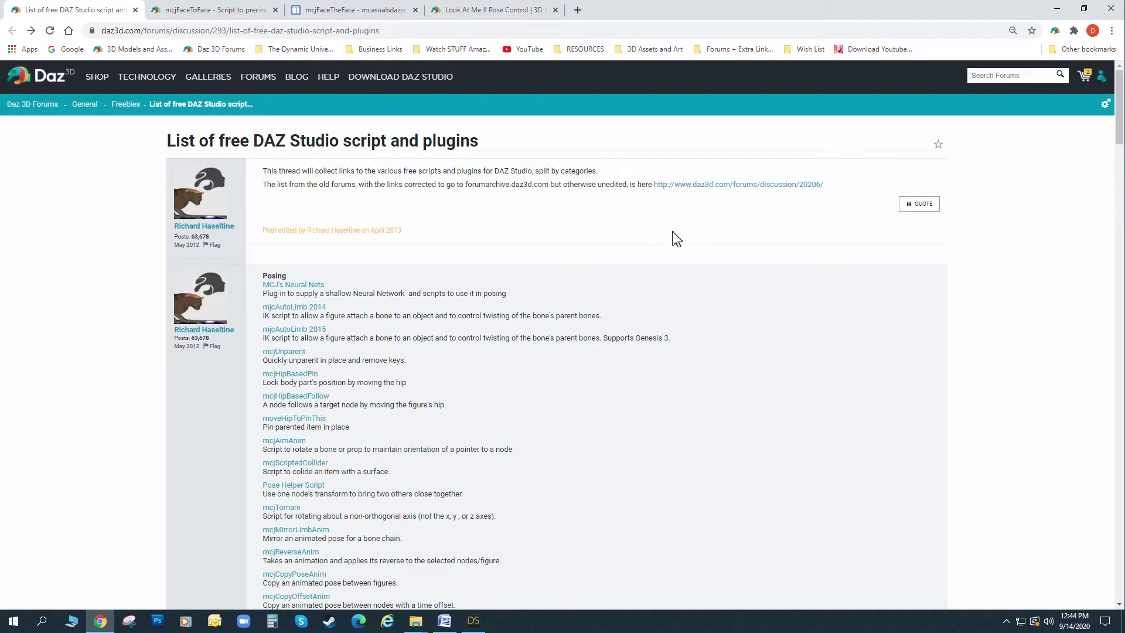
scroll(678, 238, "down", 1)
scroll(369, 382, "down", 3)
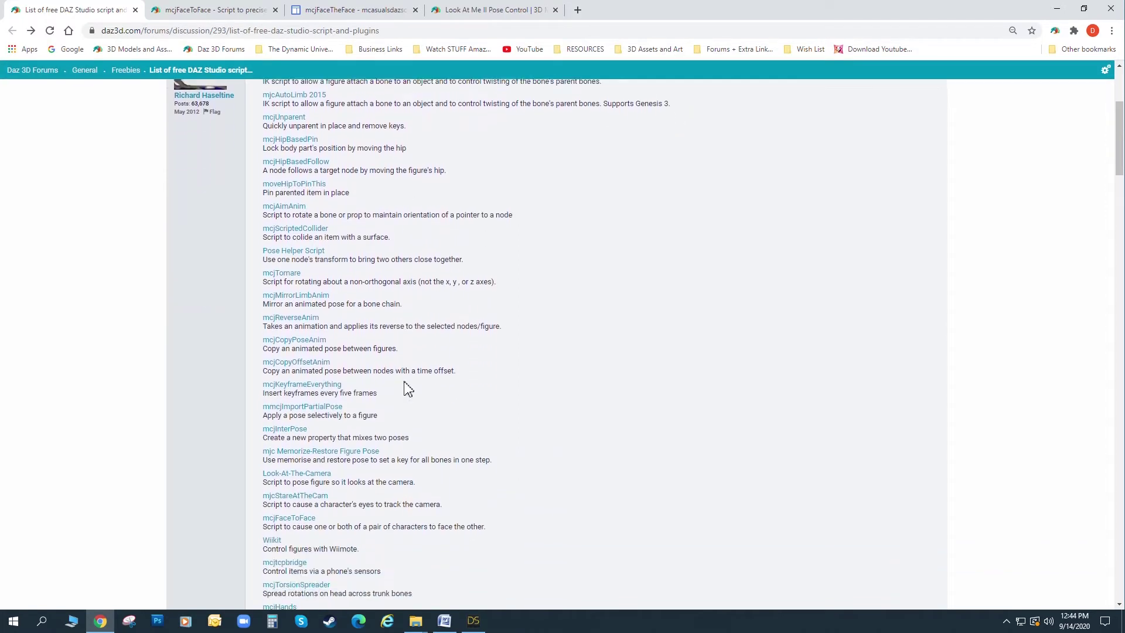
scroll(405, 382, "down", 2)
scroll(405, 387, "down", 2)
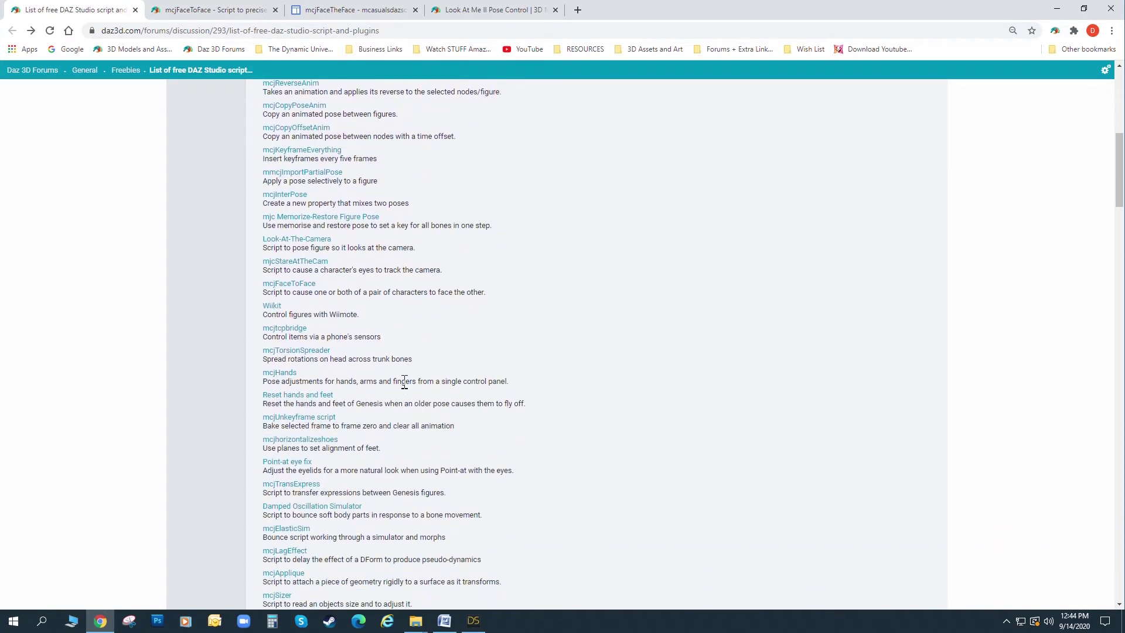
scroll(404, 382, "down", 2)
scroll(404, 382, "down", 2)
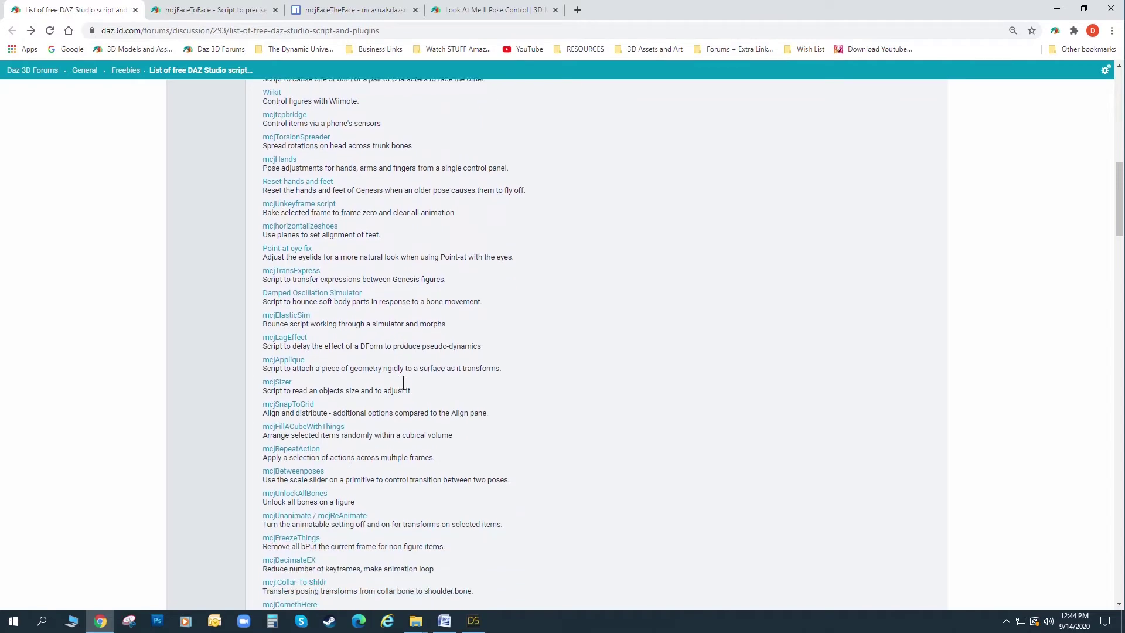
scroll(486, 504, "up", 4)
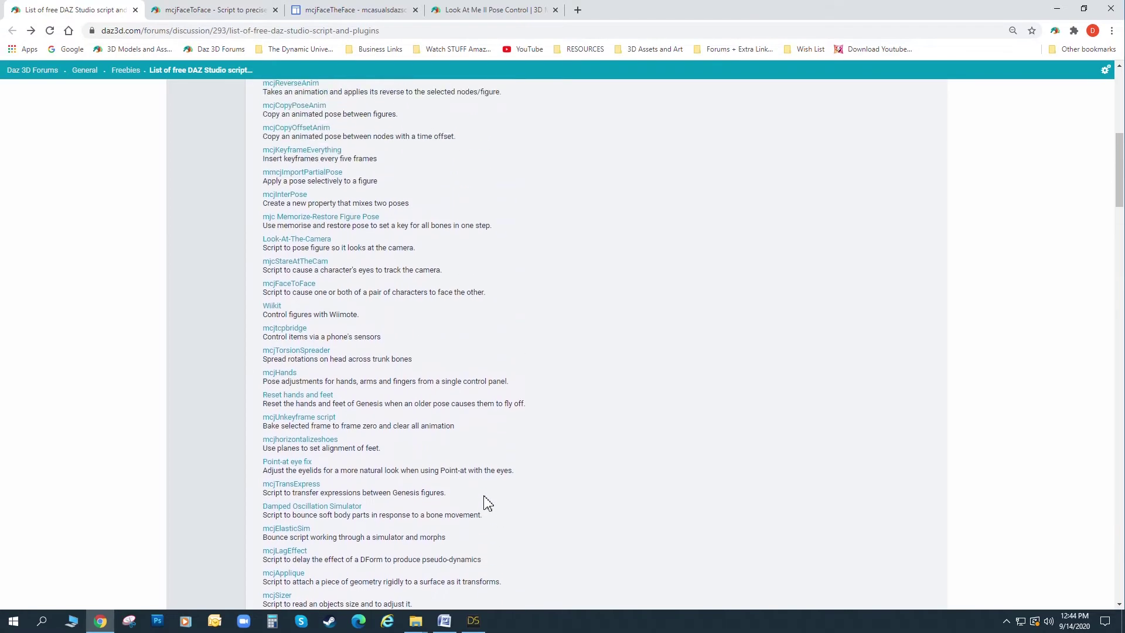
scroll(441, 399, "down", 1)
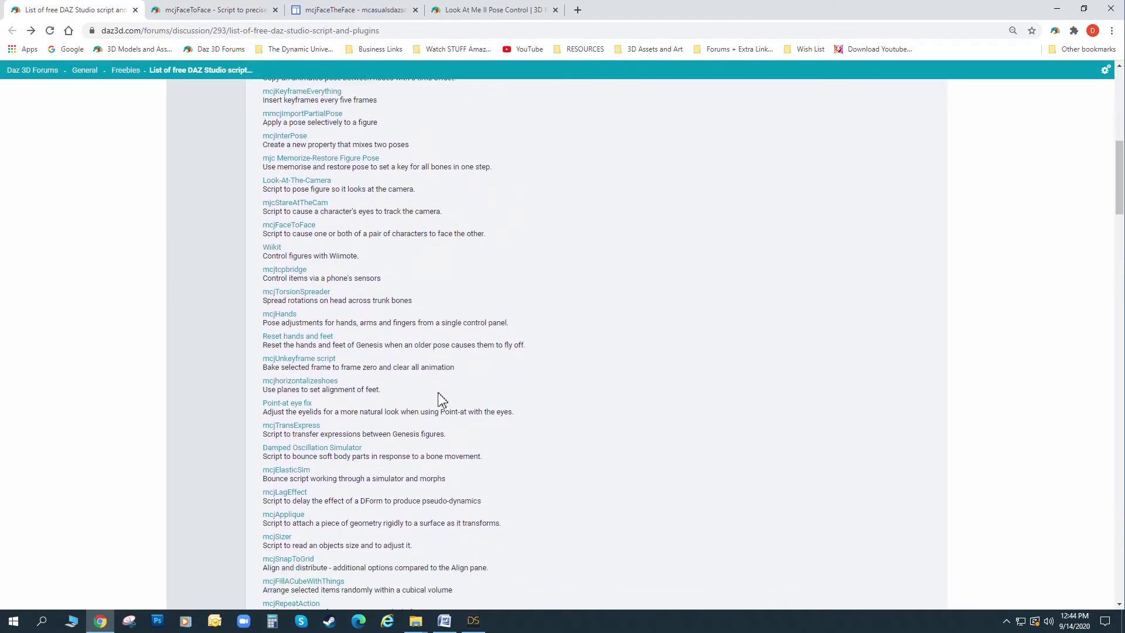
scroll(440, 397, "down", 1)
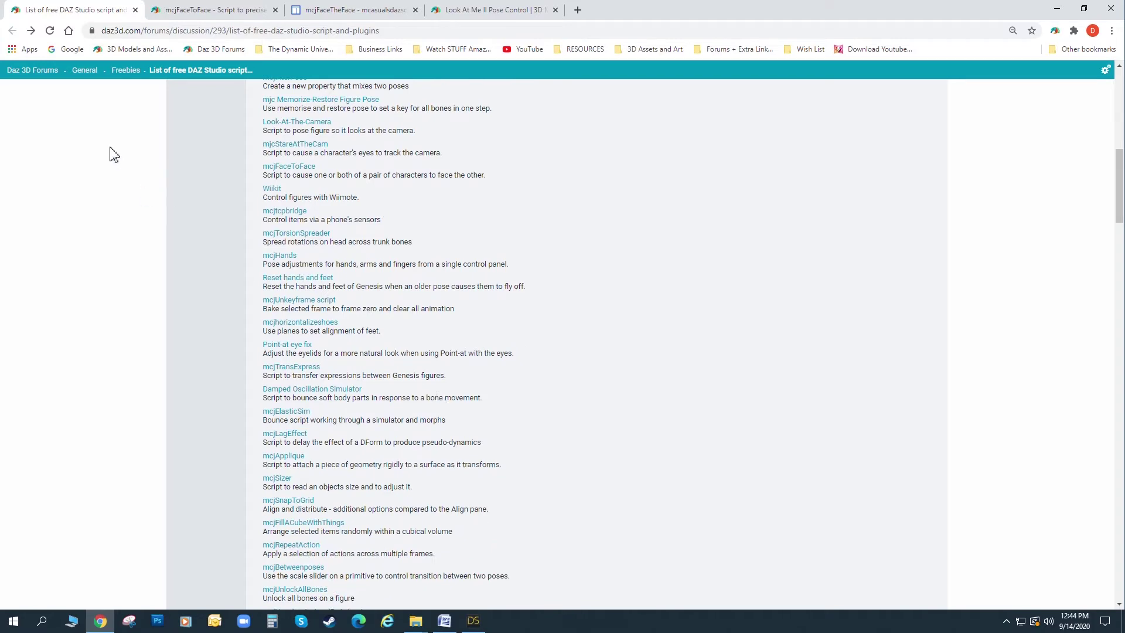
Review the mcjFaceToFace forum thread, including its example renders, the script's dialog and the replies.
left_click(185, 10)
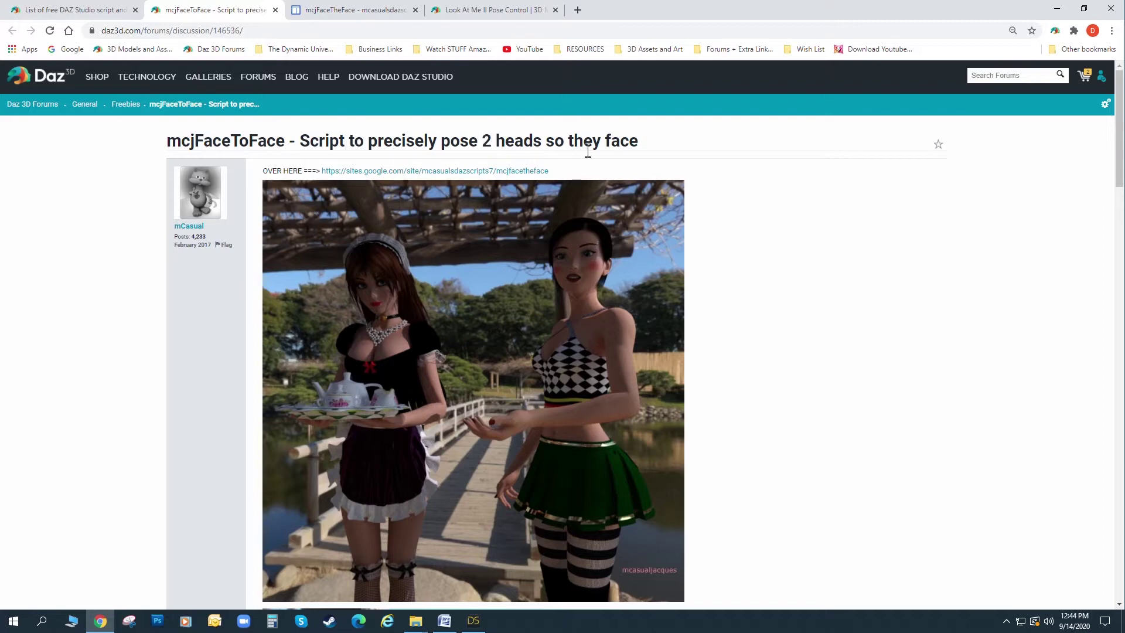
scroll(443, 198, "down", 3)
scroll(455, 246, "down", 4)
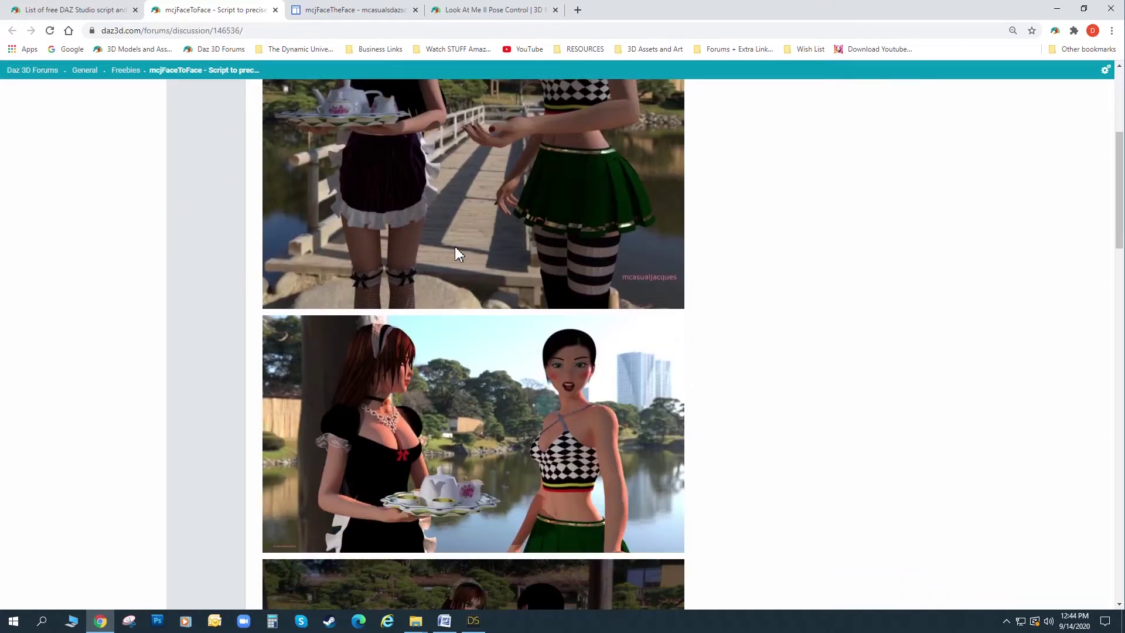
scroll(456, 250, "up", 5)
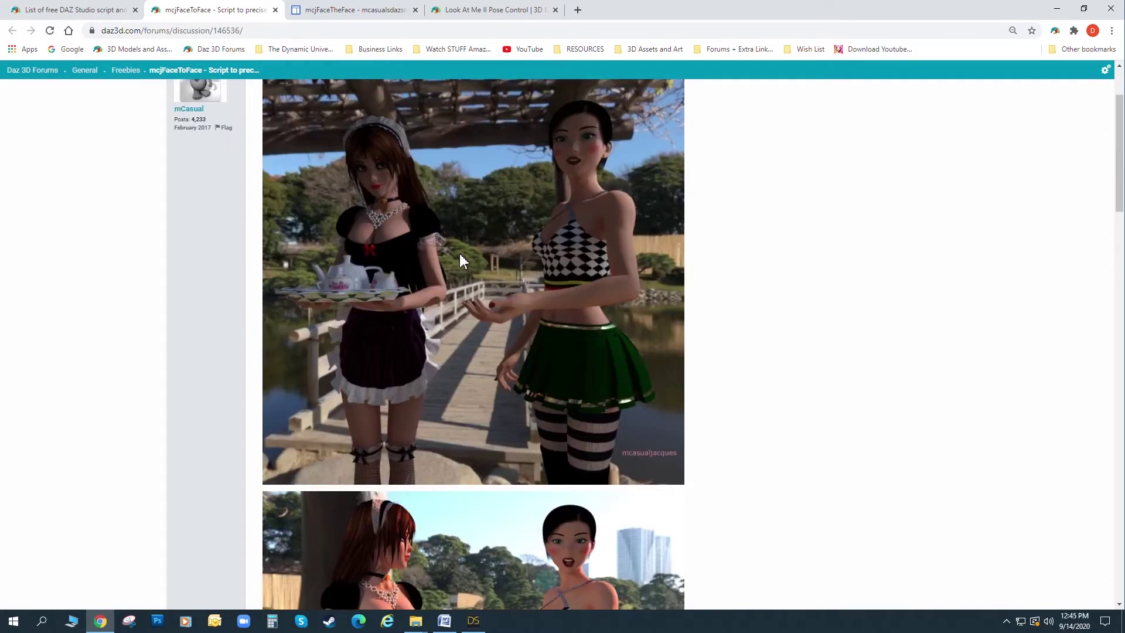
scroll(460, 257, "down", 5)
scroll(491, 317, "down", 3)
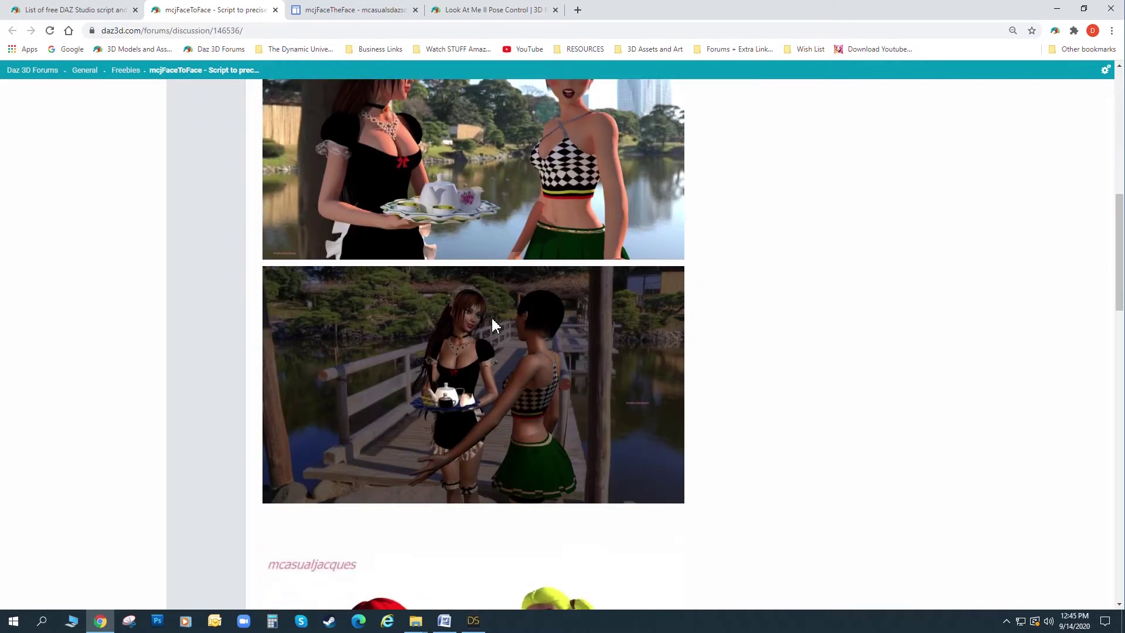
scroll(490, 304, "up", 3)
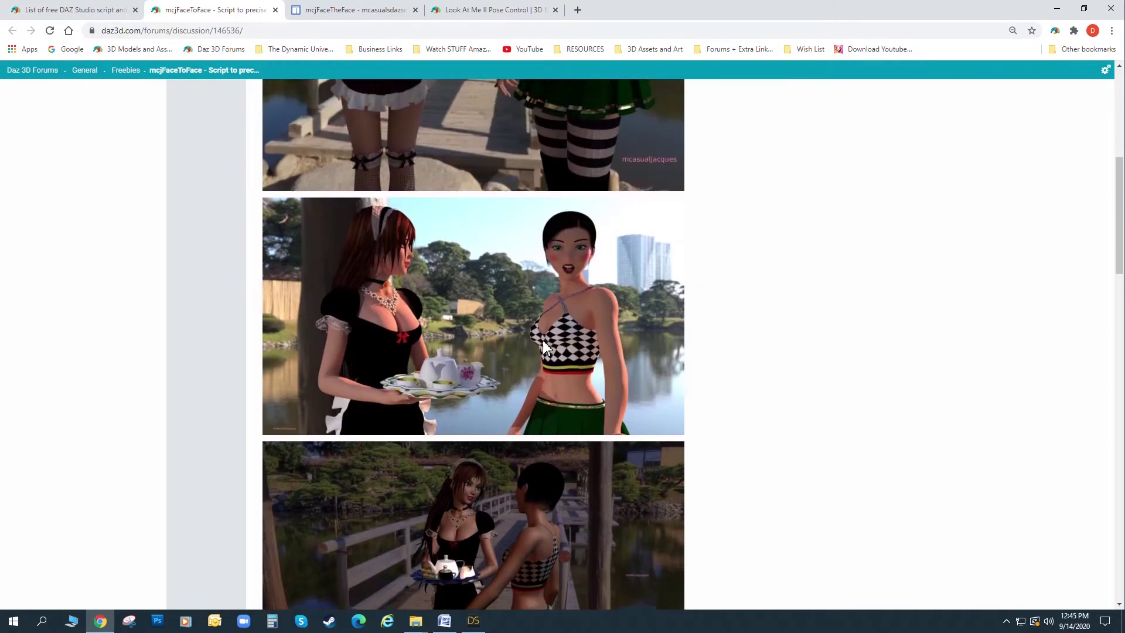
scroll(542, 340, "down", 6)
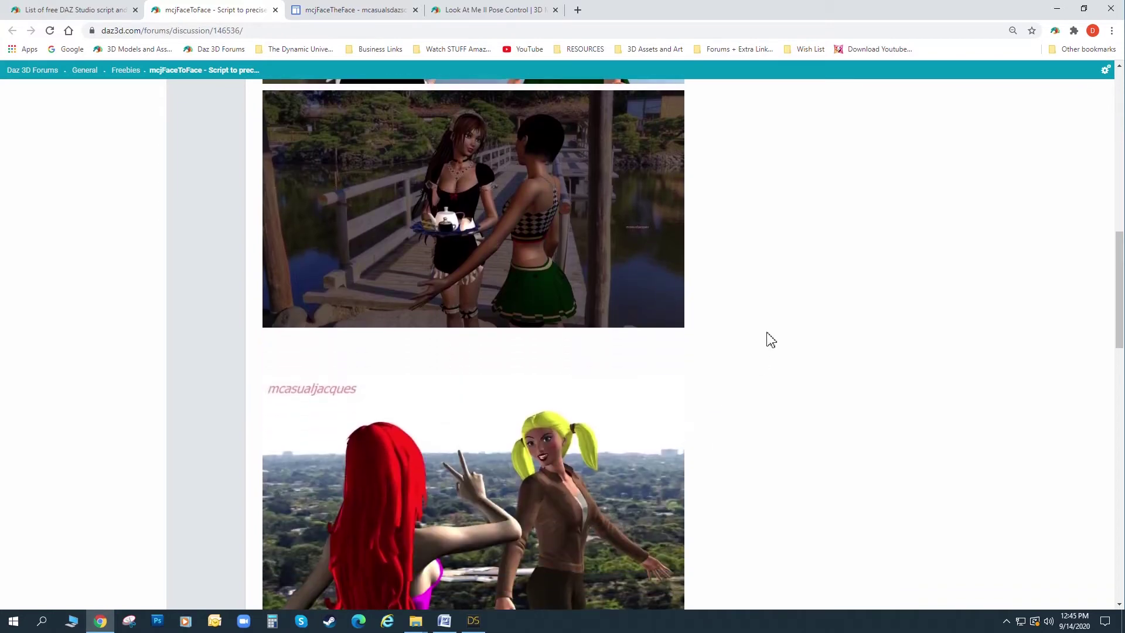
scroll(771, 343, "down", 3)
scroll(771, 340, "up", 2)
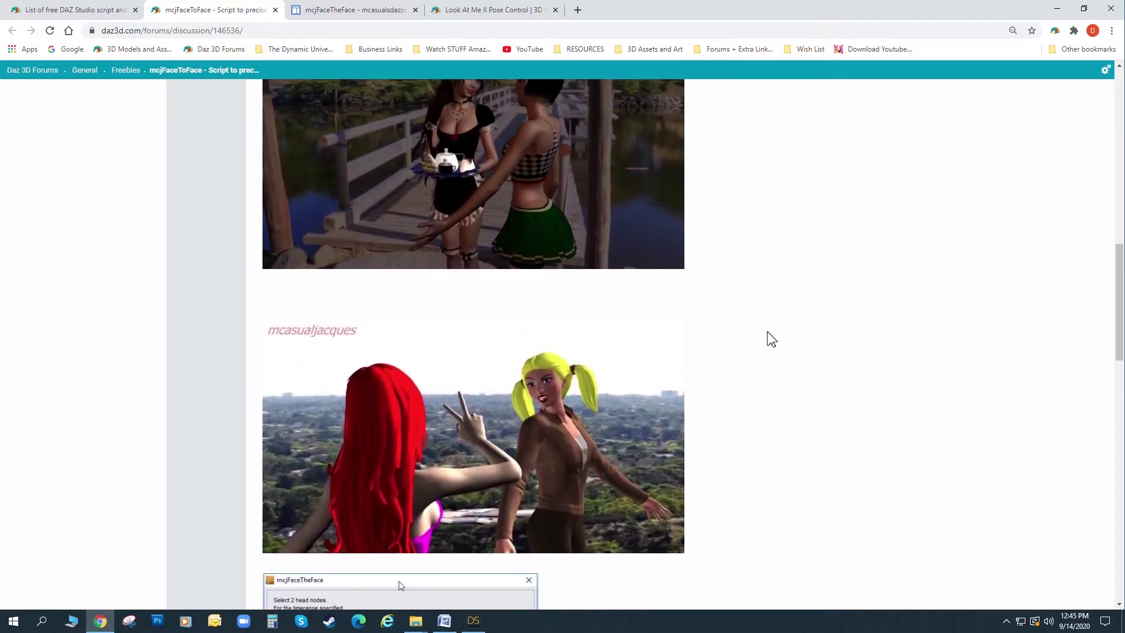
scroll(776, 335, "down", 7)
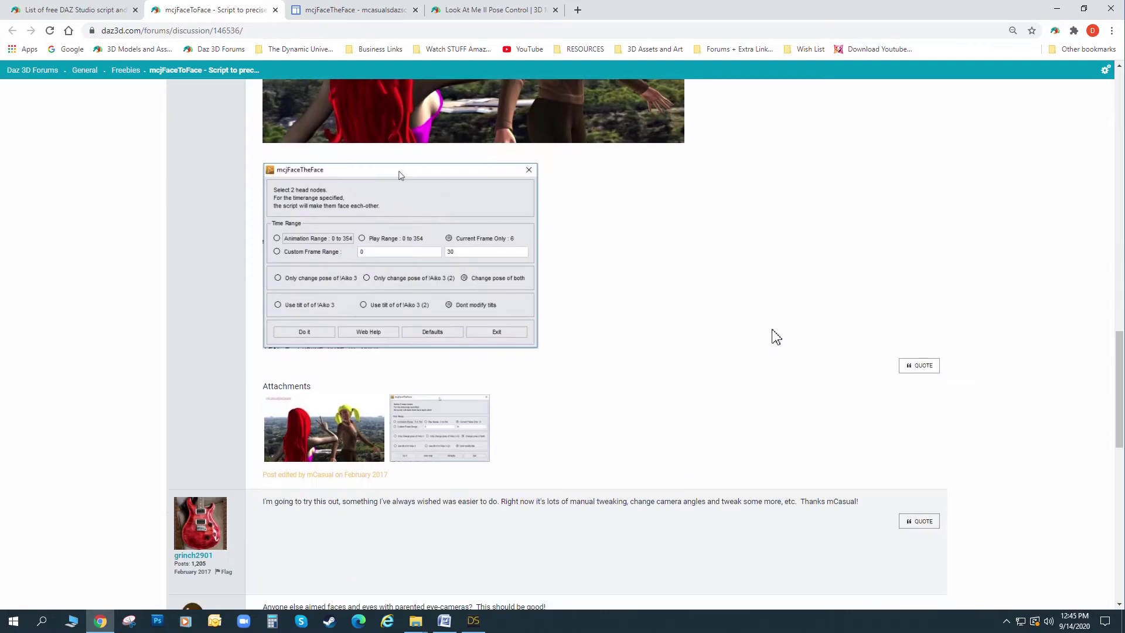
scroll(776, 336, "down", 4)
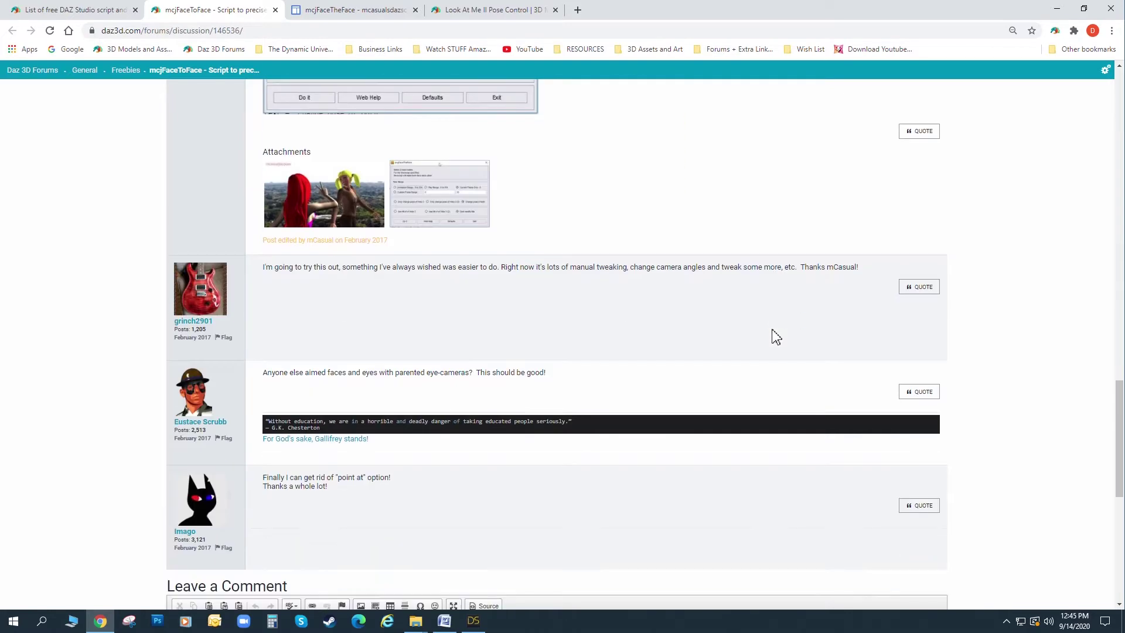
Read the purpose, installation and use sections of the mcjFaceTheFace page on the mcasualsdazscripts7 site.
left_click(337, 10)
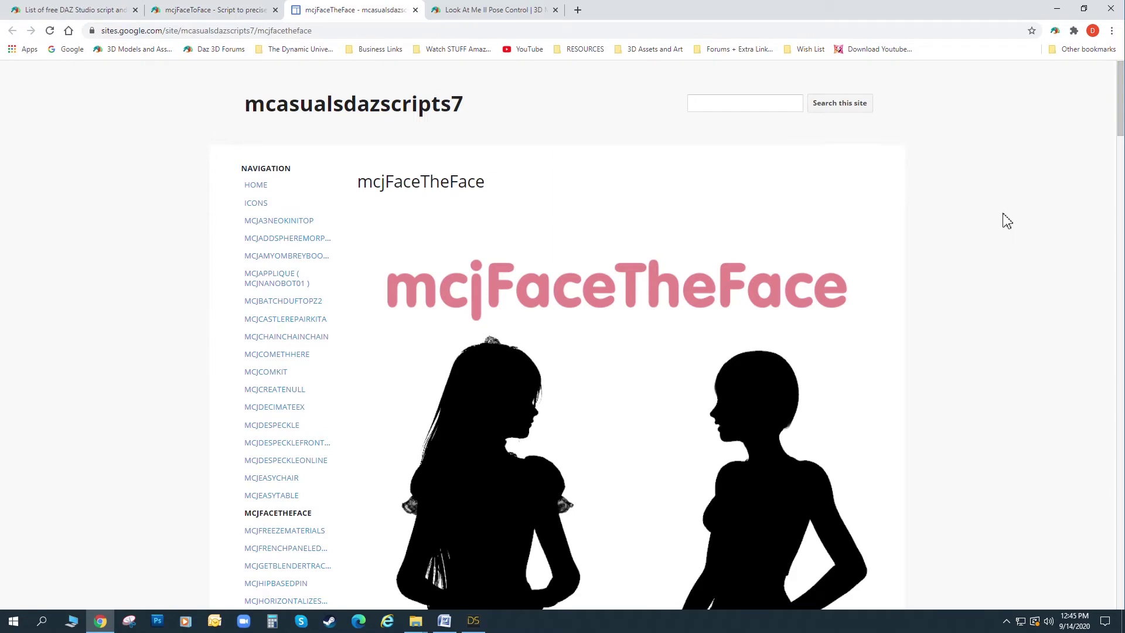
scroll(1007, 221, "down", 10)
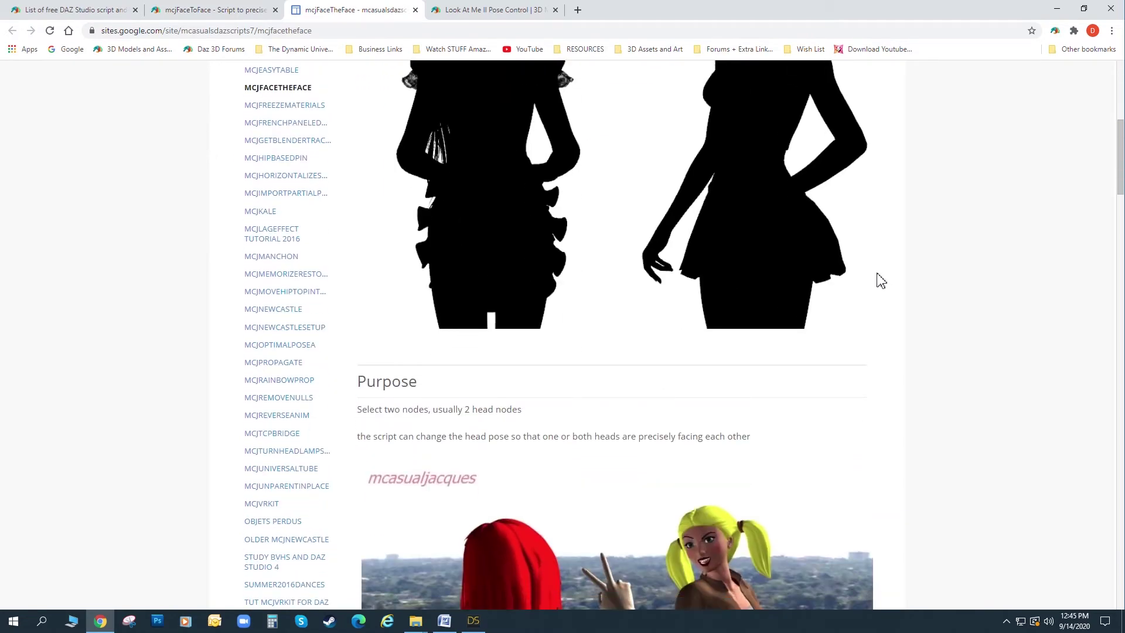
scroll(871, 275, "down", 13)
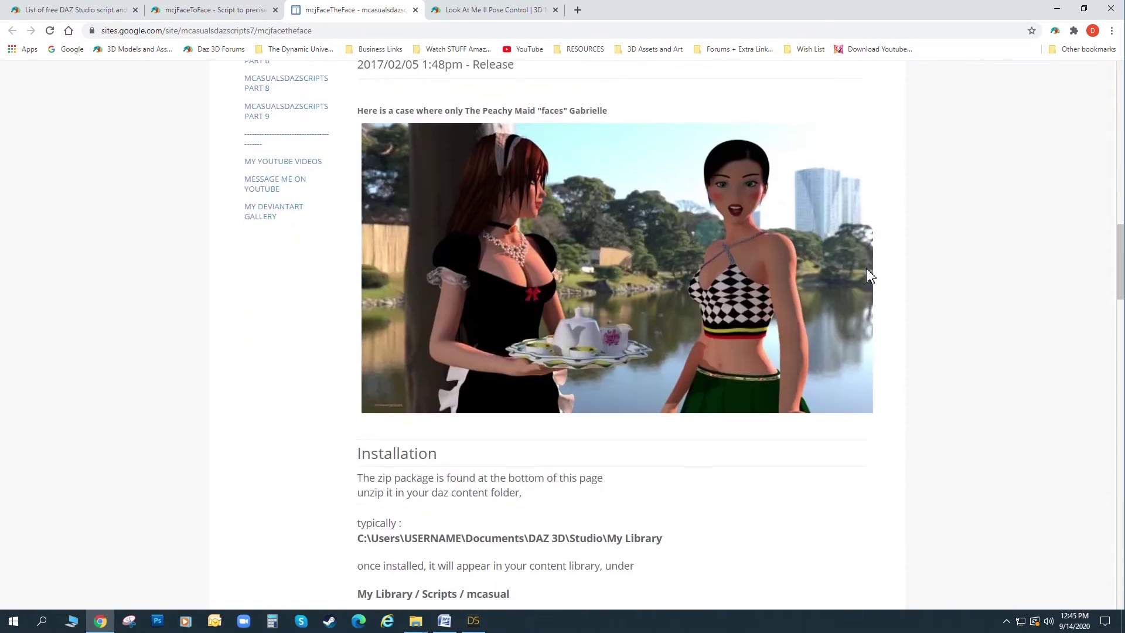
scroll(870, 275, "down", 4)
scroll(867, 276, "up", 2)
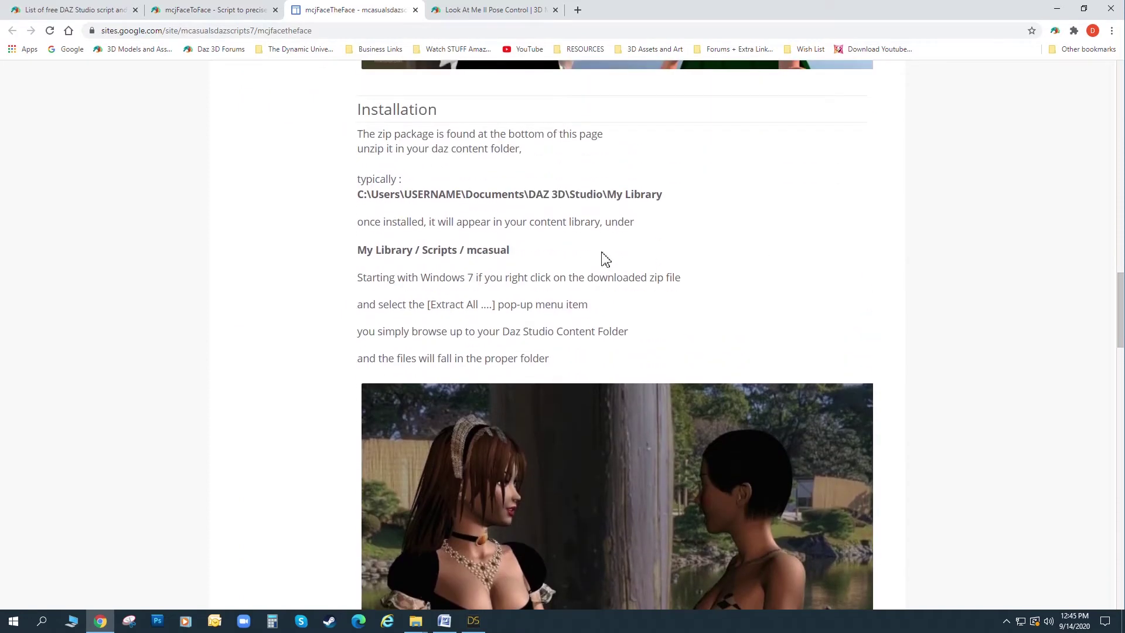
scroll(603, 258, "down", 3)
scroll(604, 258, "down", 9)
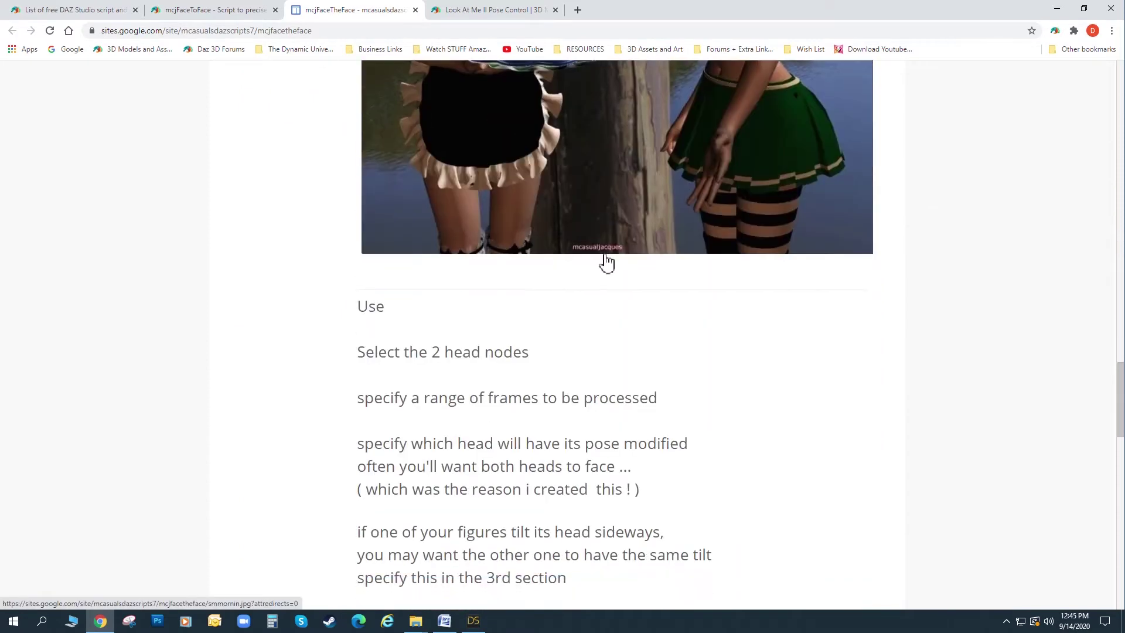
scroll(607, 258, "down", 5)
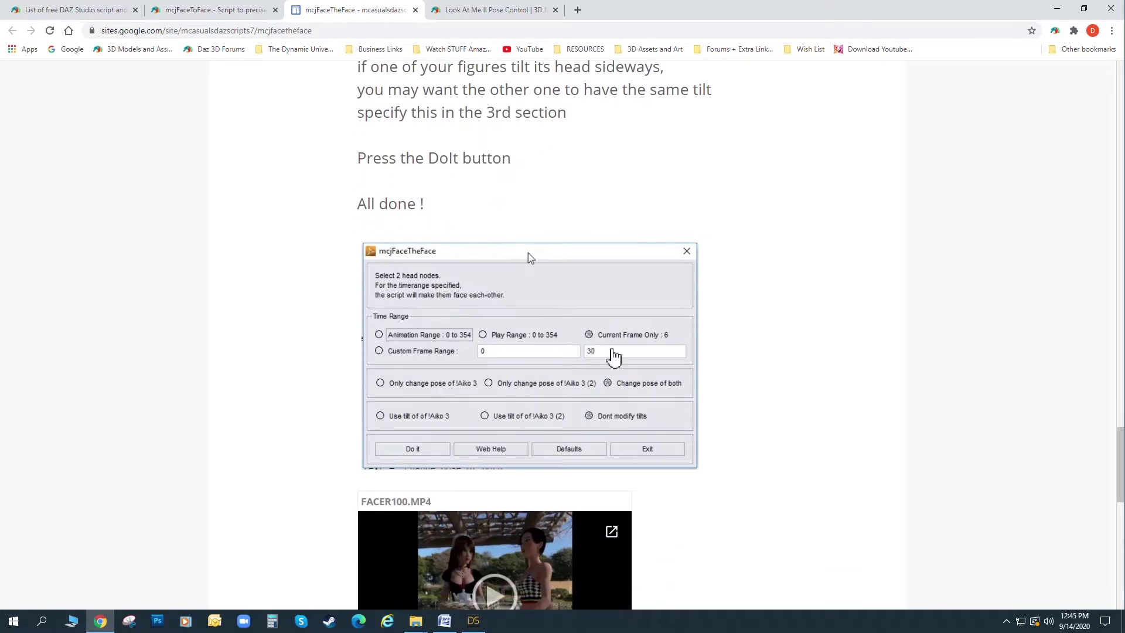
scroll(529, 252, "down", 4)
scroll(469, 246, "up", 1)
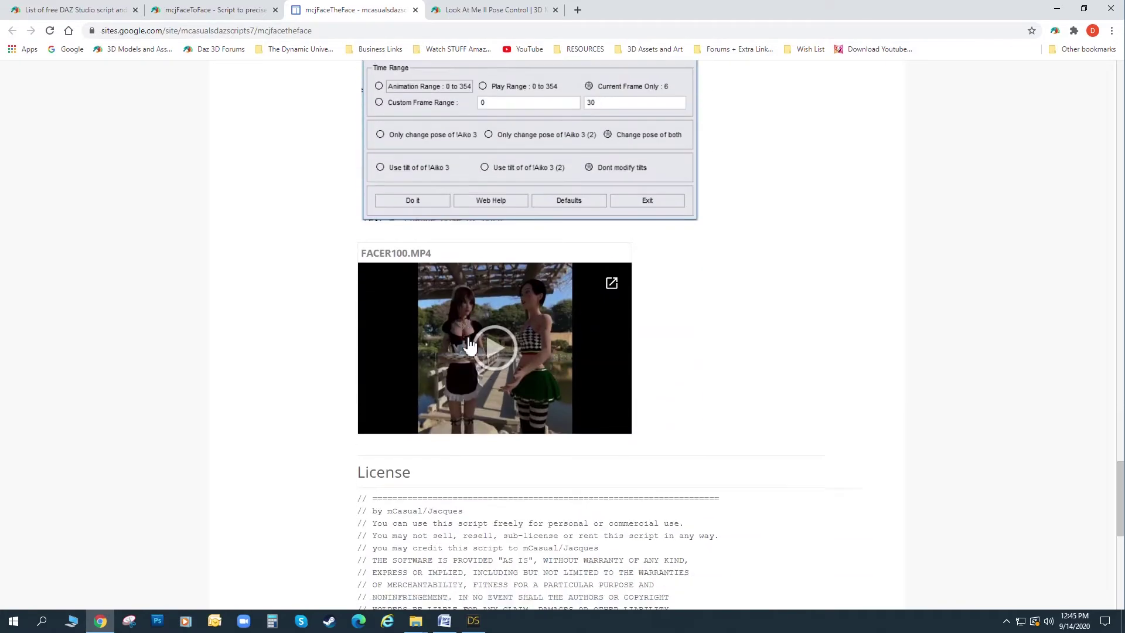
Download the mcjFaceTheFace zip package from the end of the page and save it in the Week 01 course folder.
scroll(453, 245, "down", 6)
scroll(452, 245, "down", 2)
scroll(482, 364, "down", 3)
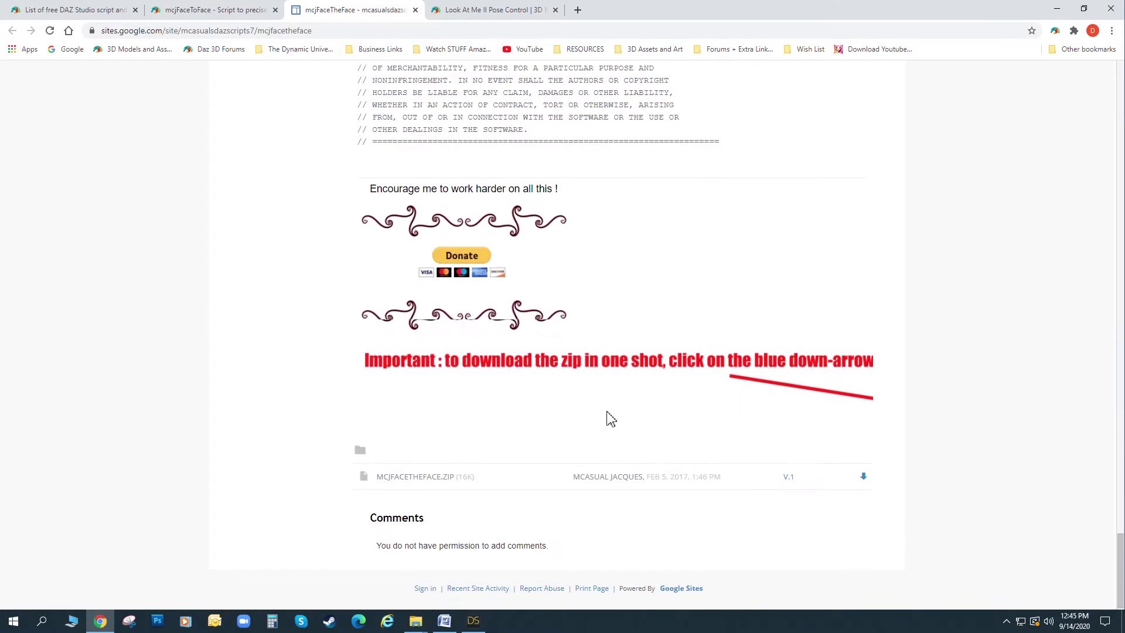
left_click(864, 478)
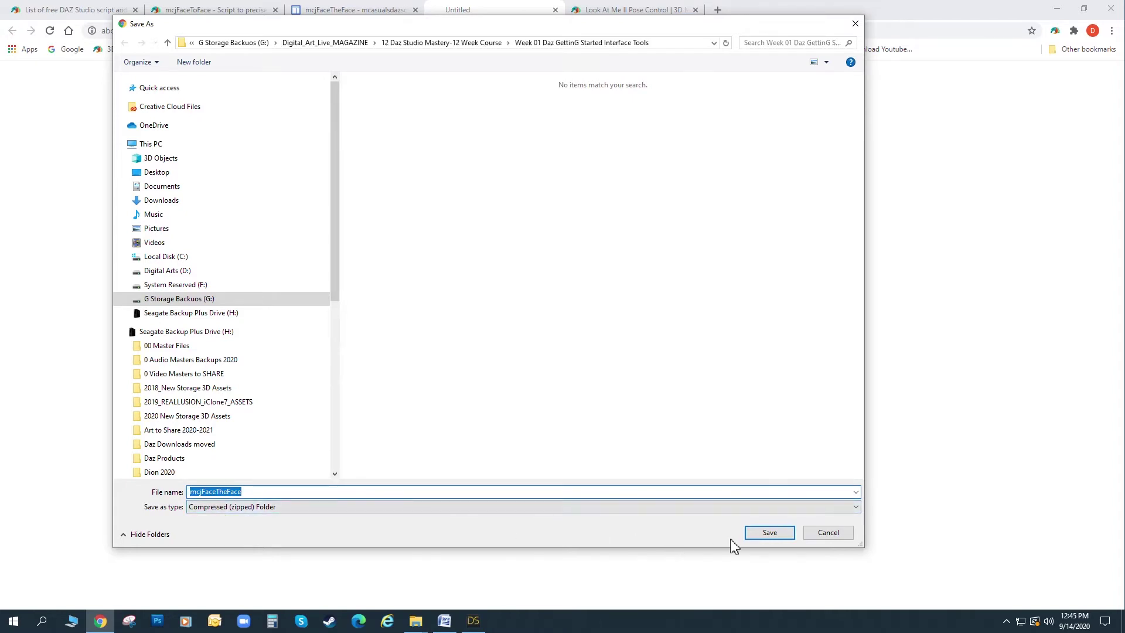
left_click(754, 537)
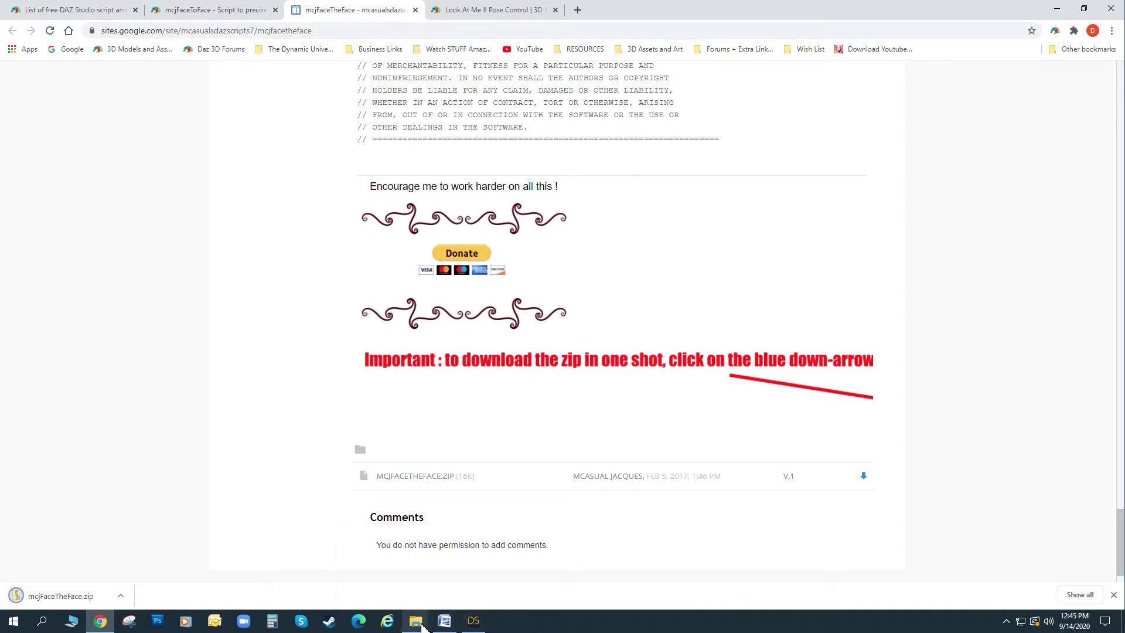
Switch to the Week 01 folder in File Explorer and extract the mcjFaceTheFace archive into its own folder with 7-Zip.
mouse_move(427, 624)
left_click(427, 586)
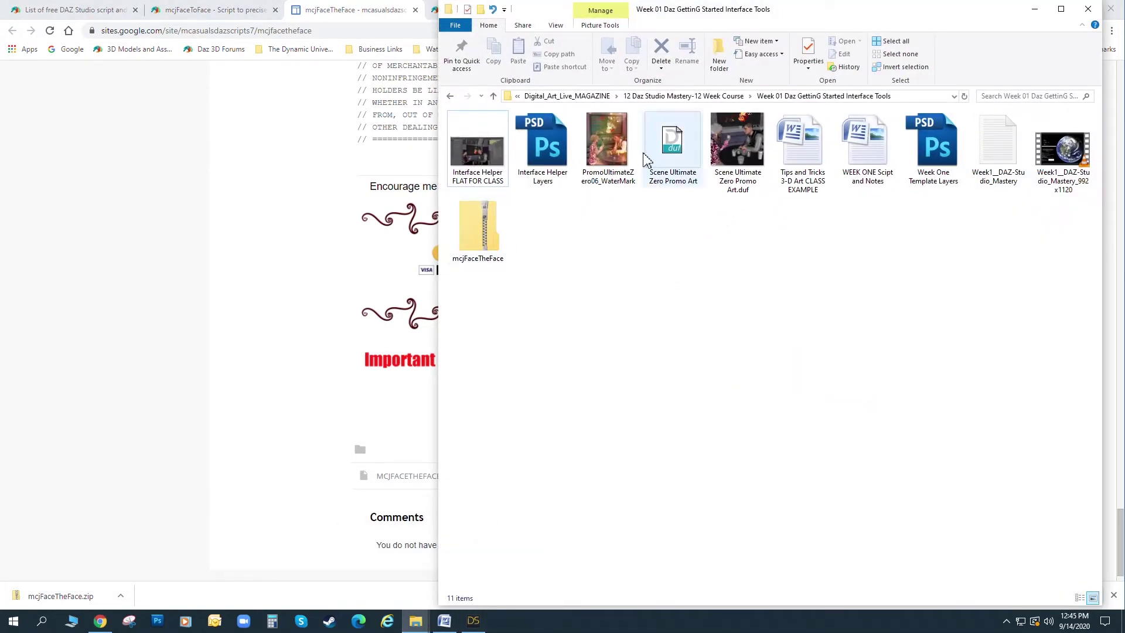
right_click(480, 240)
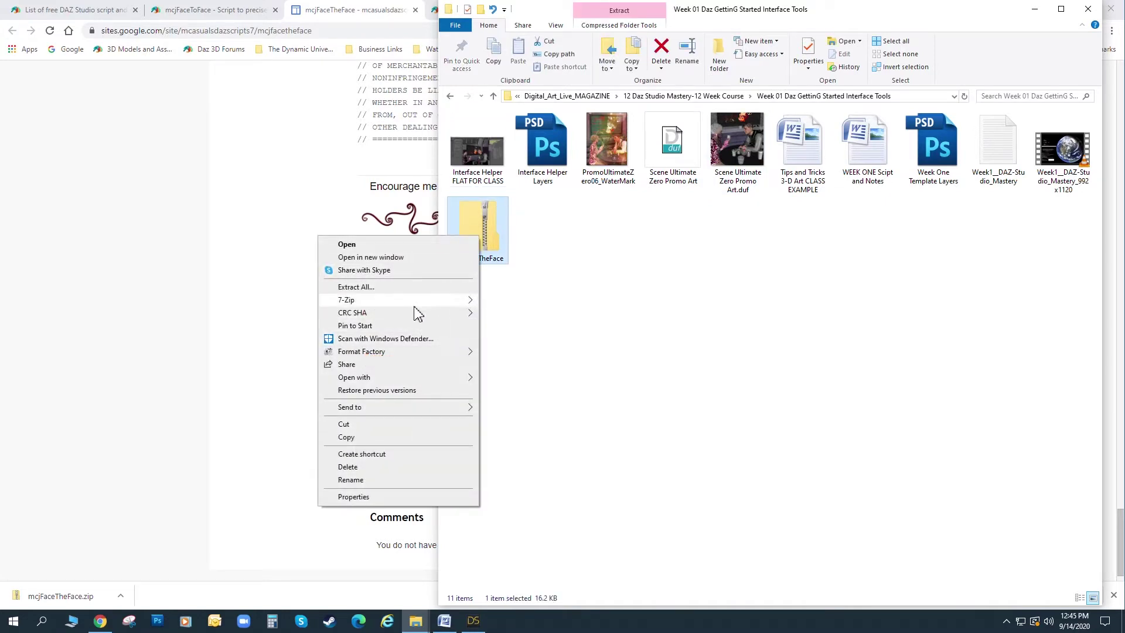
mouse_move(416, 309)
left_click(551, 355)
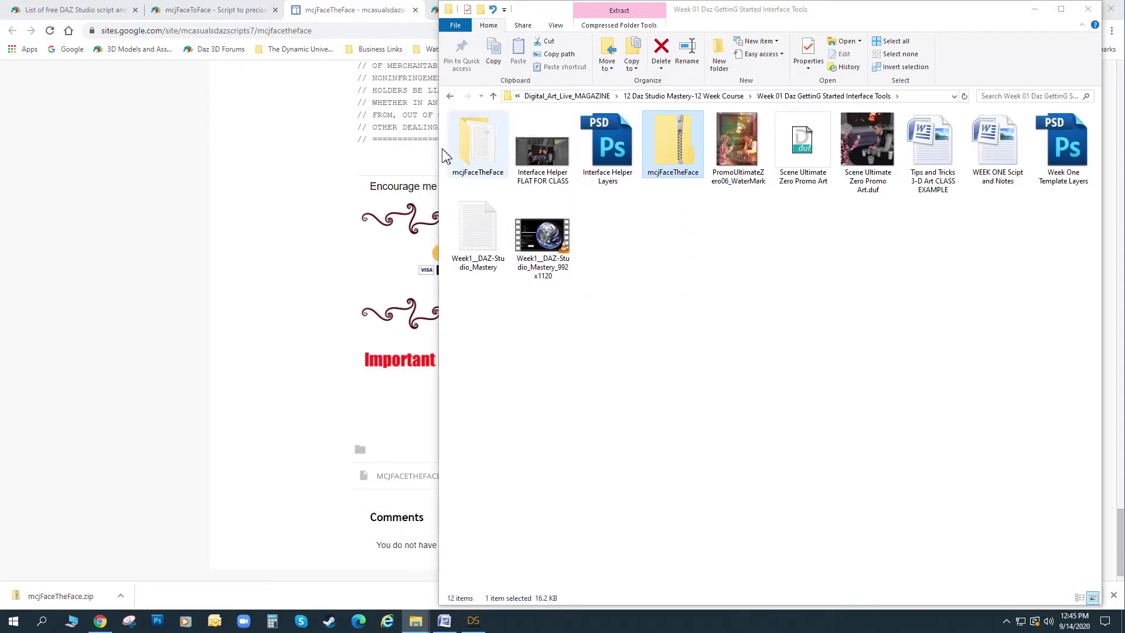
Open the extracted mcjFaceTheFace folder and go through scripts to the mcasual folder to view the script files.
double_click(469, 150)
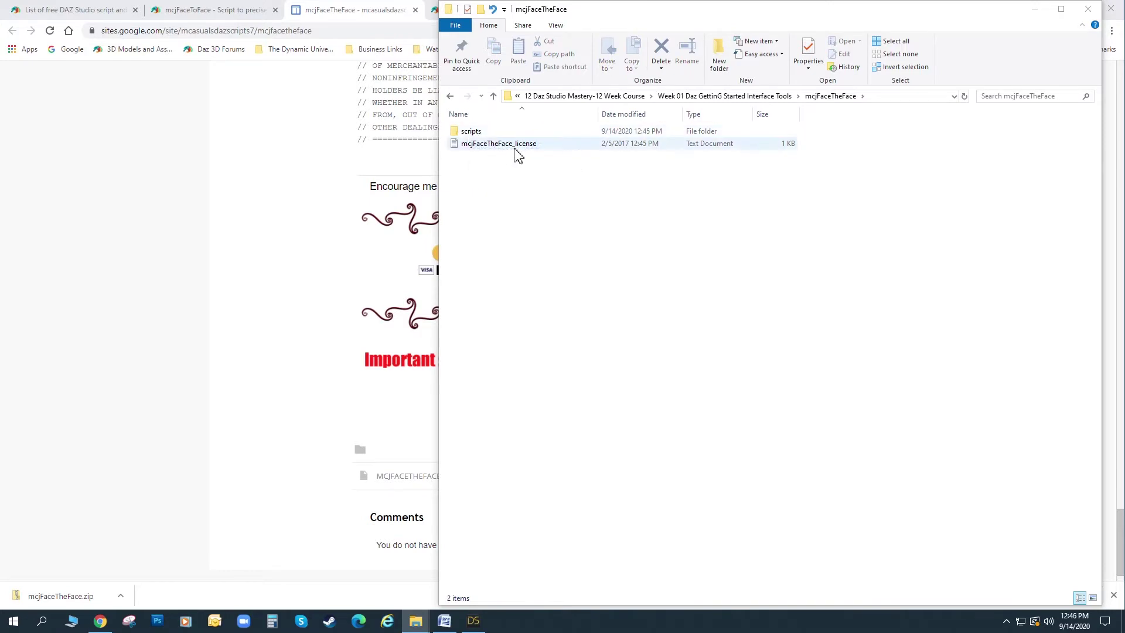
double_click(473, 131)
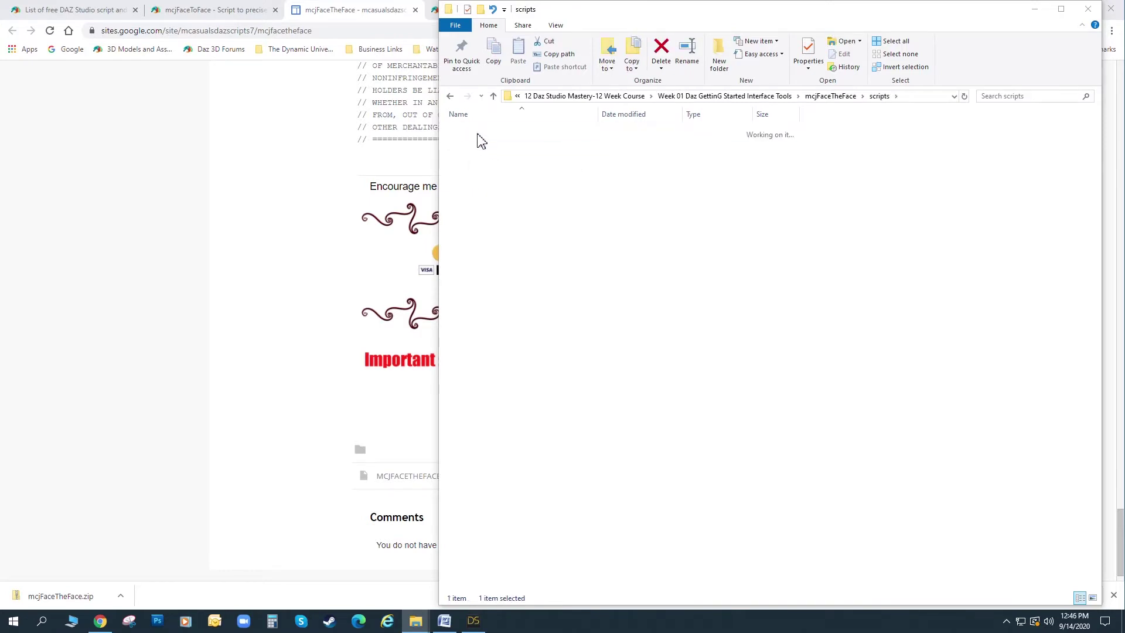
double_click(478, 135)
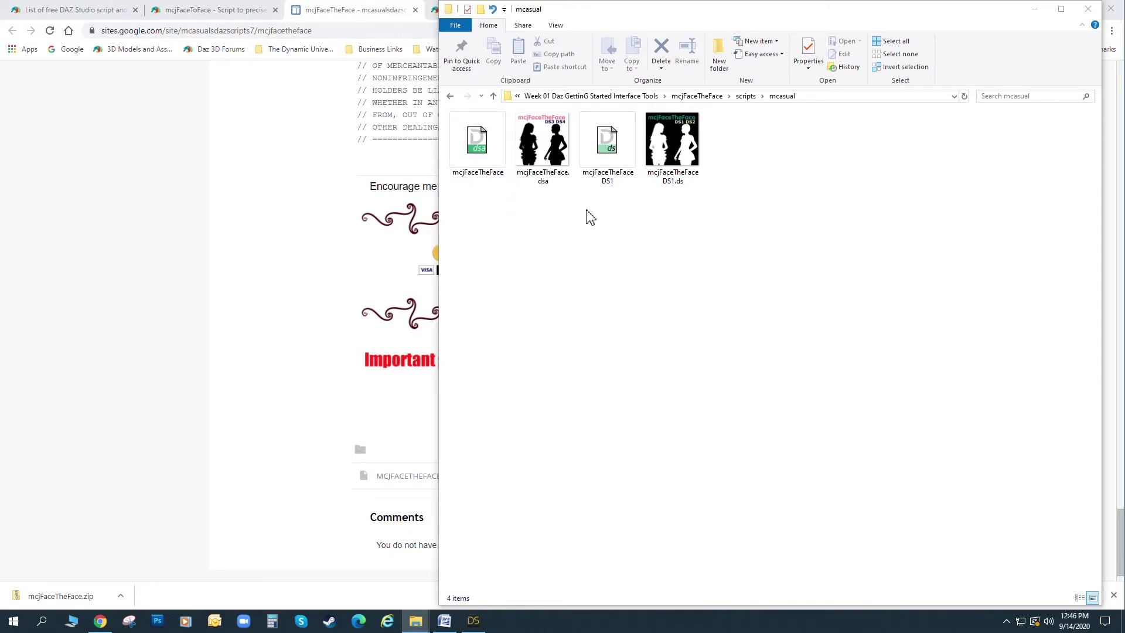
Return to the extracted mcjFaceTheFace folder, switch to DAZ Studio and open the Content Directory Manager from the content preferences.
left_click(707, 98)
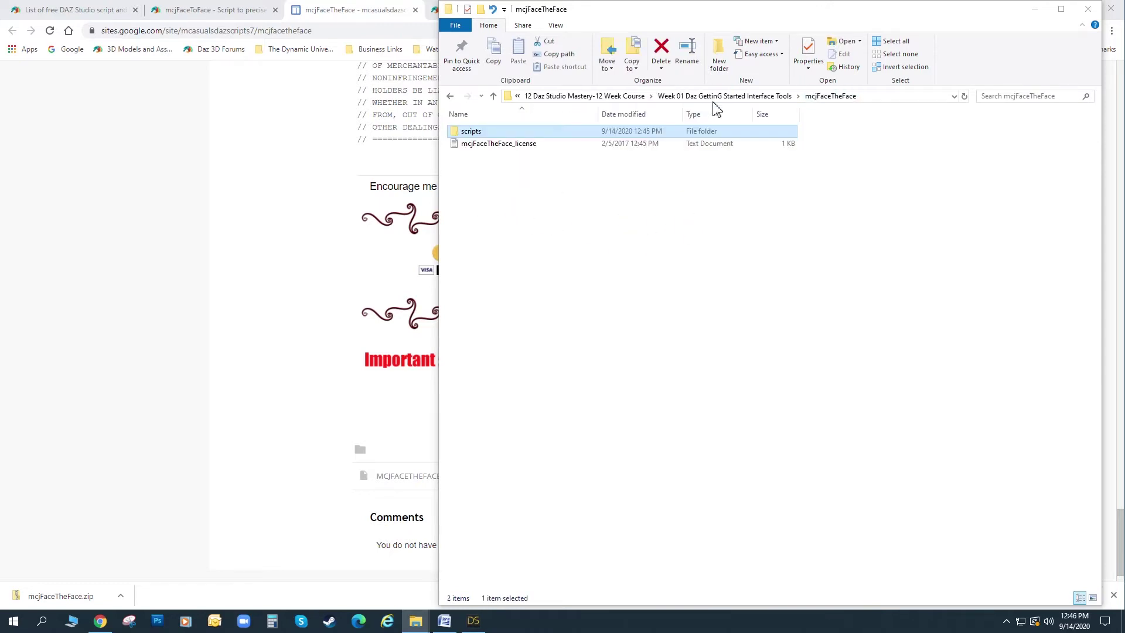
left_click(473, 621)
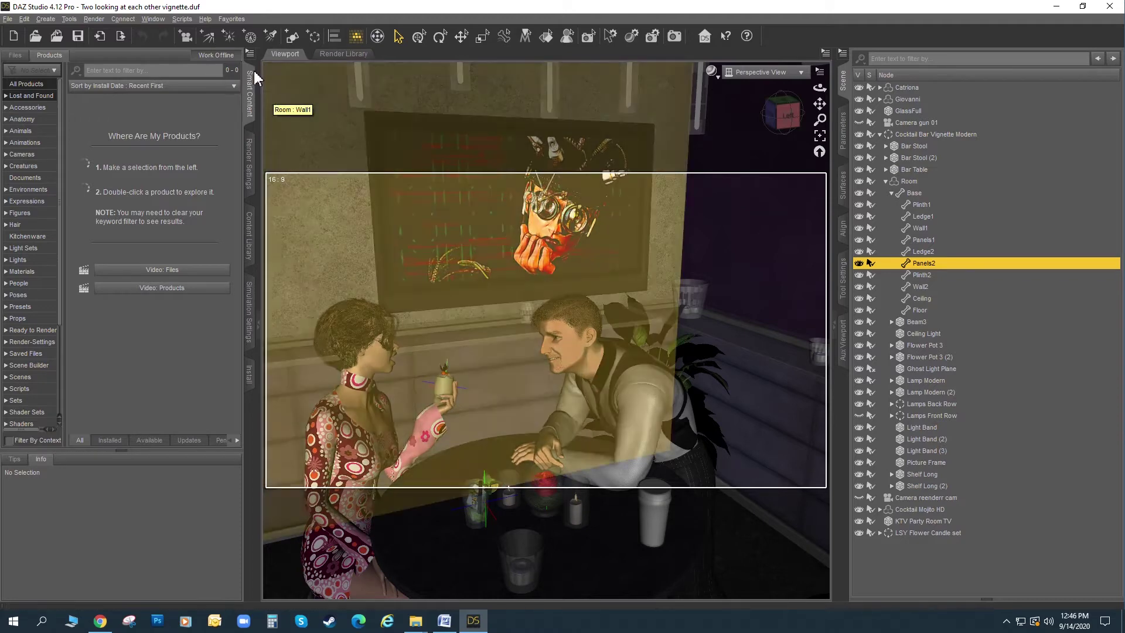
left_click(28, 19)
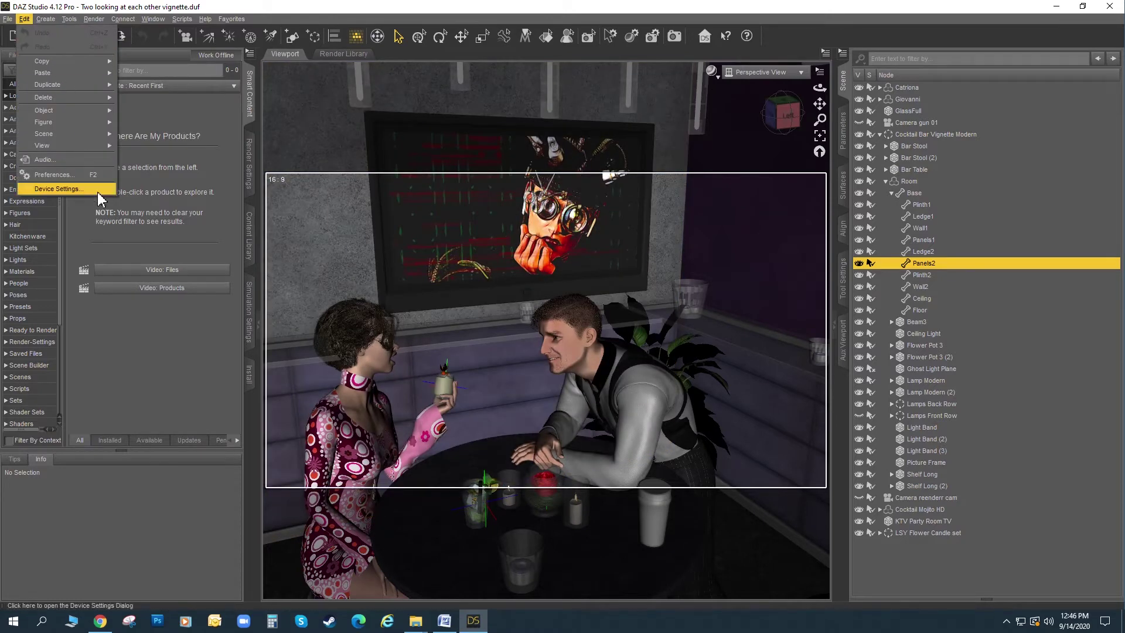
left_click(92, 175)
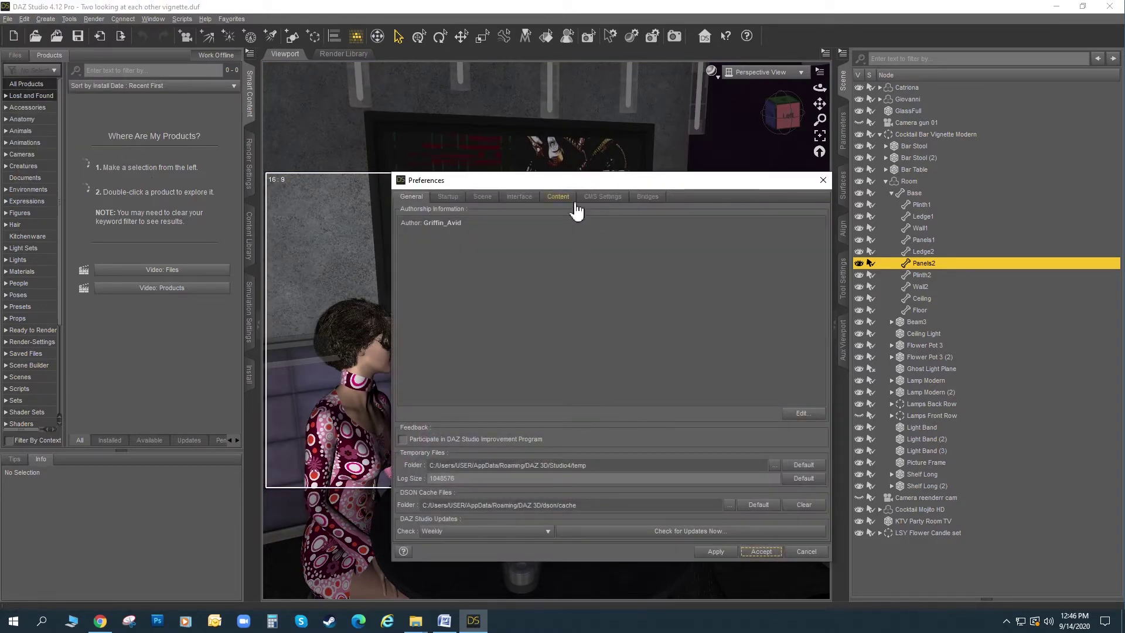
left_click(558, 198)
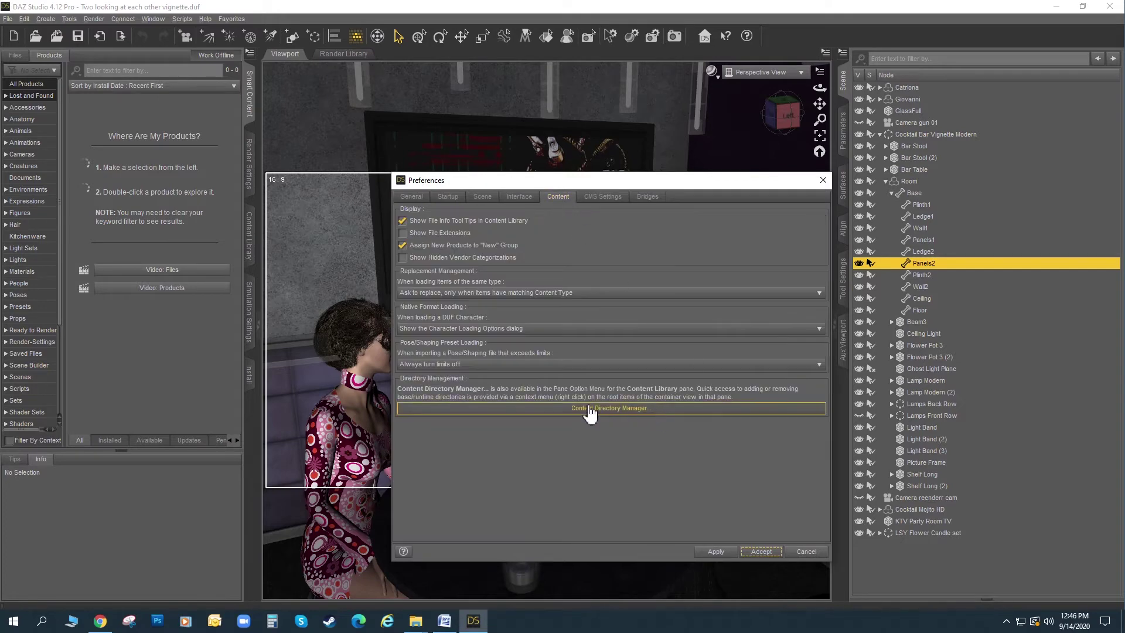
left_click(625, 410)
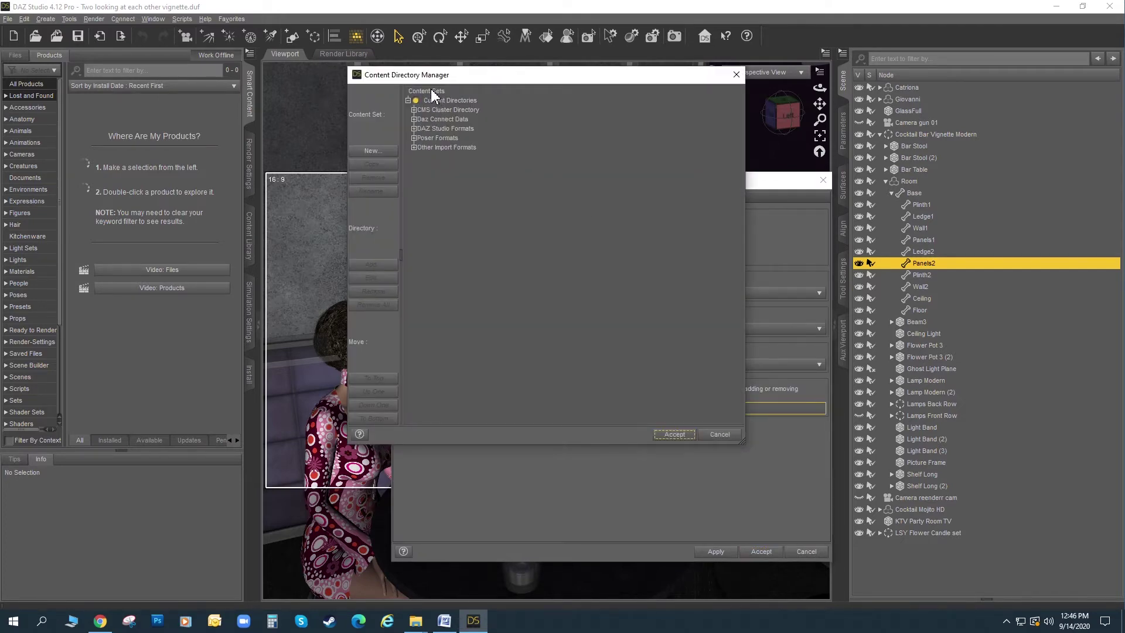
Expand every directory group to check the mapped content paths, including D:/2017_DAZ_Library, and leave the manager and preferences without changes.
left_click(414, 111)
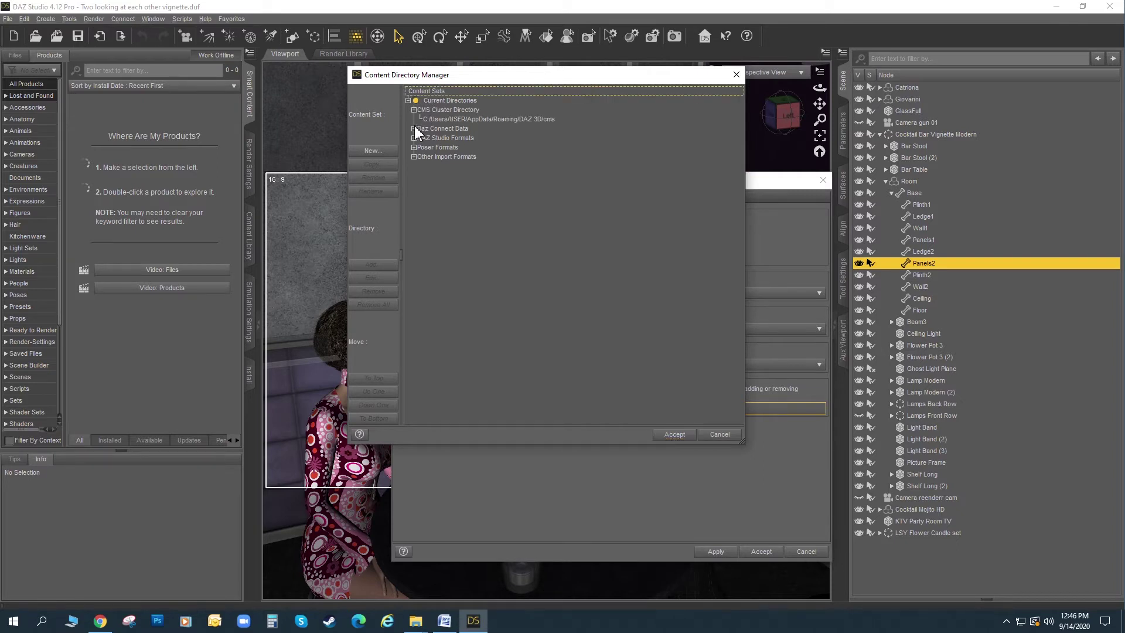
left_click(414, 128)
left_click(414, 148)
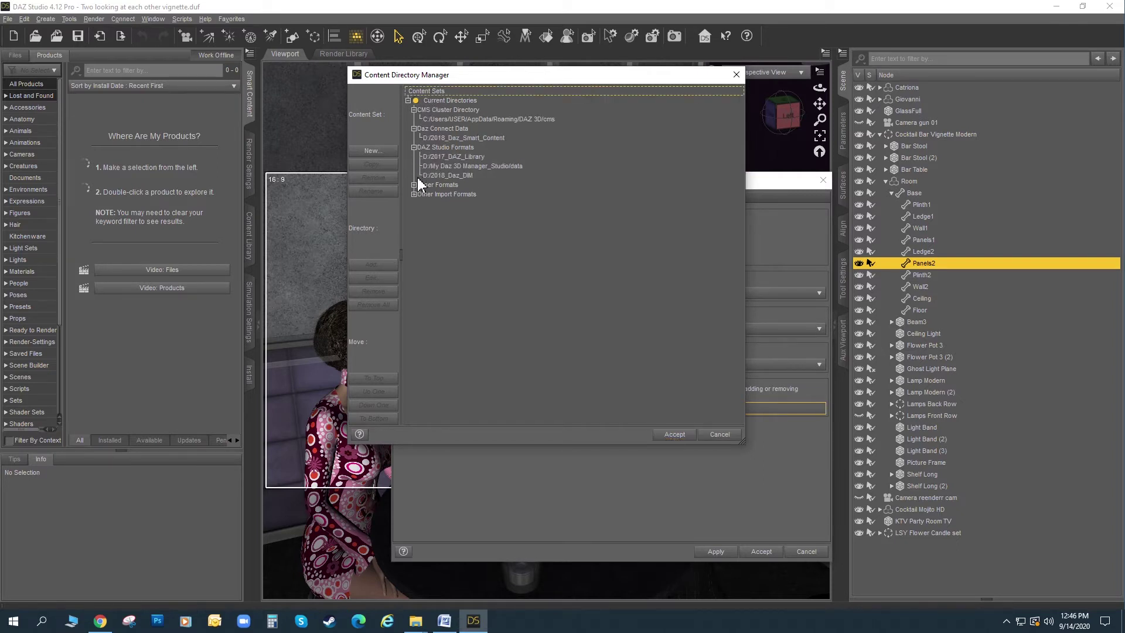
left_click(414, 185)
left_click(414, 223)
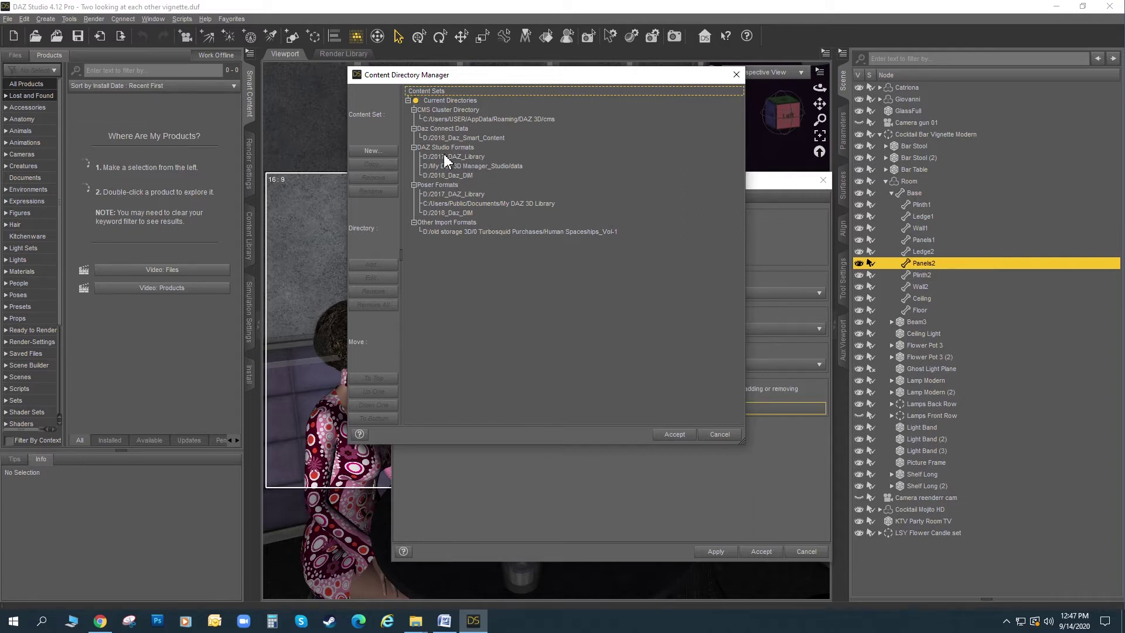
left_click(445, 155)
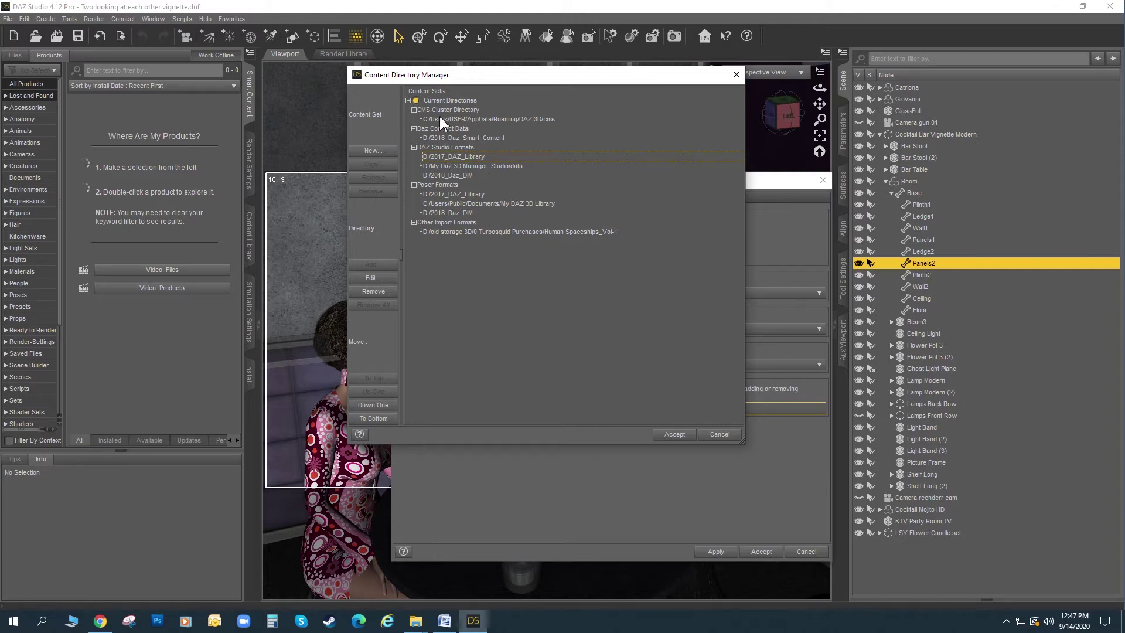
left_click(719, 434)
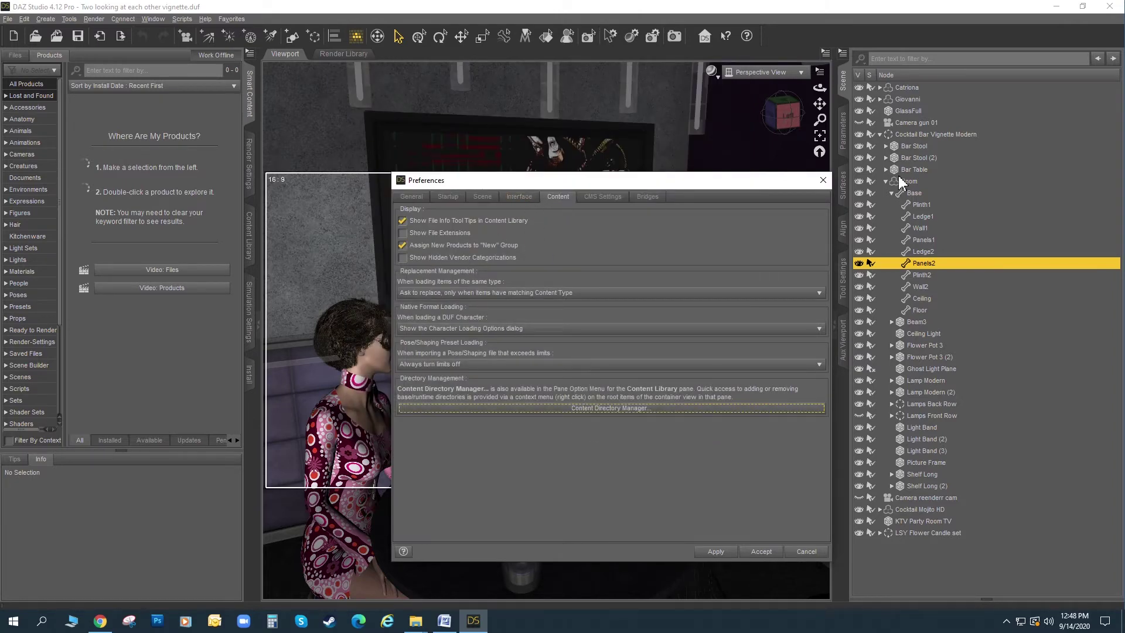
left_click(823, 180)
Reopen the content preferences to review where the Content Directory Manager is found, and close them without changes.
left_click(24, 19)
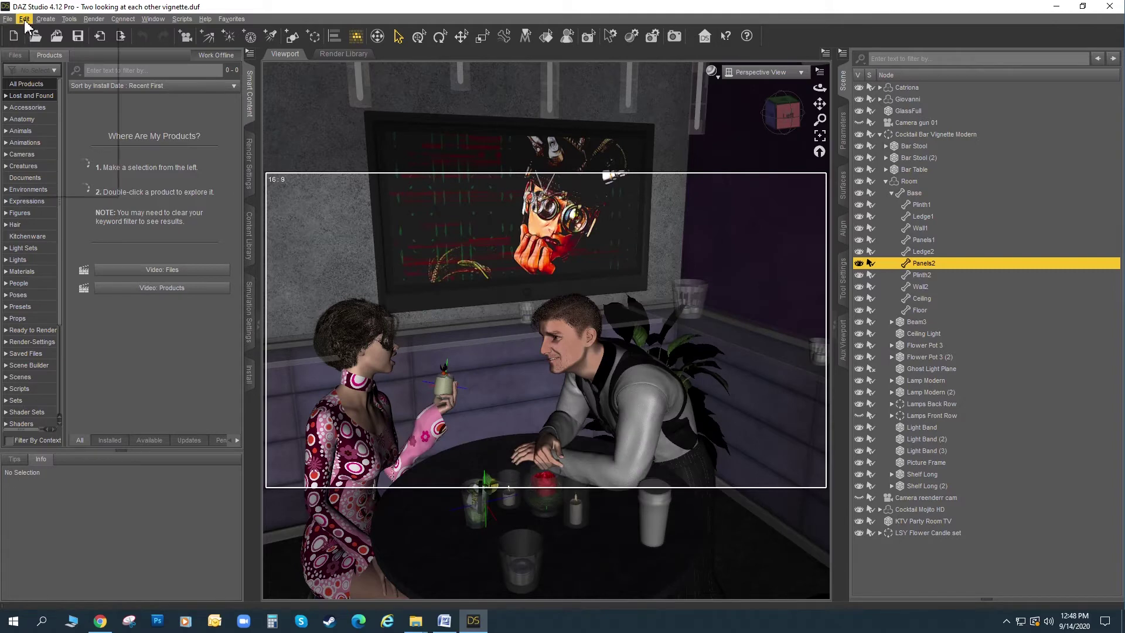
left_click(47, 156)
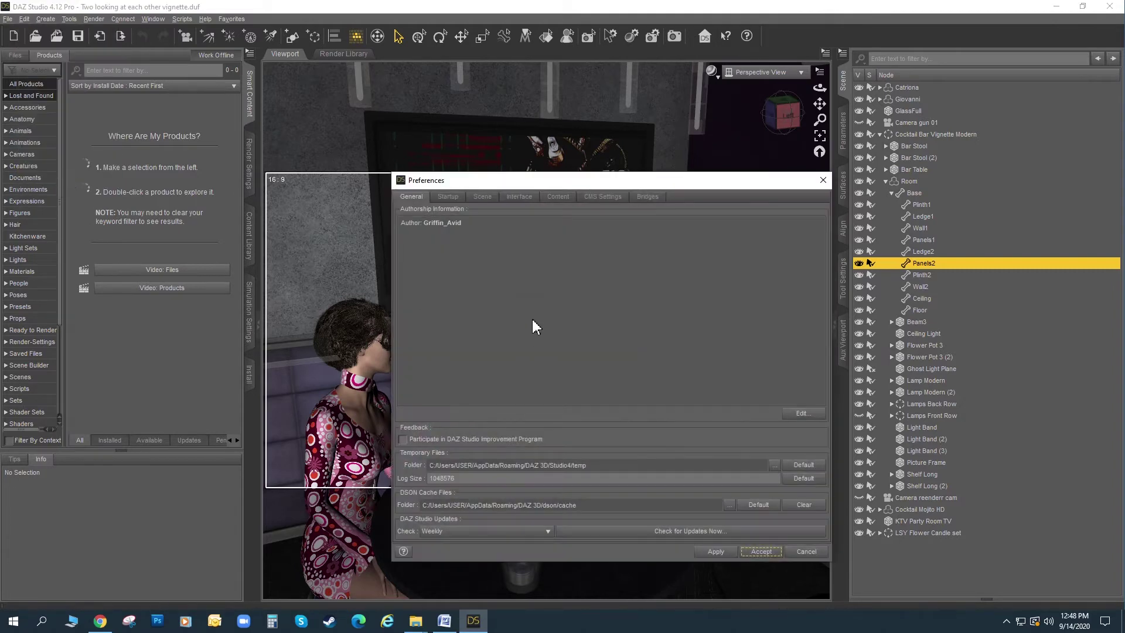
left_click(556, 199)
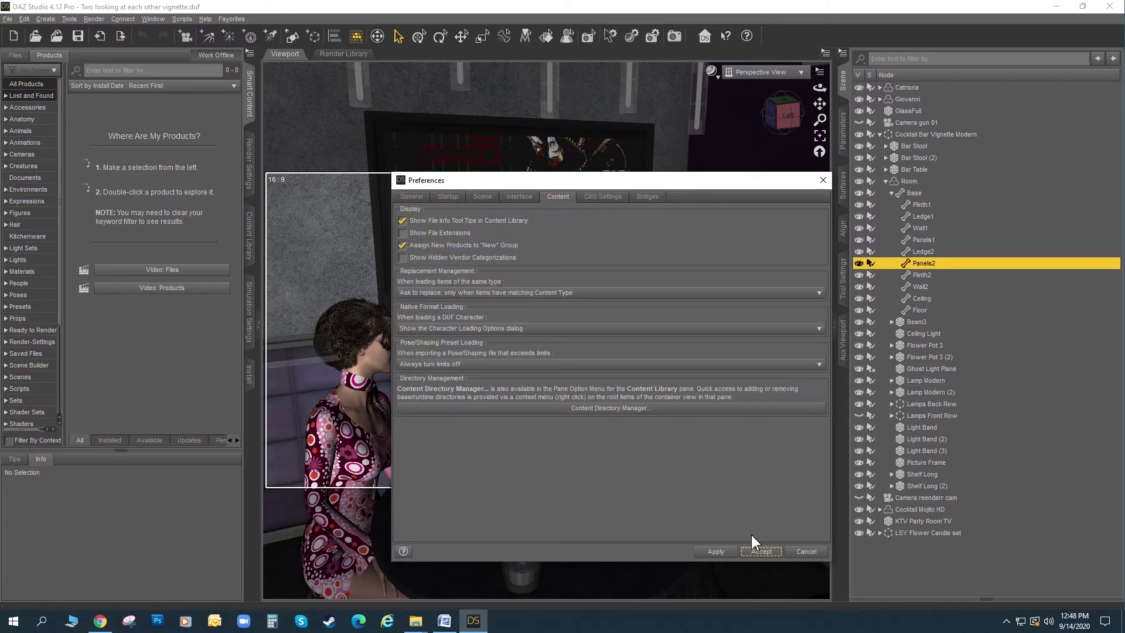
left_click(823, 180)
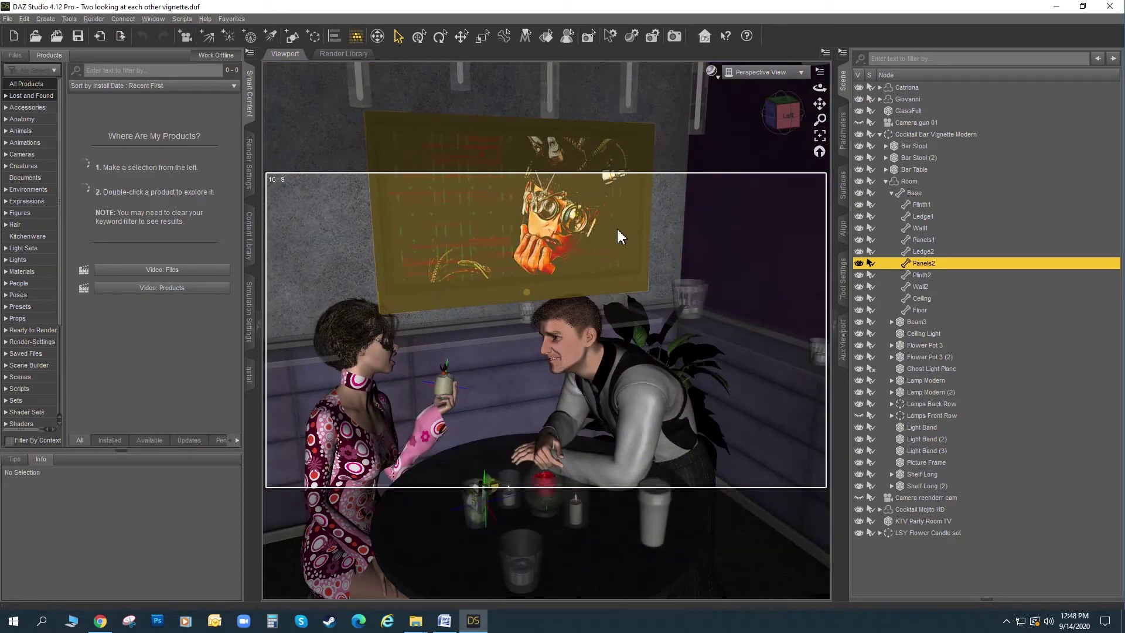
Minimise DAZ Studio, the extracted folder and the browser, and bring up the 2017_DAZ_Library folder in File Explorer.
left_click(1057, 8)
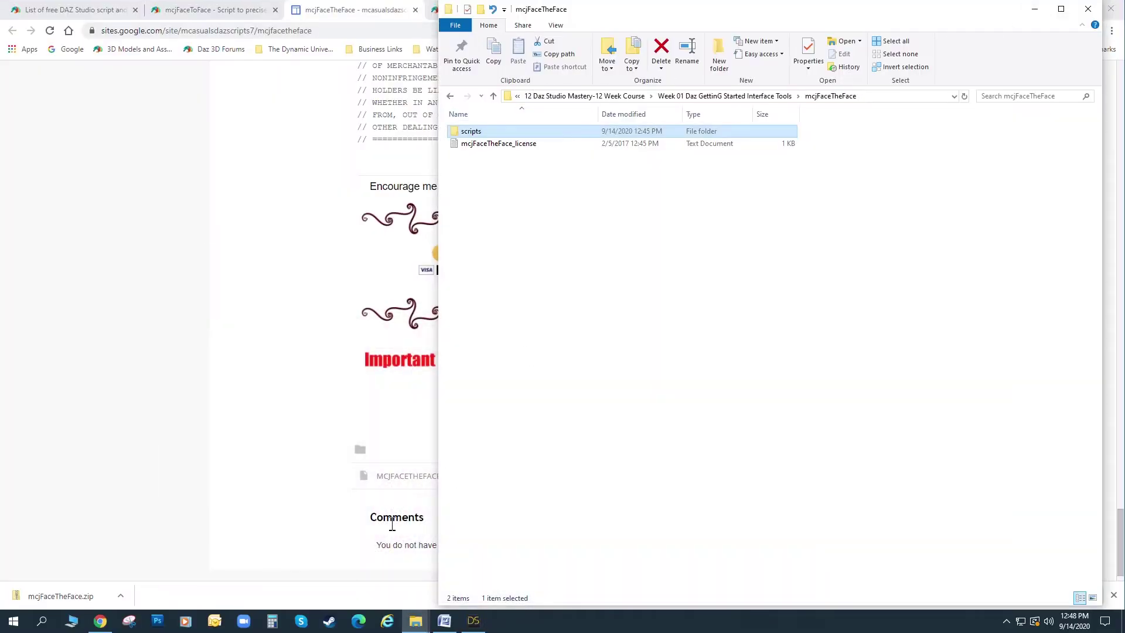
left_click(1036, 9)
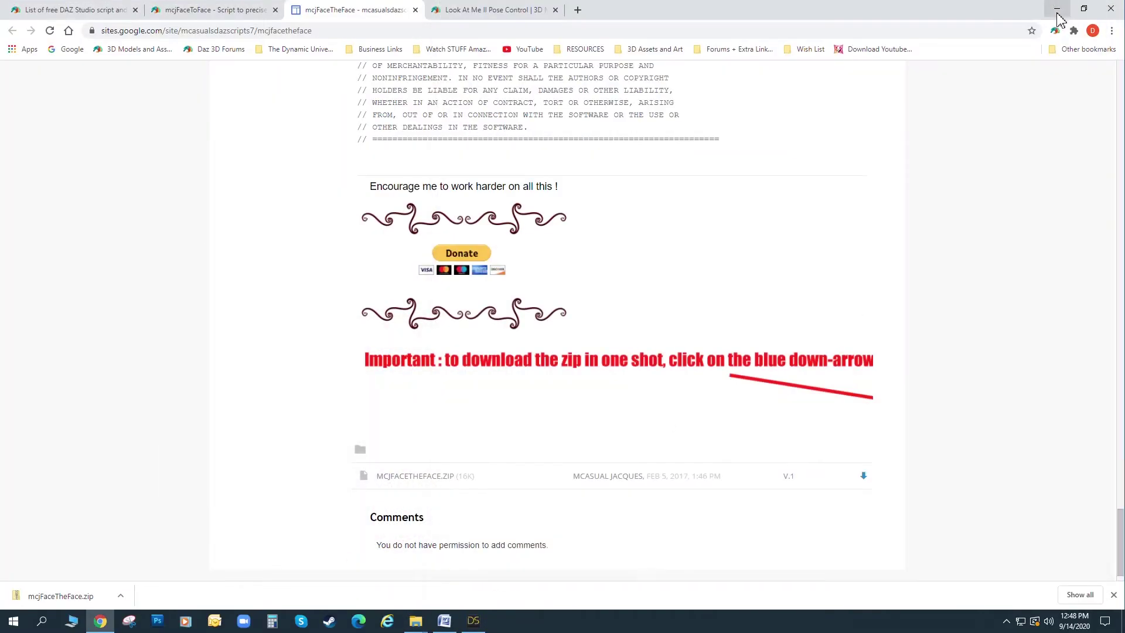
left_click(1053, 9)
left_click(429, 104)
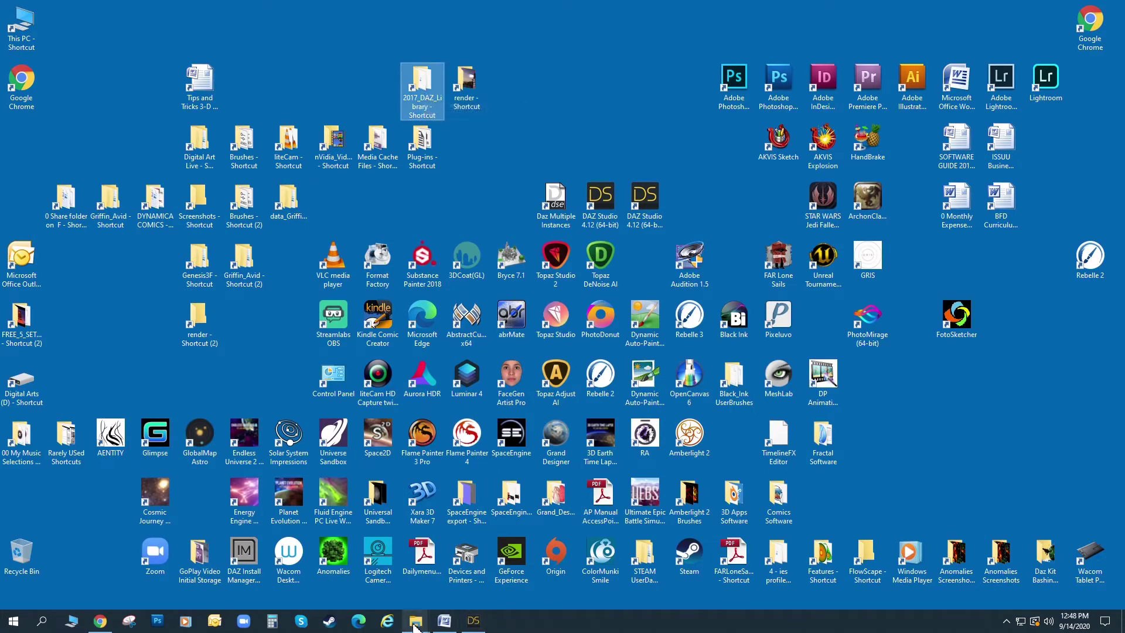
left_click(415, 624)
left_click(375, 571)
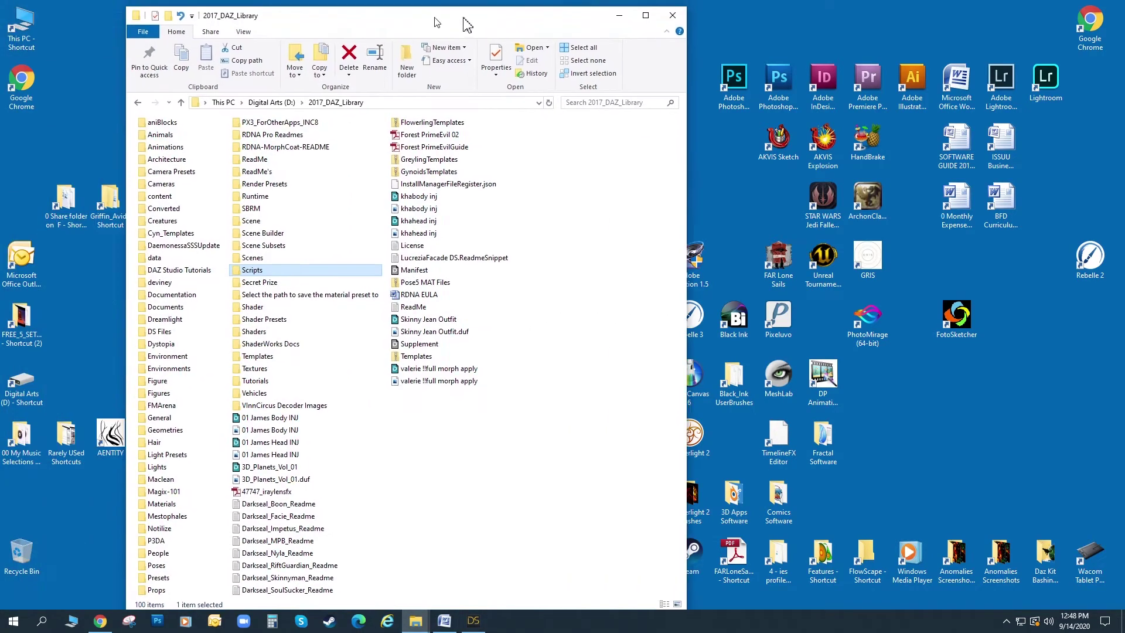
Go into the library's Scripts folder, check the contents of its mcasual subfolder and return to Scripts.
left_click_drag(436, 22, 495, 17)
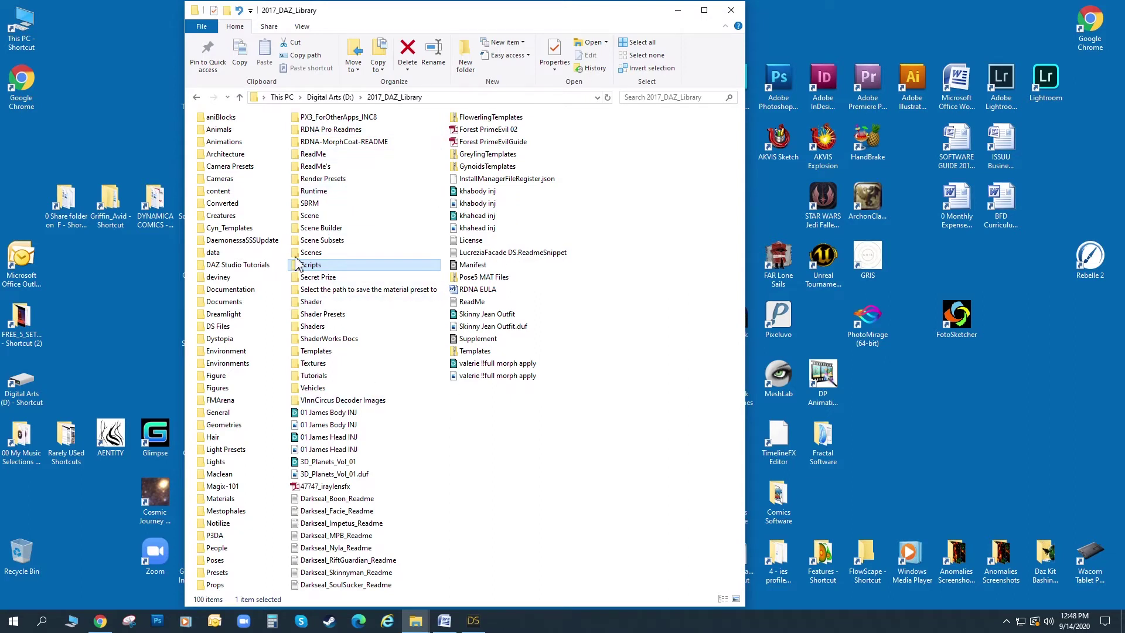
left_click(322, 195)
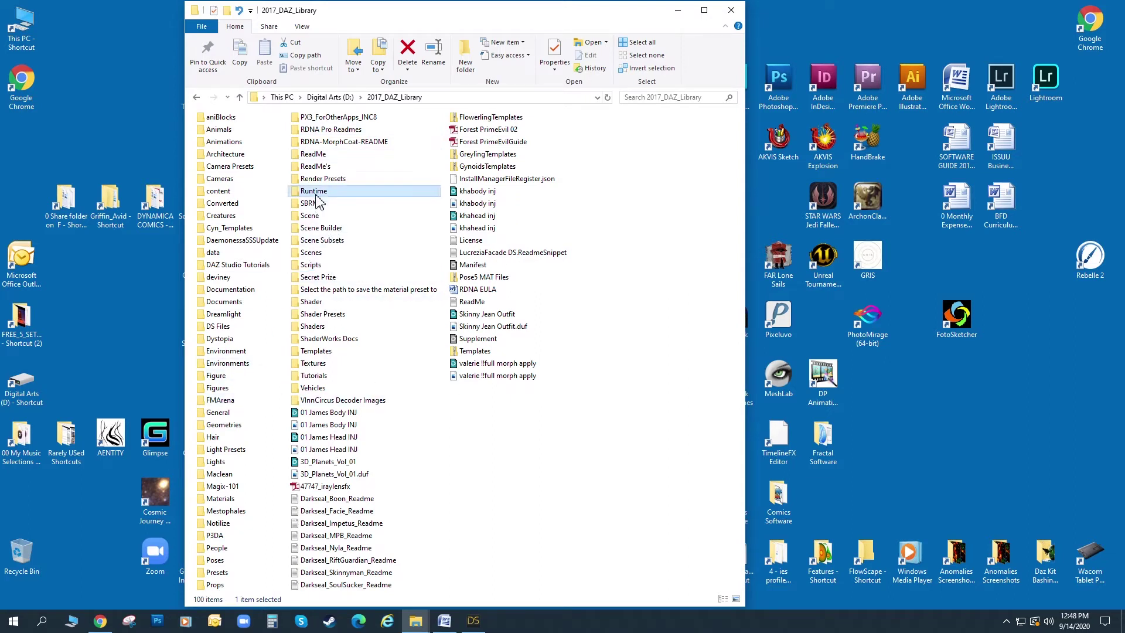
double_click(320, 268)
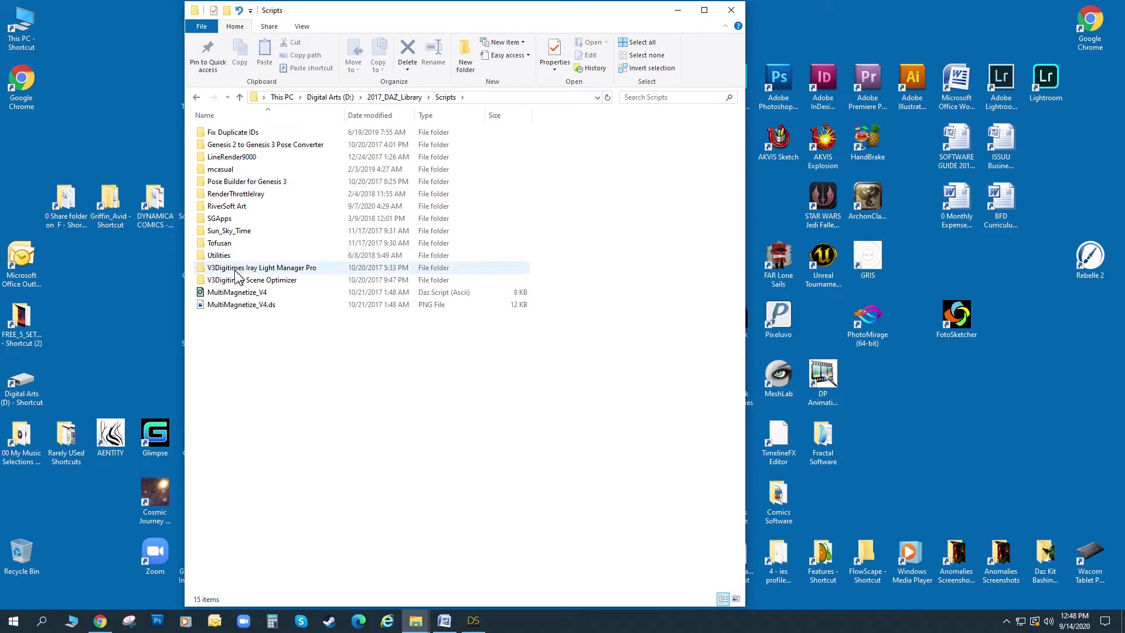
double_click(227, 171)
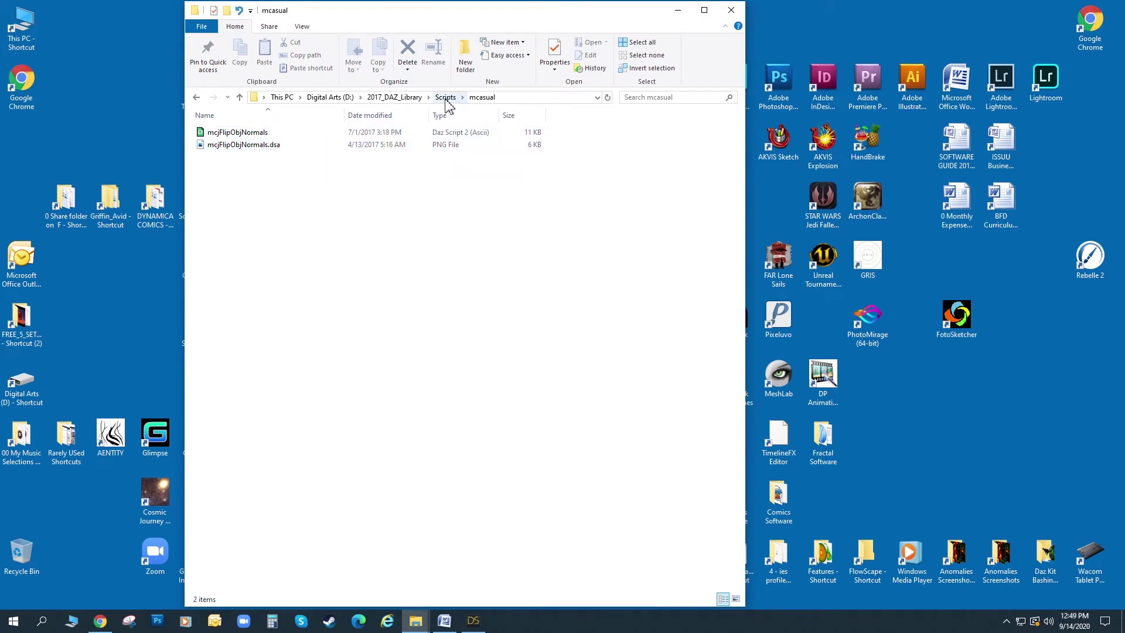
left_click(446, 98)
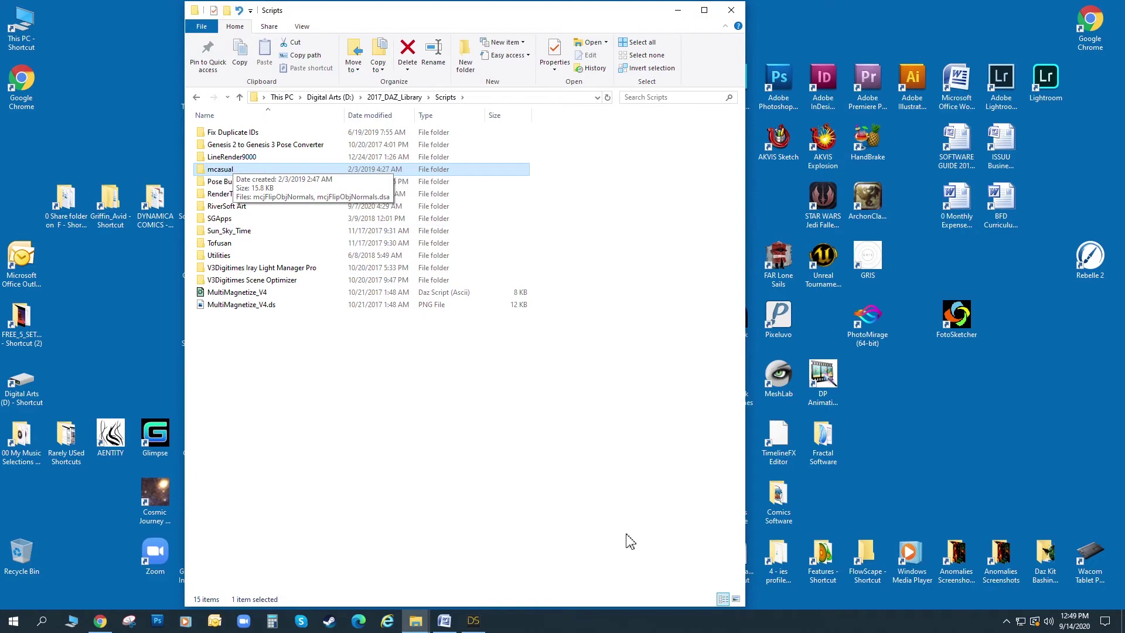
Place the extracted mcjFaceTheFace window beside the library window and open its scripts folder.
mouse_move(415, 620)
left_click(472, 571)
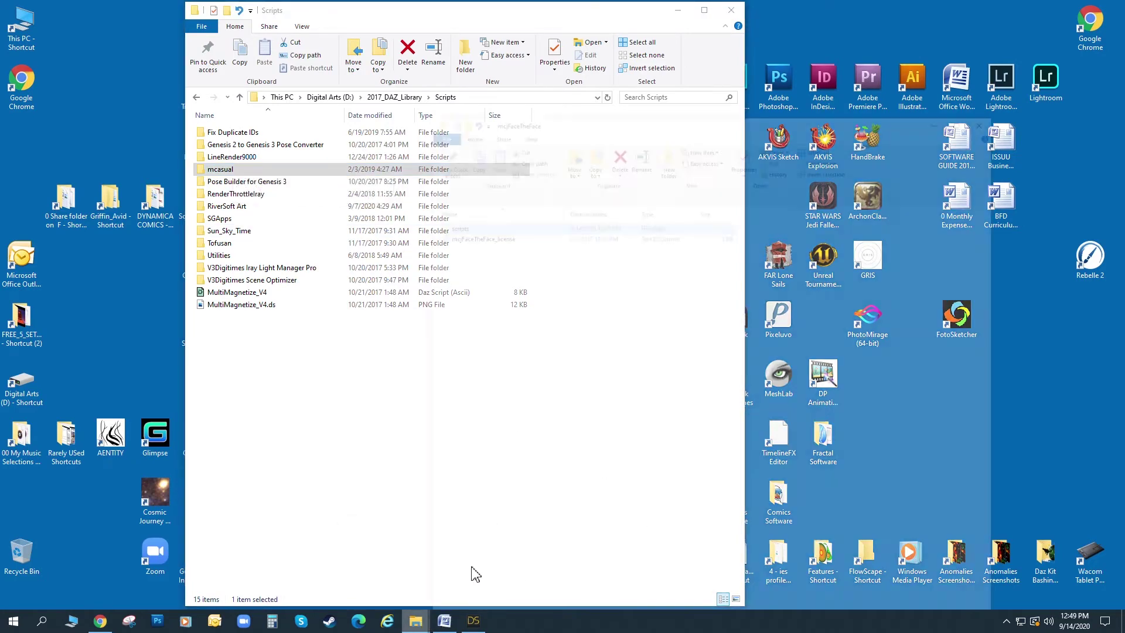
left_click_drag(607, 25, 712, 41)
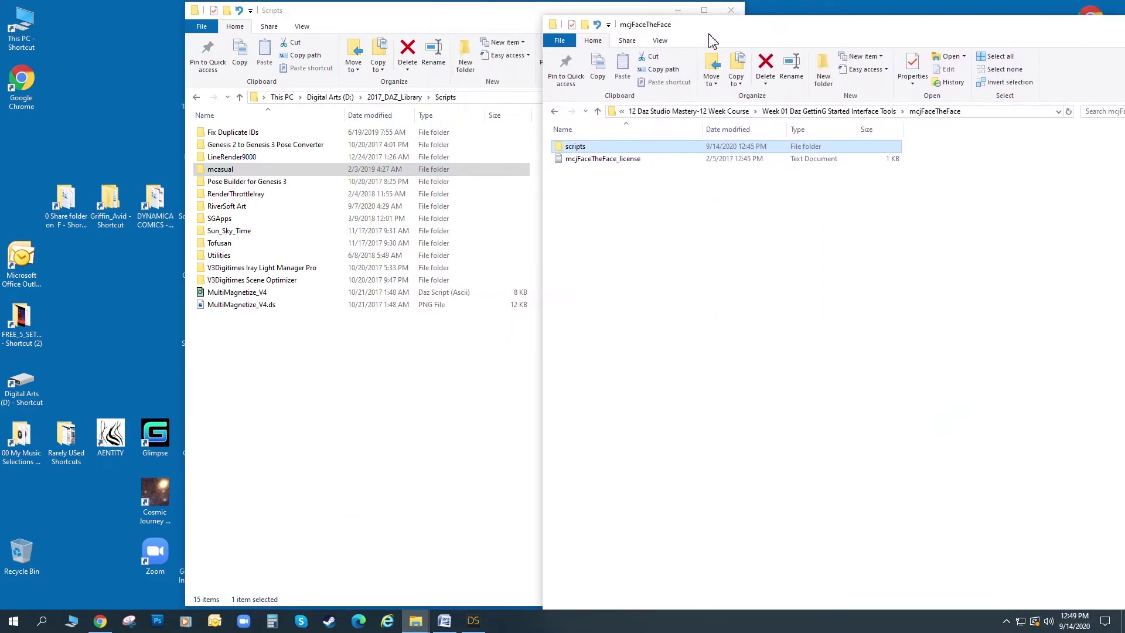
double_click(581, 148)
left_click_drag(700, 28, 793, 32)
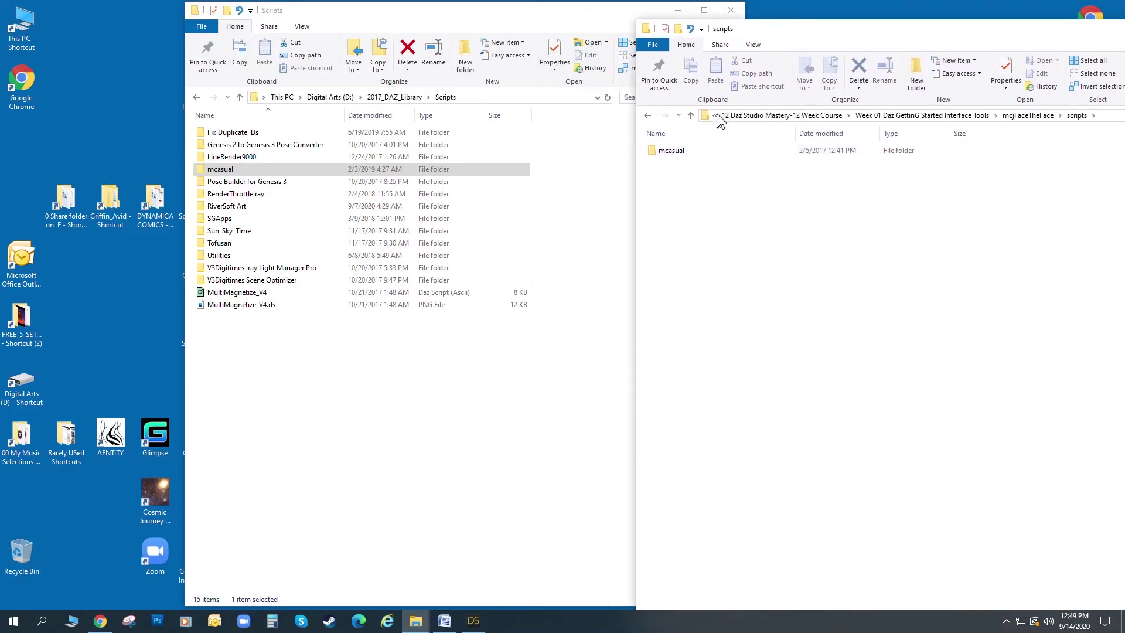
left_click(317, 171)
Open the mcasual folder in both the extracted package and the library's Scripts folder, with the two windows side by side.
double_click(672, 153)
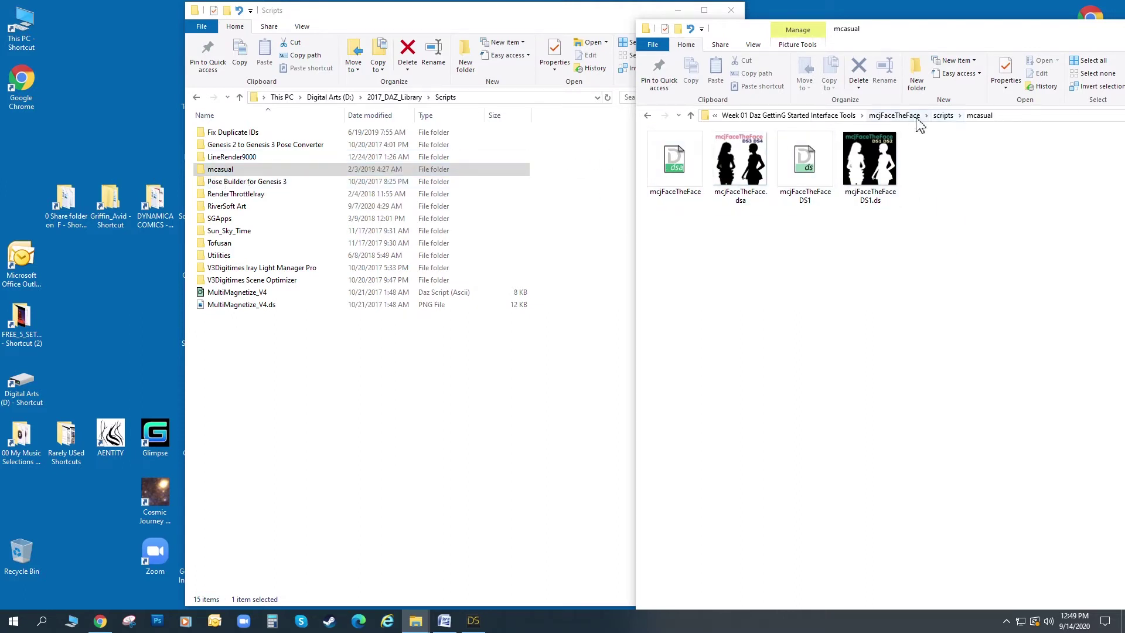
left_click(943, 115)
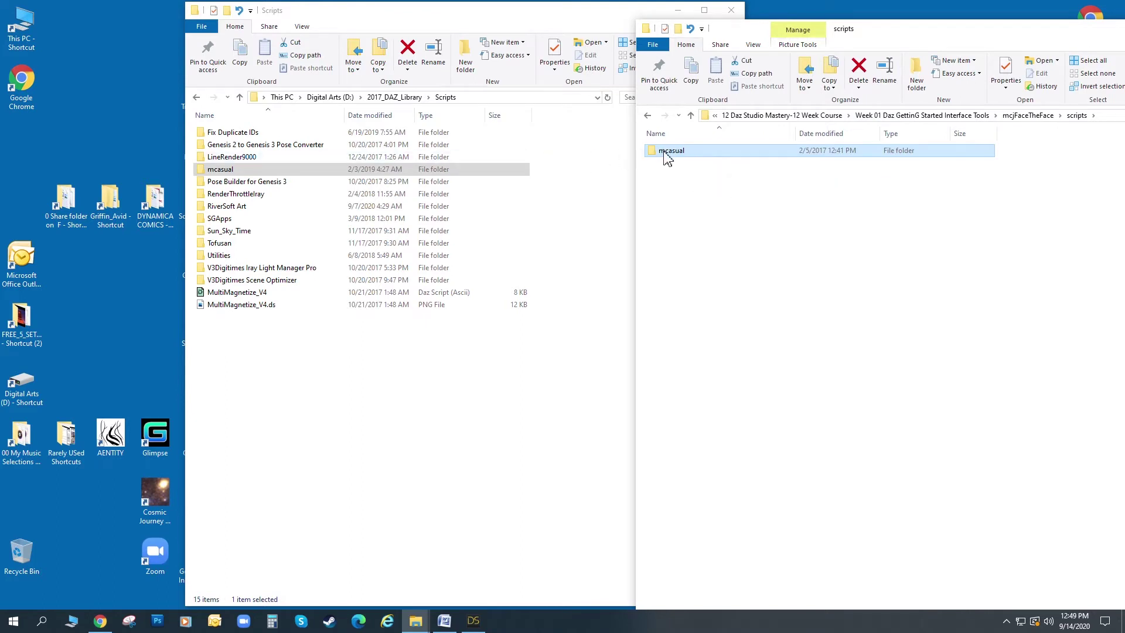
double_click(666, 153)
double_click(229, 169)
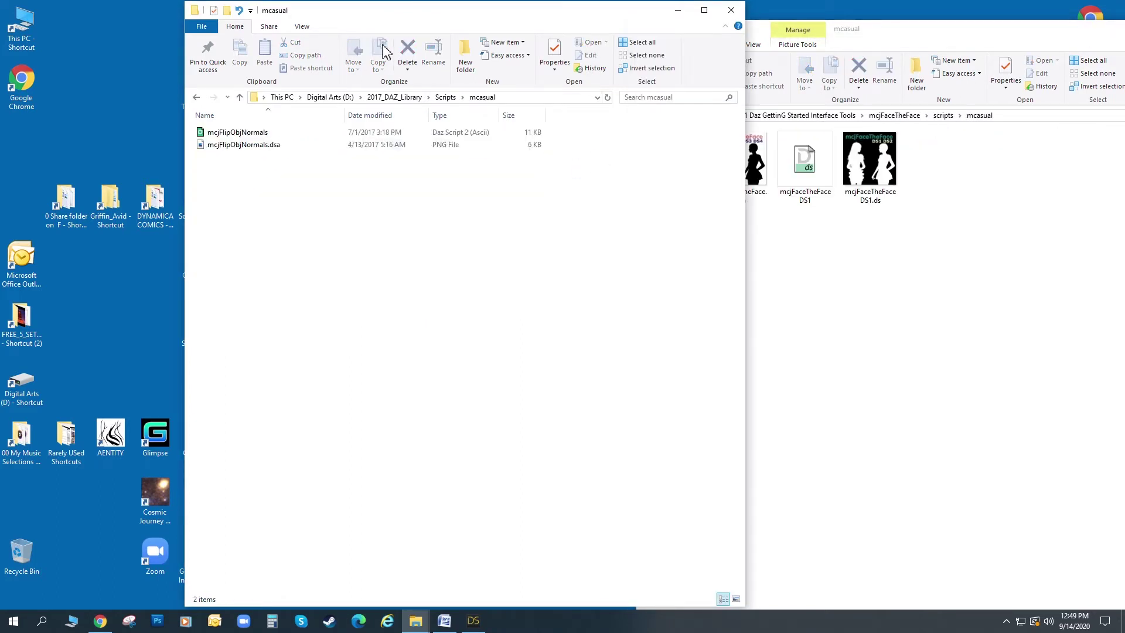
left_click_drag(370, 18, 235, 27)
Copy all four mcjFaceTheFace script and thumbnail files from the extracted package into 2017_DAZ_Library\Scripts\mcasual.
left_click_drag(961, 264, 691, 163)
right_click(697, 170)
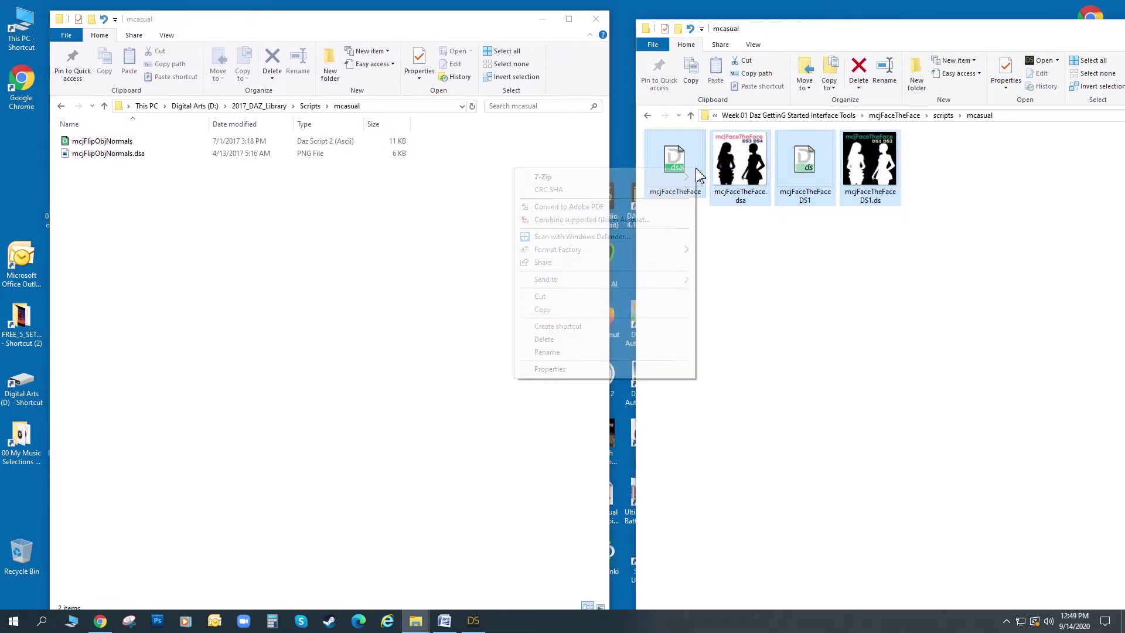
left_click(609, 309)
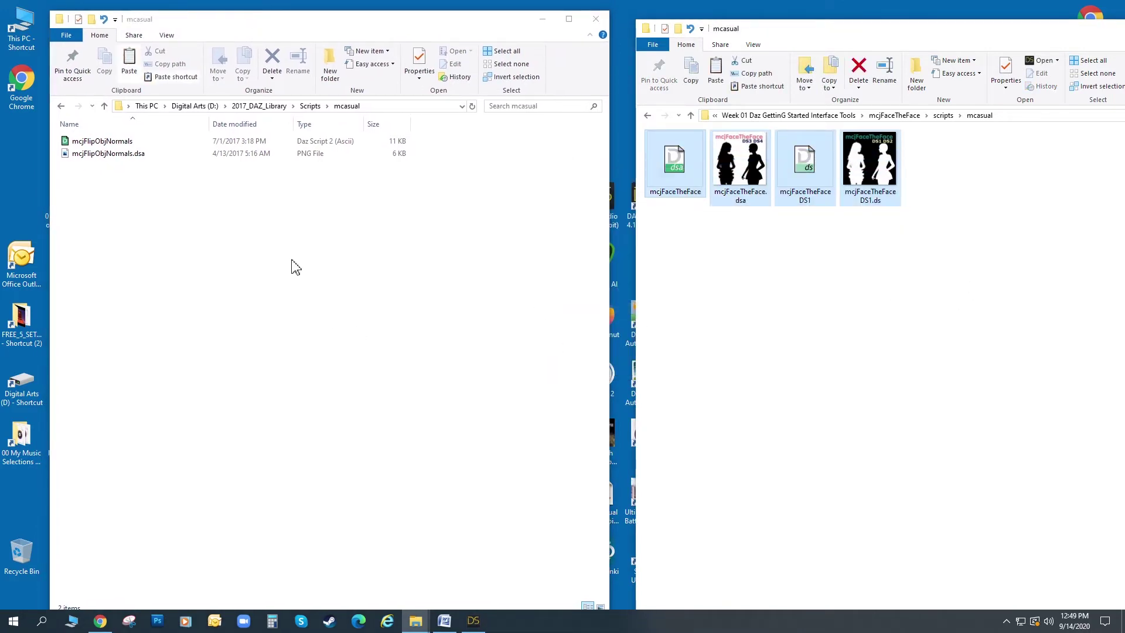
right_click(259, 241)
left_click(223, 324)
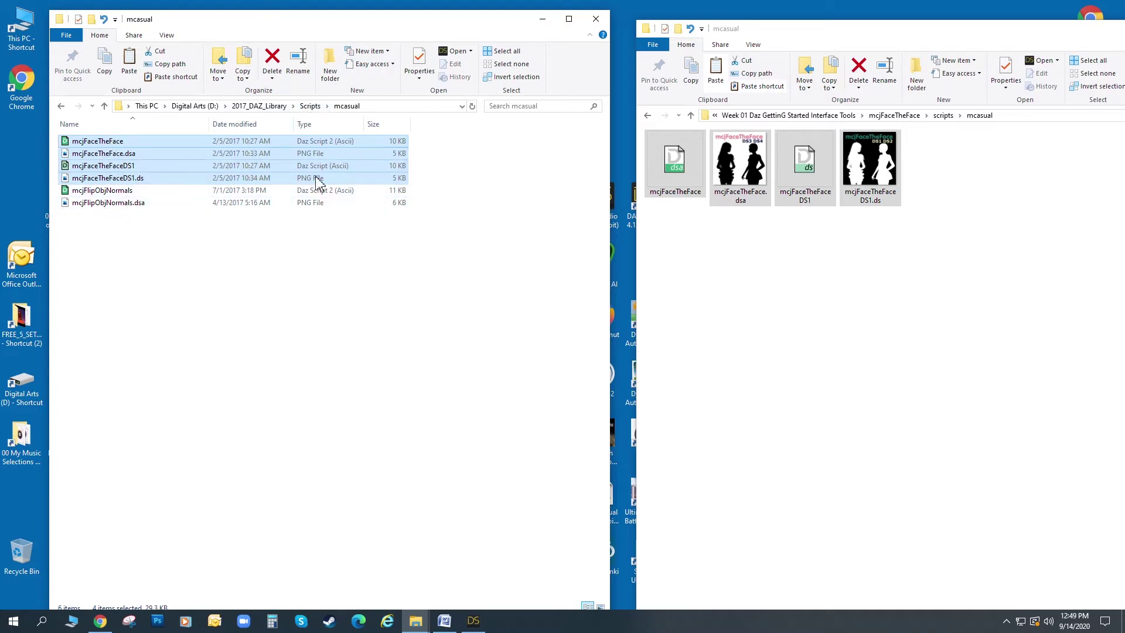
Close the extracted package's folder window and switch to DAZ Studio.
key("ctrl+w")
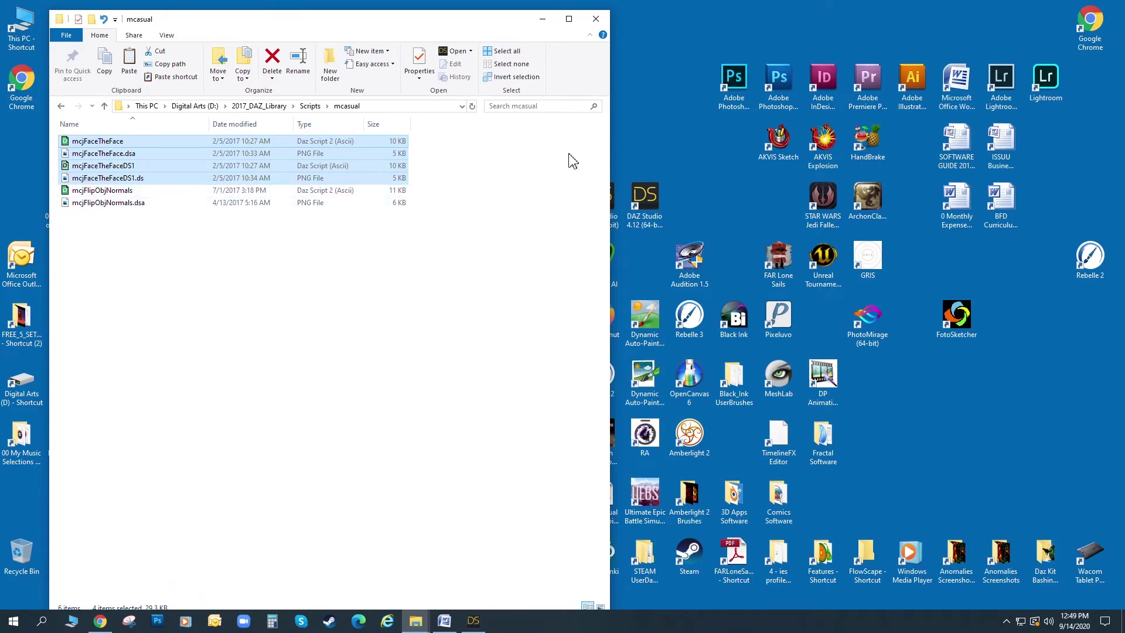
left_click(475, 623)
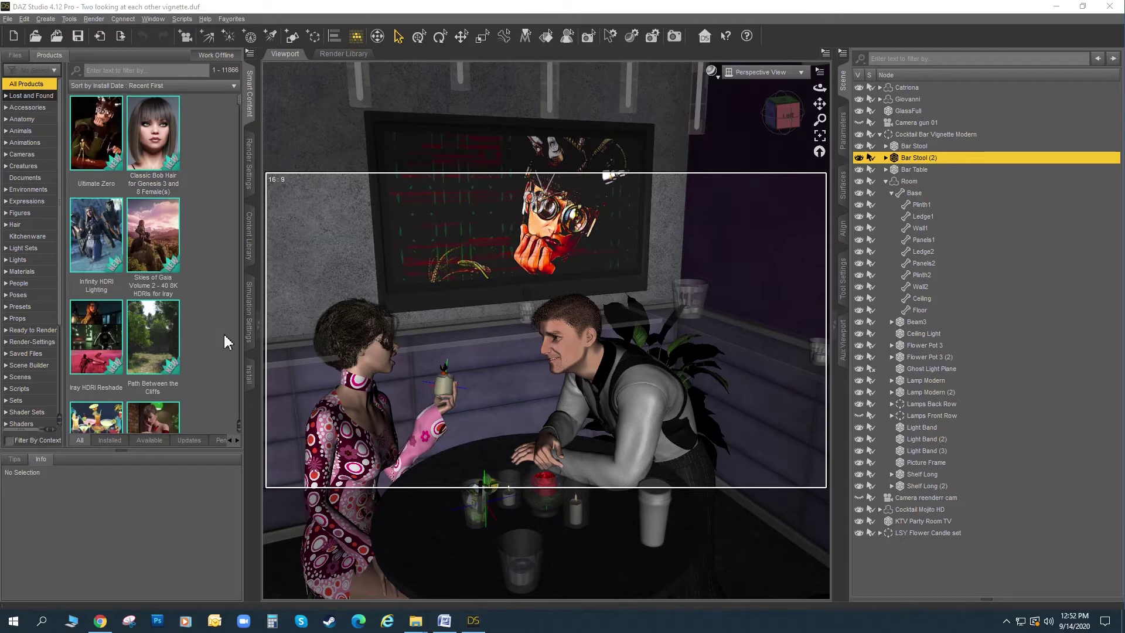
Show the contents of 2017_DAZ_Library in DAZ Studio's Content Library.
left_click(250, 377)
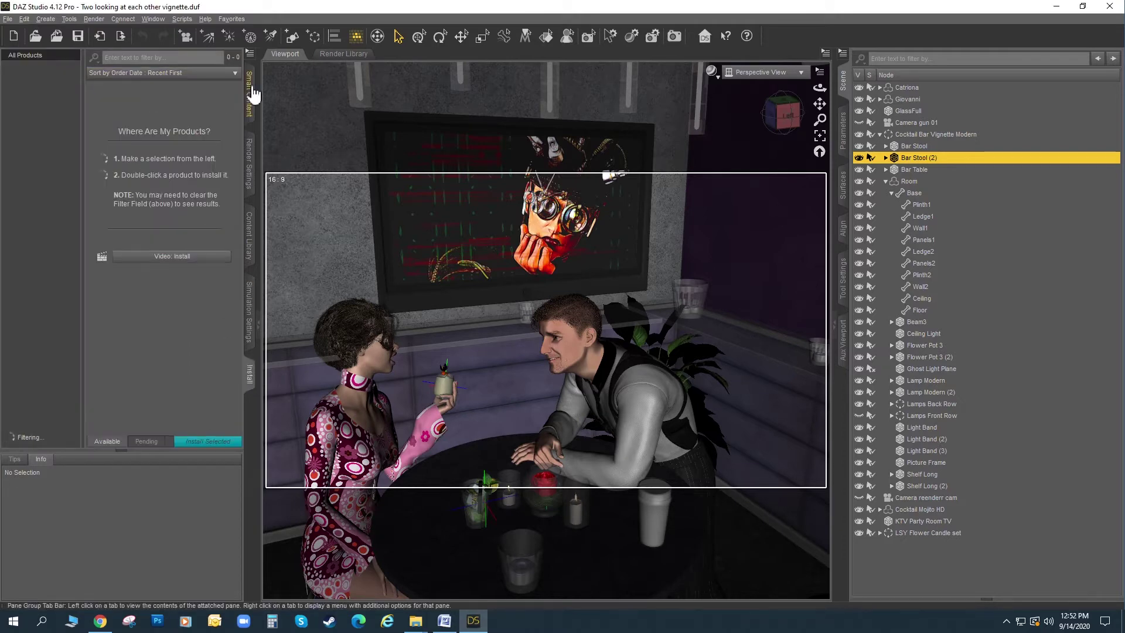
left_click(57, 56)
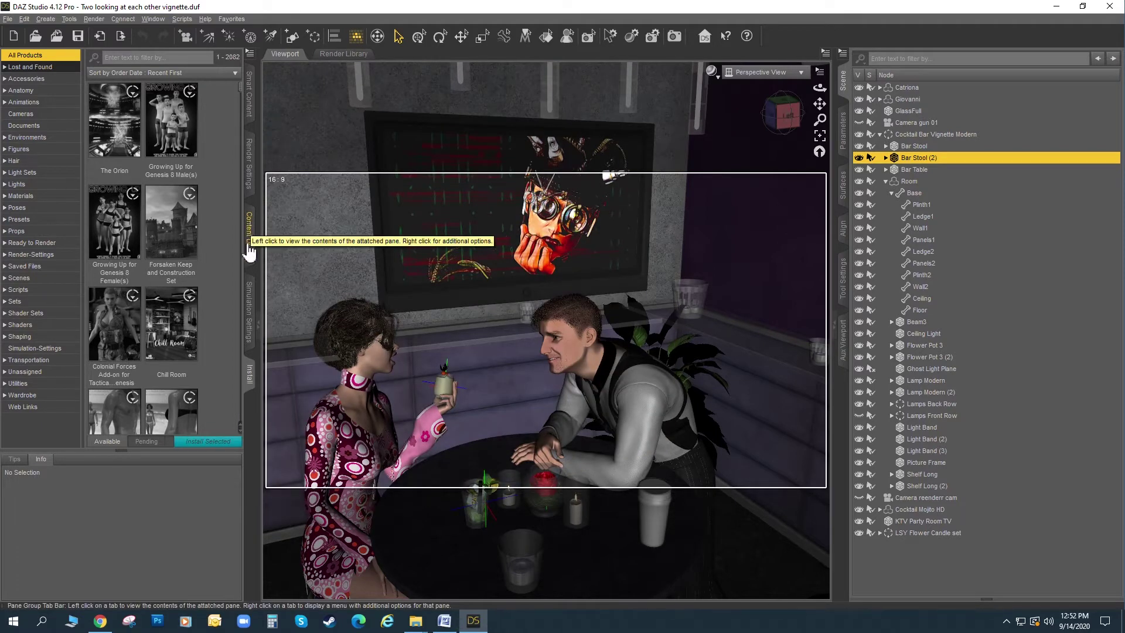
left_click(249, 229)
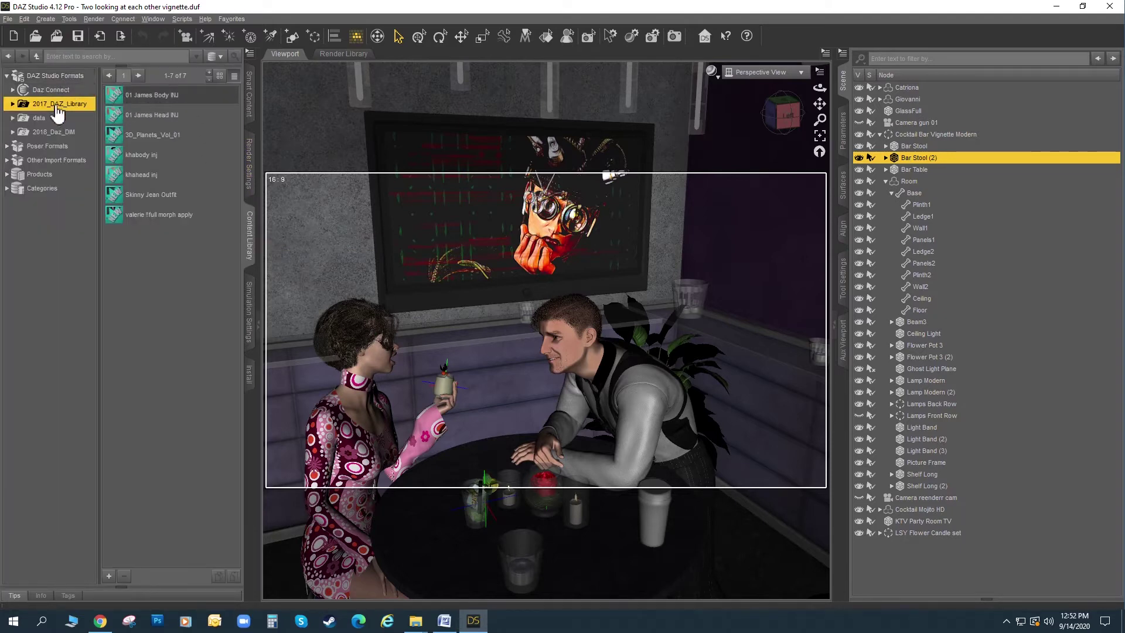
Look at the Content Directory Manager from the content preferences, then close both dialogs without changing anything.
left_click(25, 19)
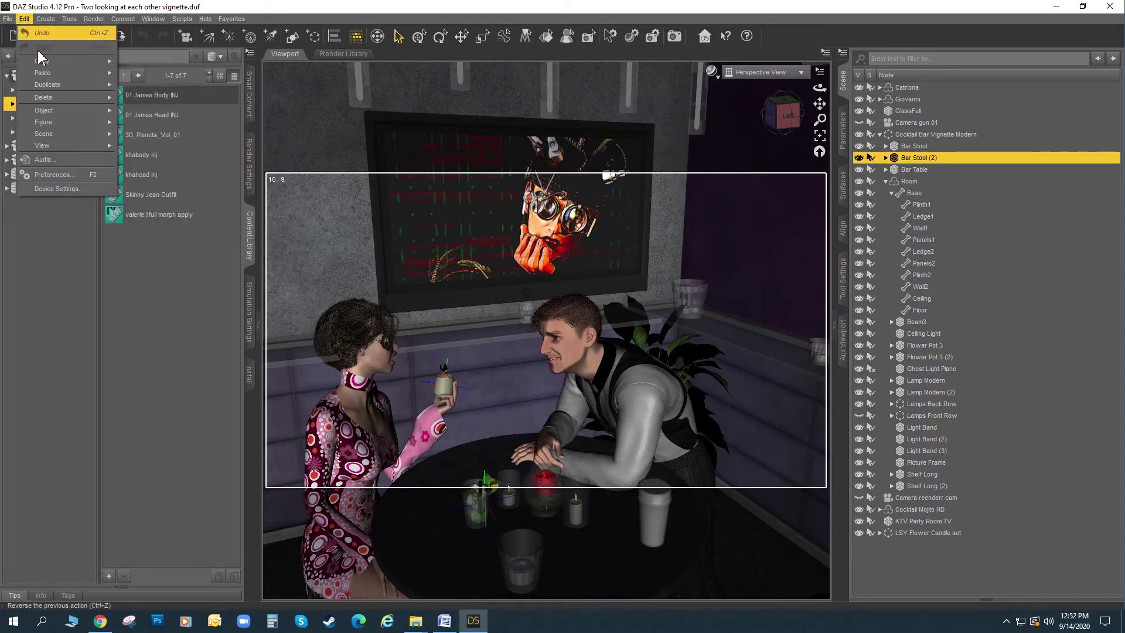
left_click(57, 179)
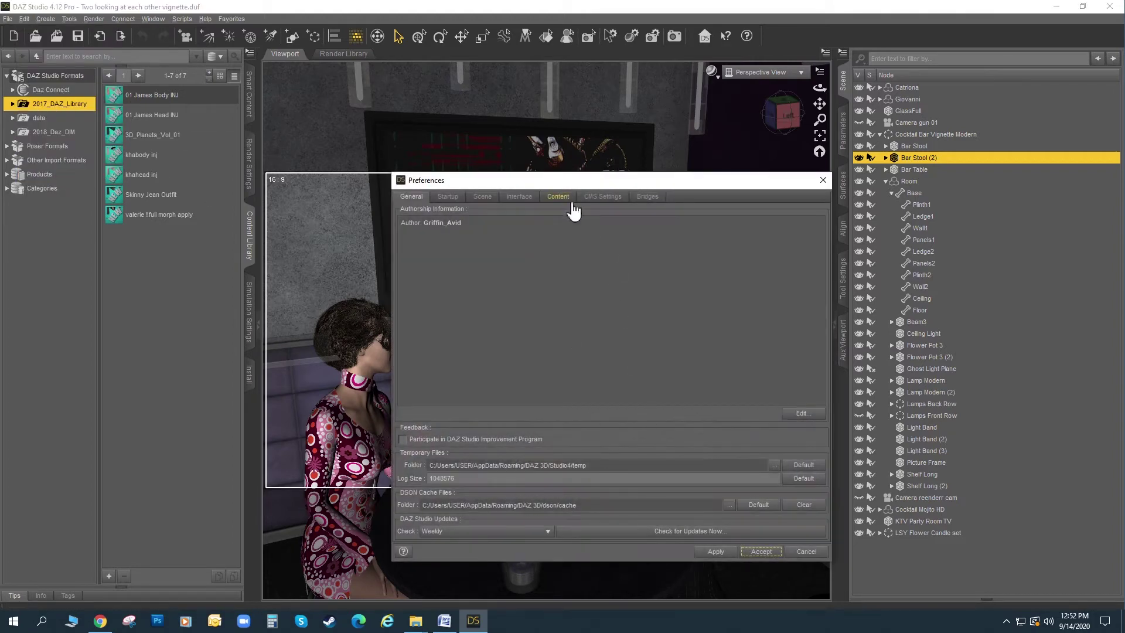
left_click(567, 198)
left_click(615, 410)
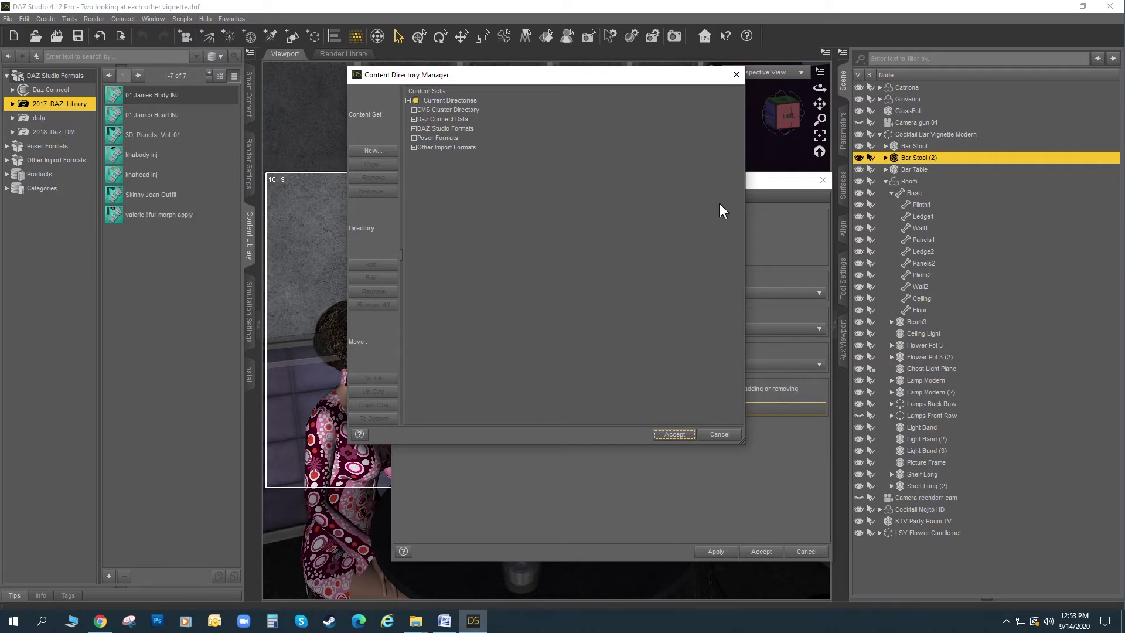
left_click(736, 75)
left_click(823, 180)
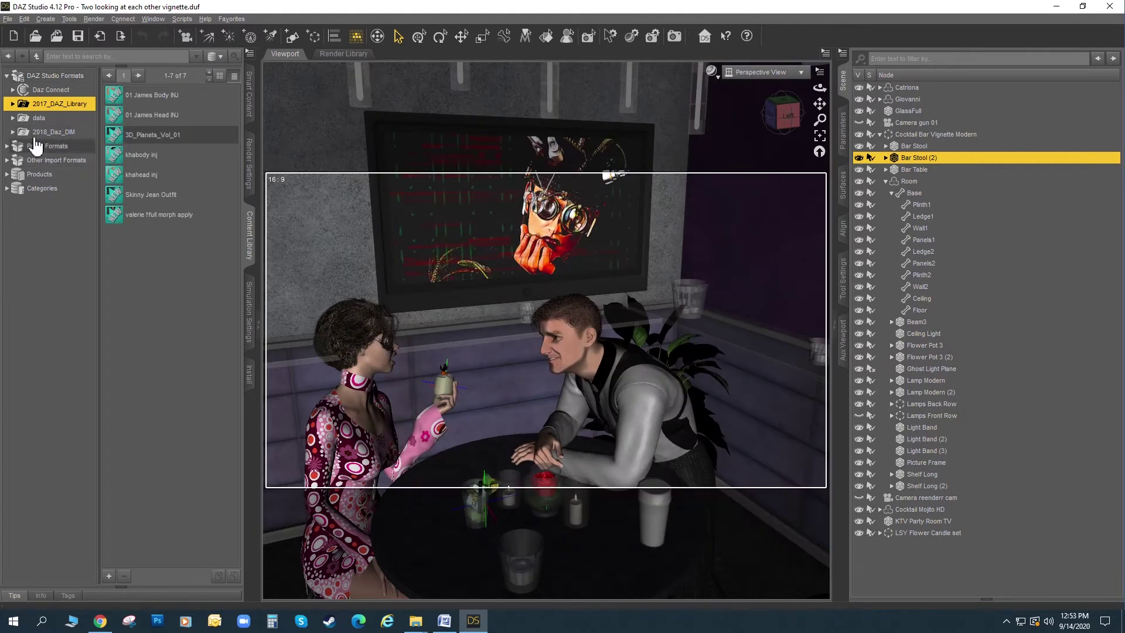
Expand 2017_DAZ_Library in the Content Library and compare its folders with the same library folder in File Explorer.
left_click(12, 105)
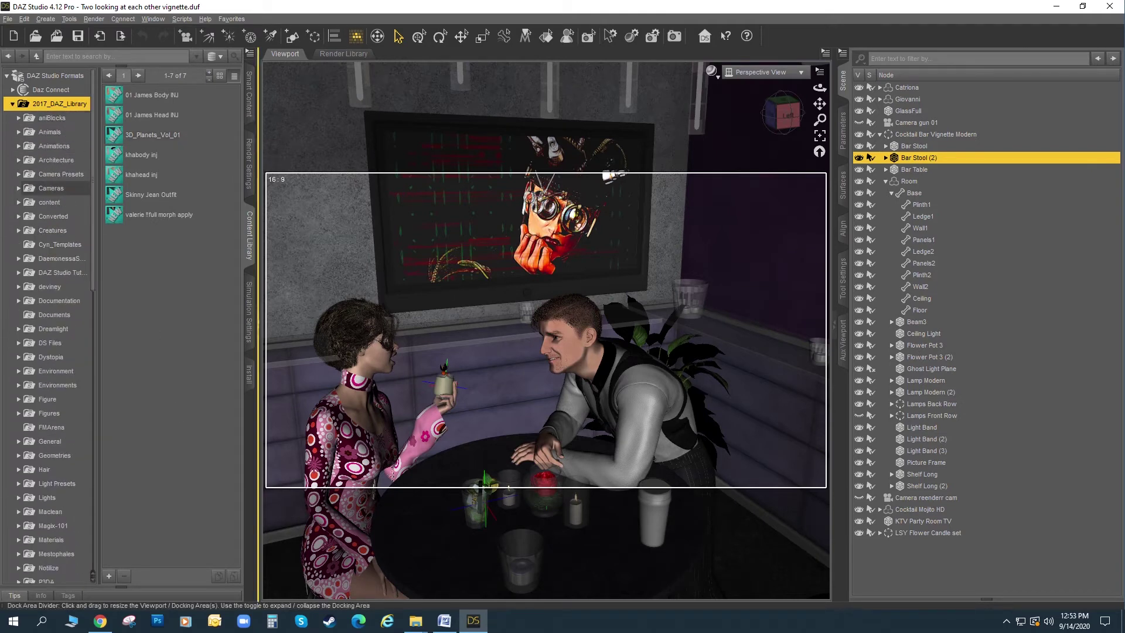
mouse_move(422, 628)
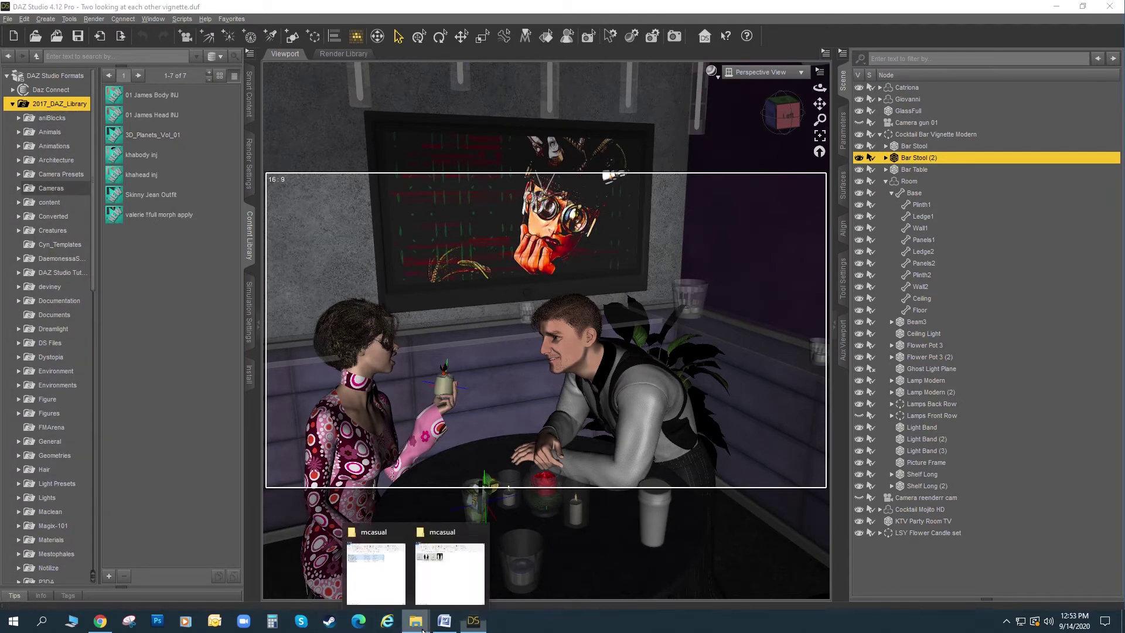
left_click(422, 571)
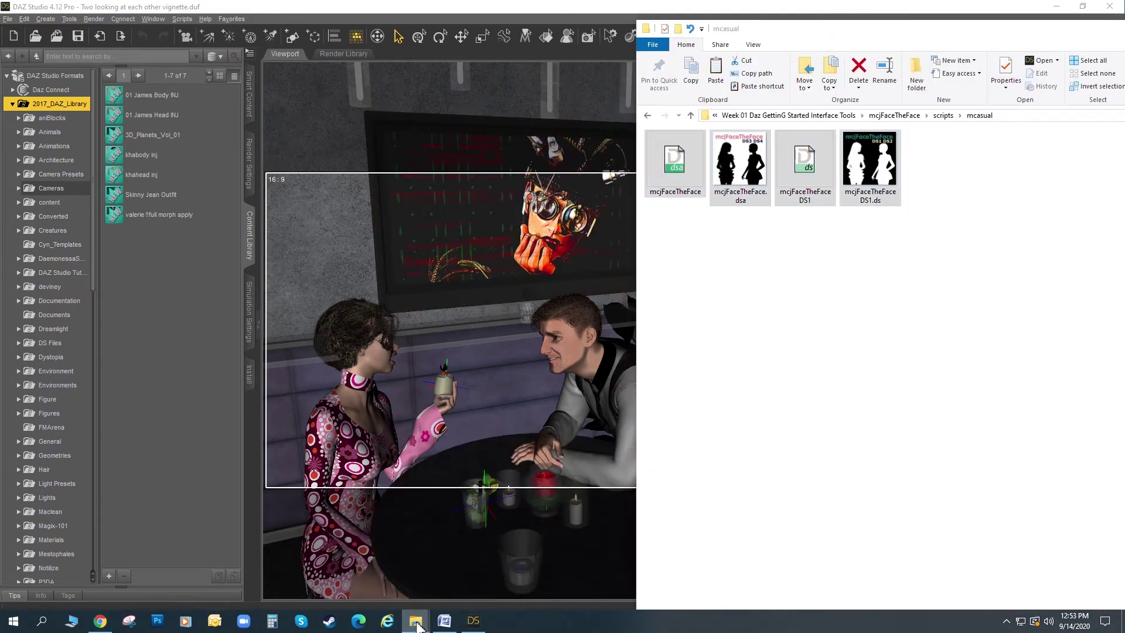
mouse_move(415, 610)
left_click(378, 565)
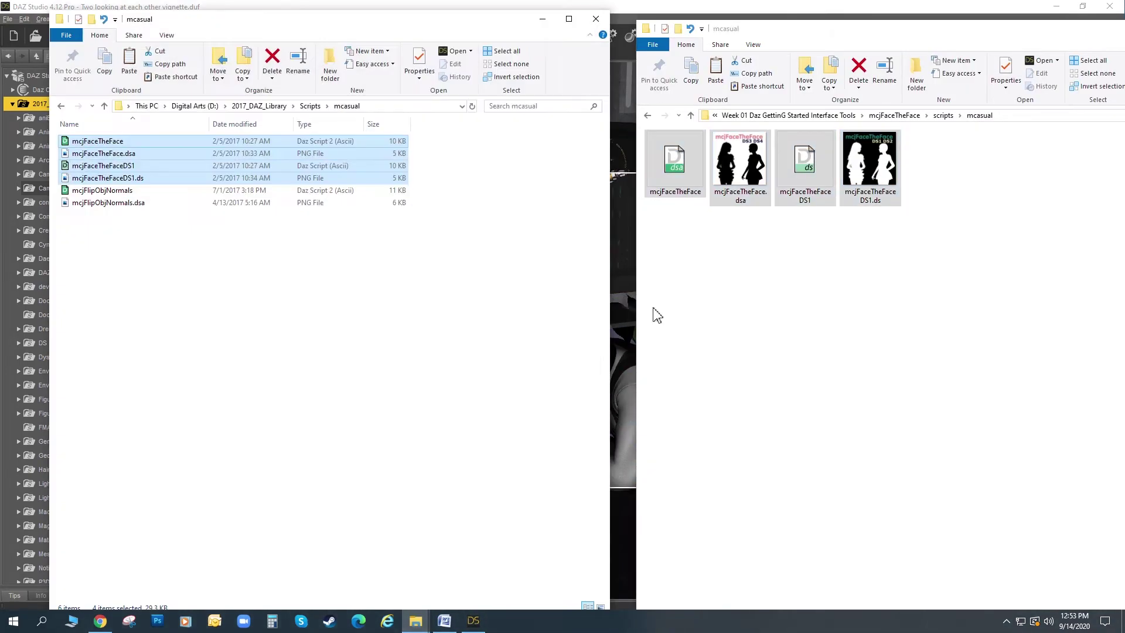
left_click(257, 107)
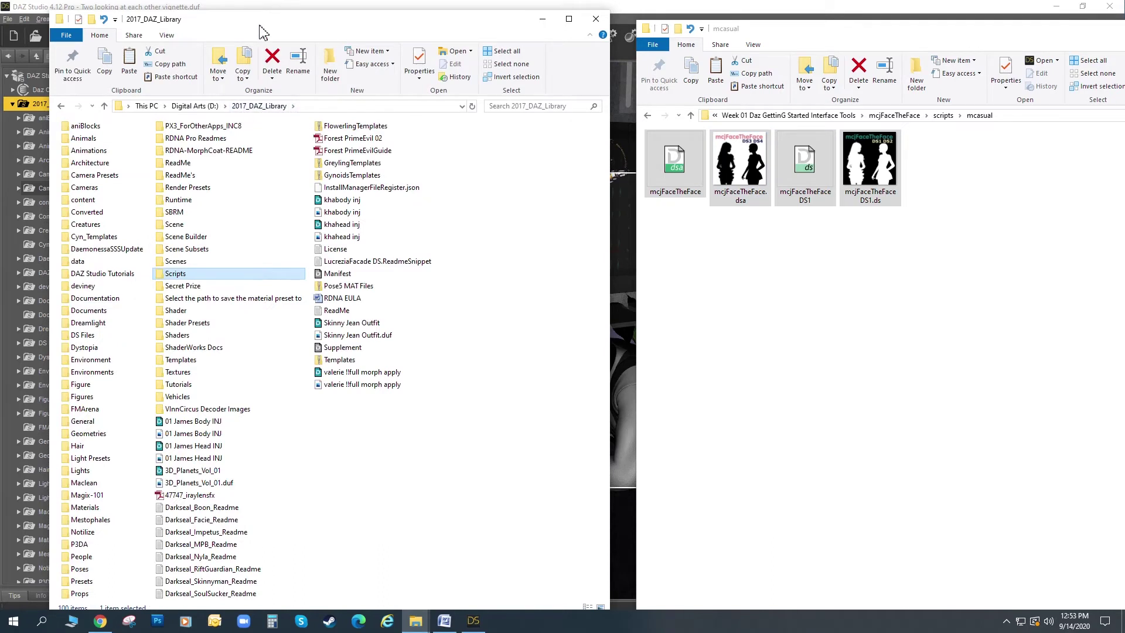
left_click_drag(261, 26, 326, 33)
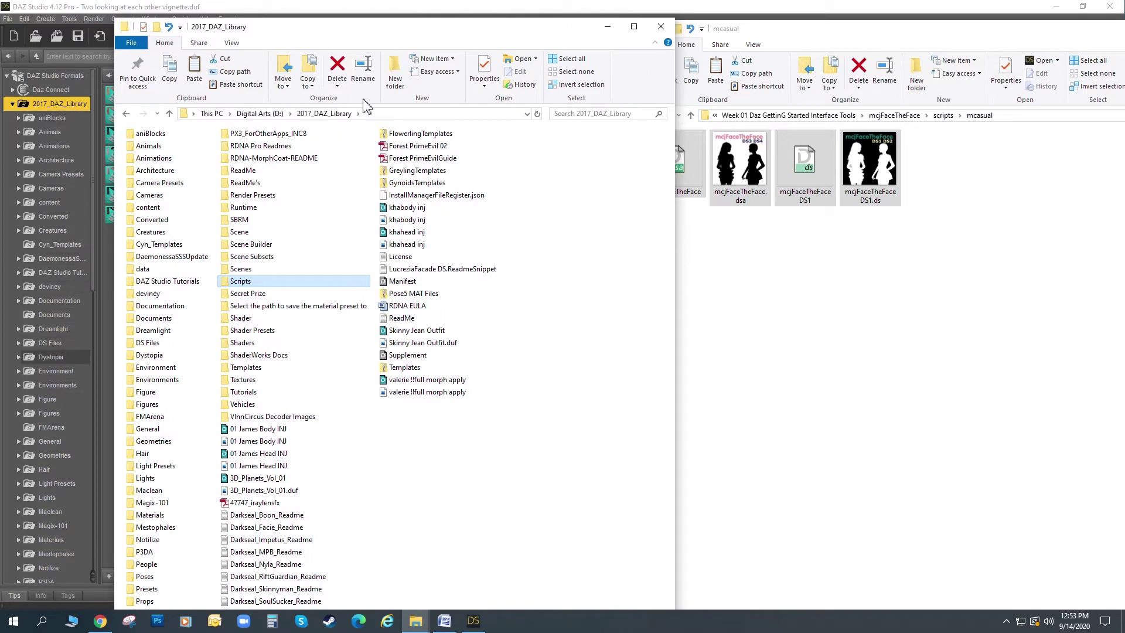
left_click(608, 28)
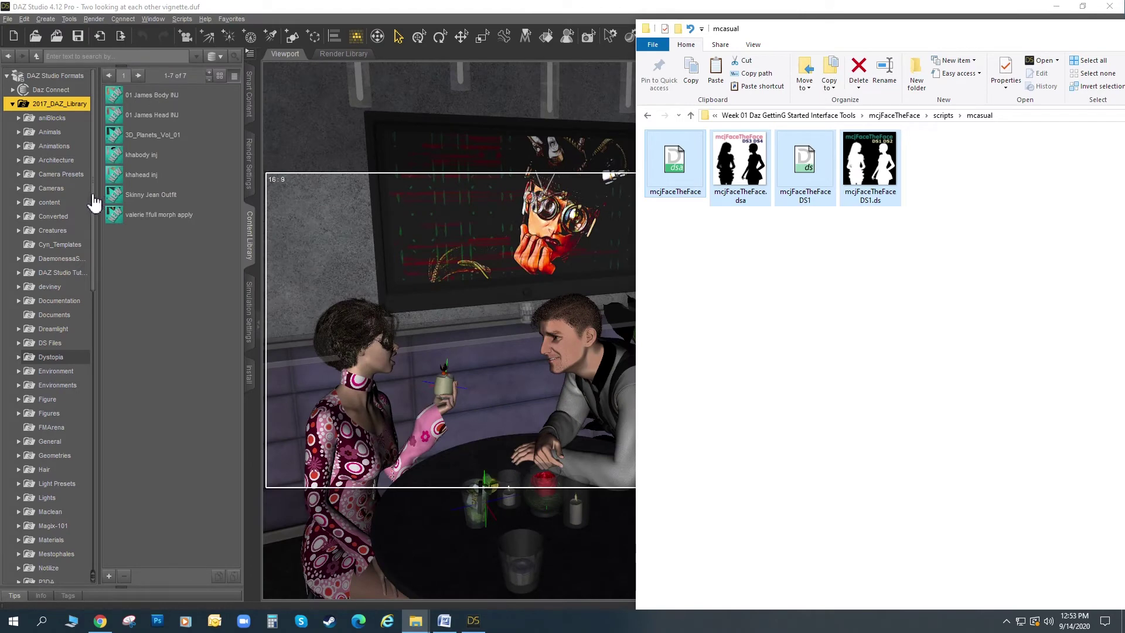
Open the mcasual folder under Scripts in the Content Library and select the mcjFaceTheFaceDS1 script.
left_click_drag(94, 201, 92, 414)
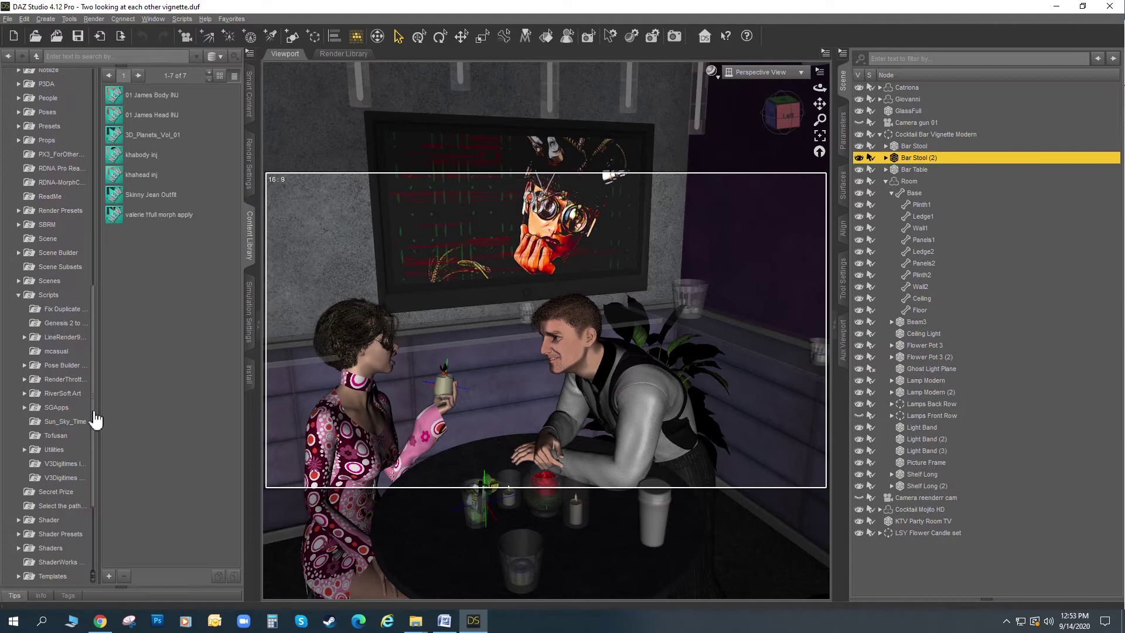
left_click(58, 354)
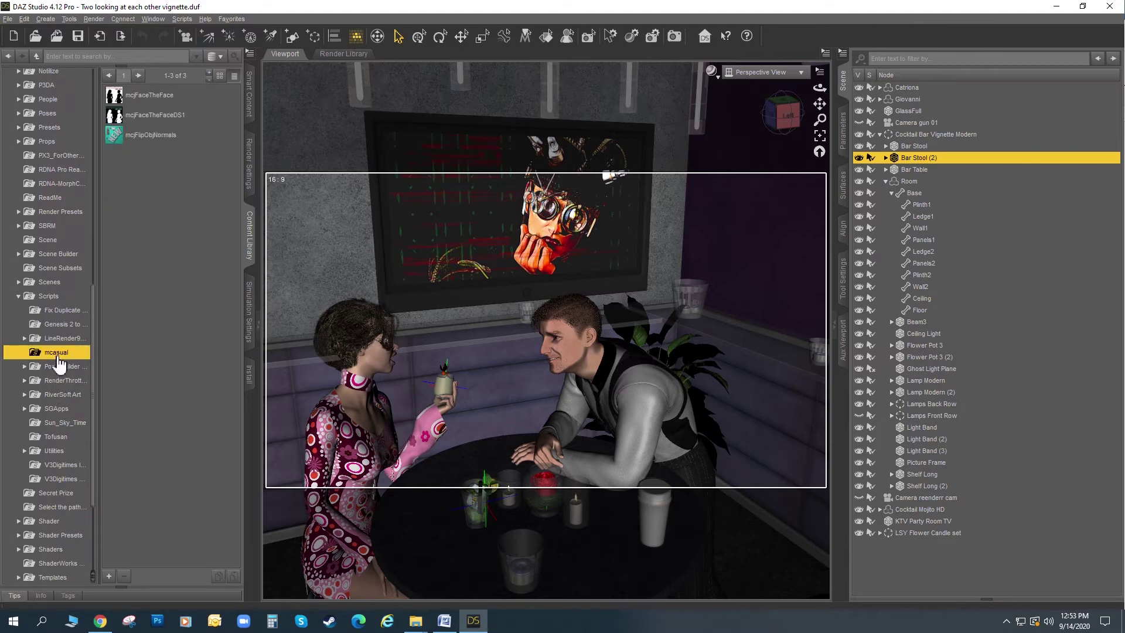
left_click(167, 118)
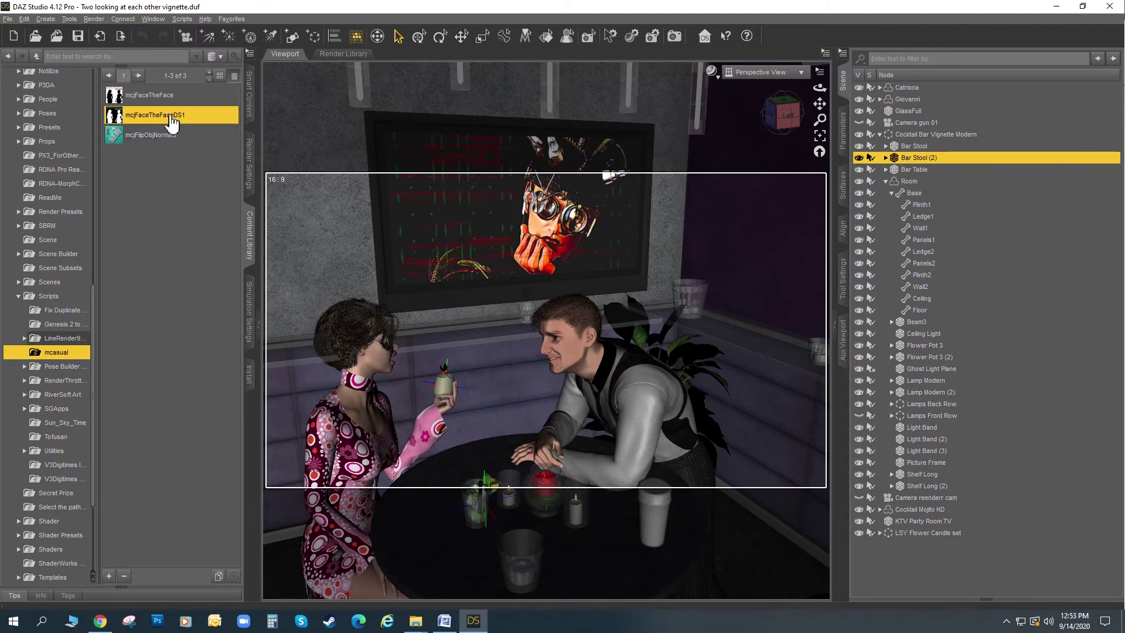
mouse_move(168, 122)
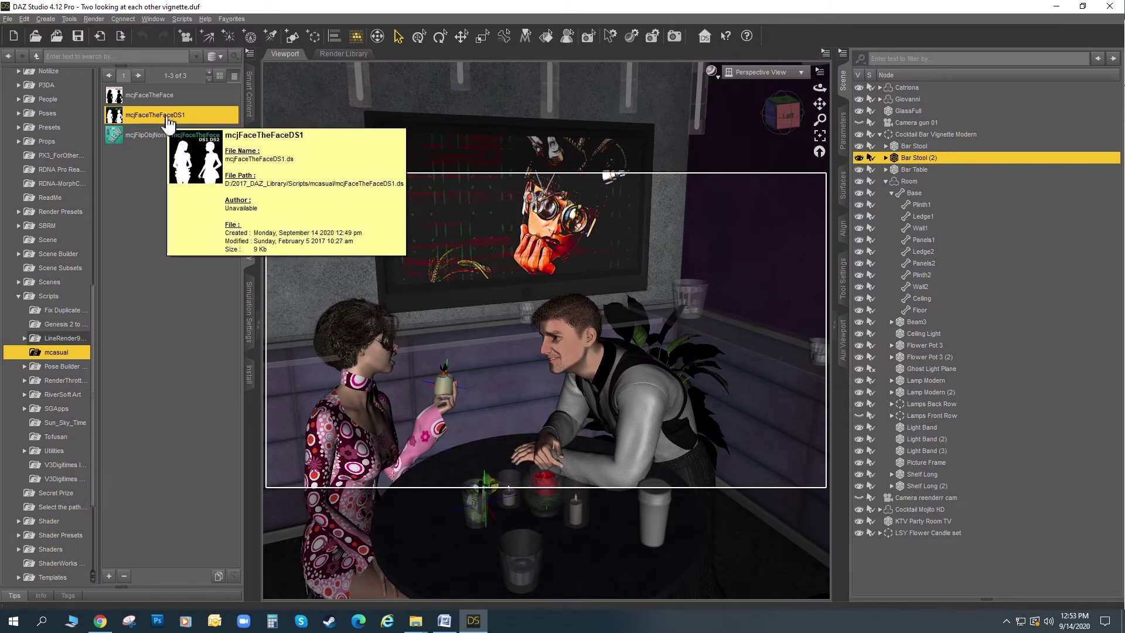
left_click_drag(168, 122, 701, 156)
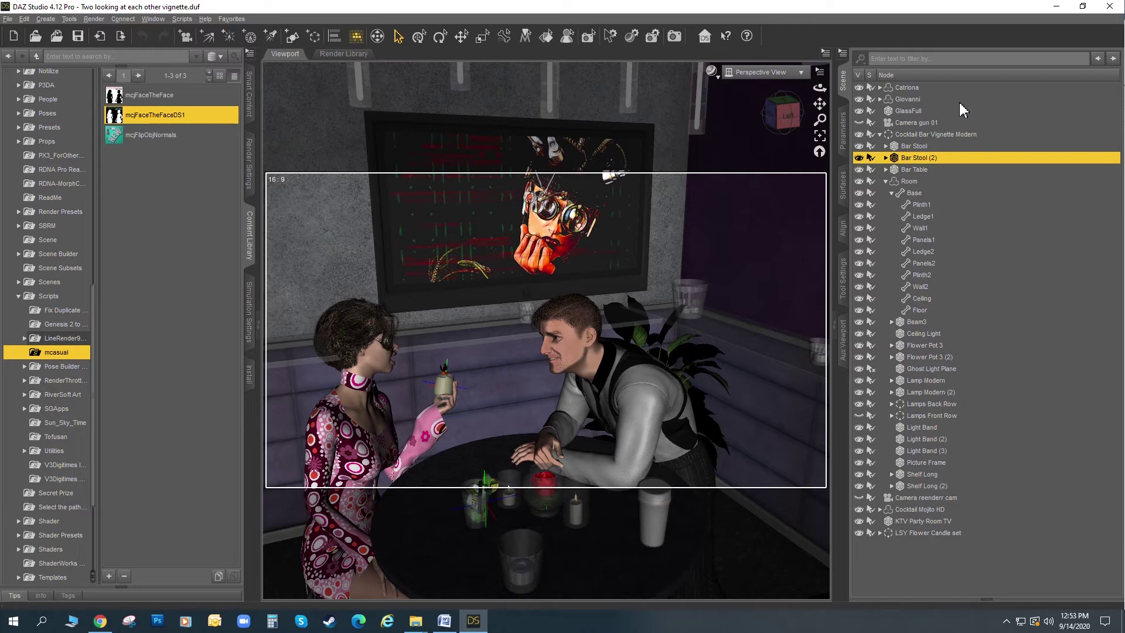
Select the heads of both Giovanni and Catriona together in the scene.
left_click(909, 89)
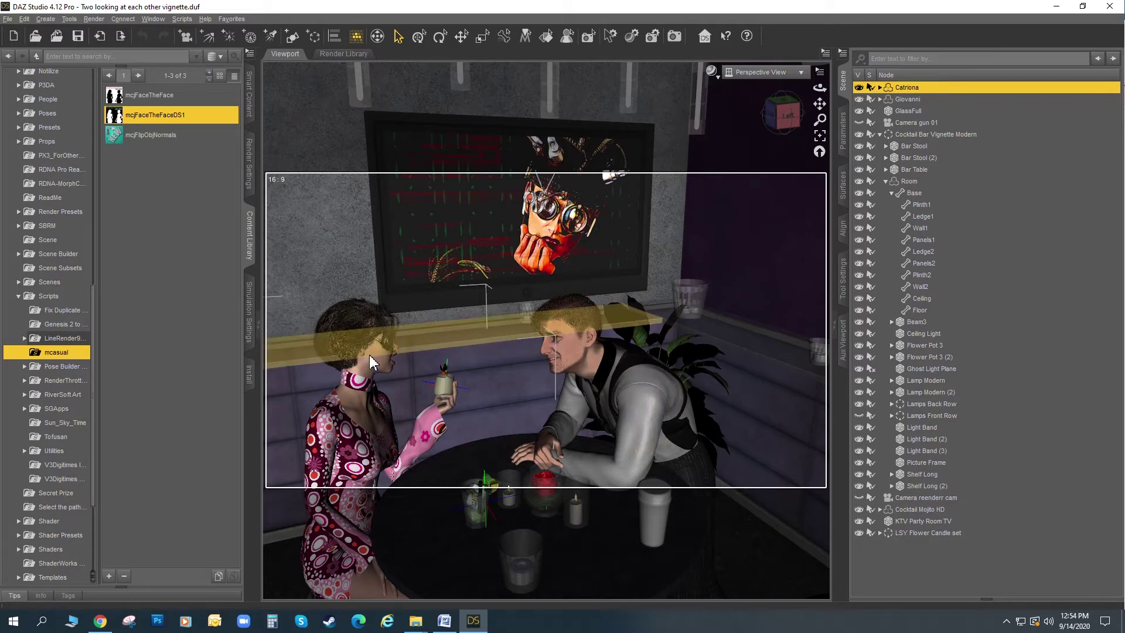
left_click(584, 326)
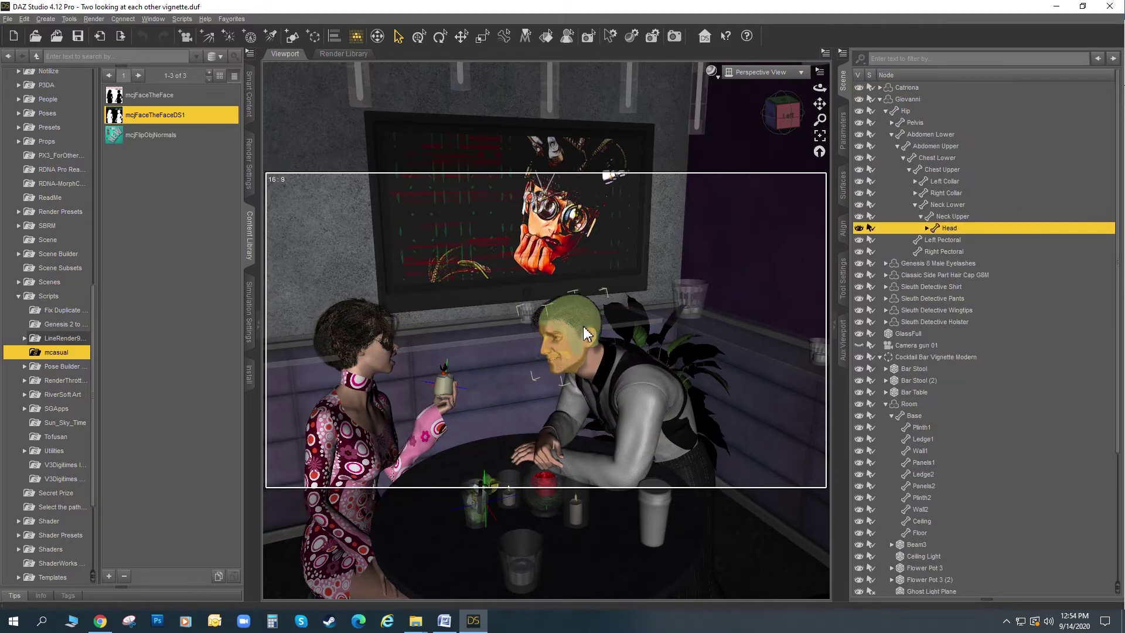
left_click(366, 348, "ctrl")
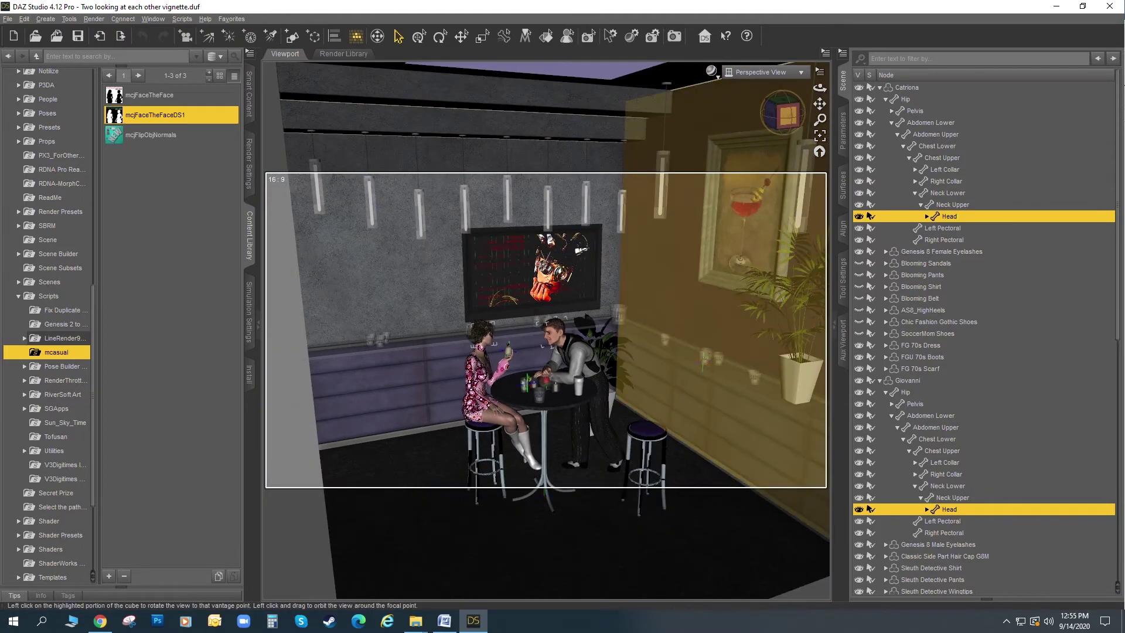
Examine the two characters at the bar table from several angles, ending on a close view of both faces.
left_click(787, 114)
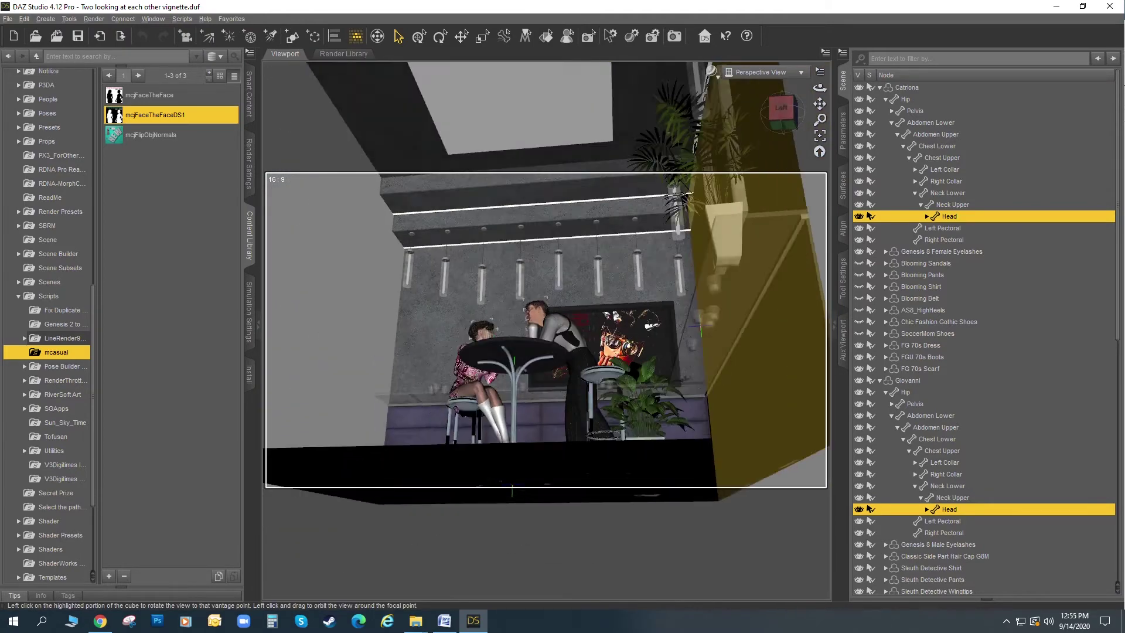
left_click(782, 113)
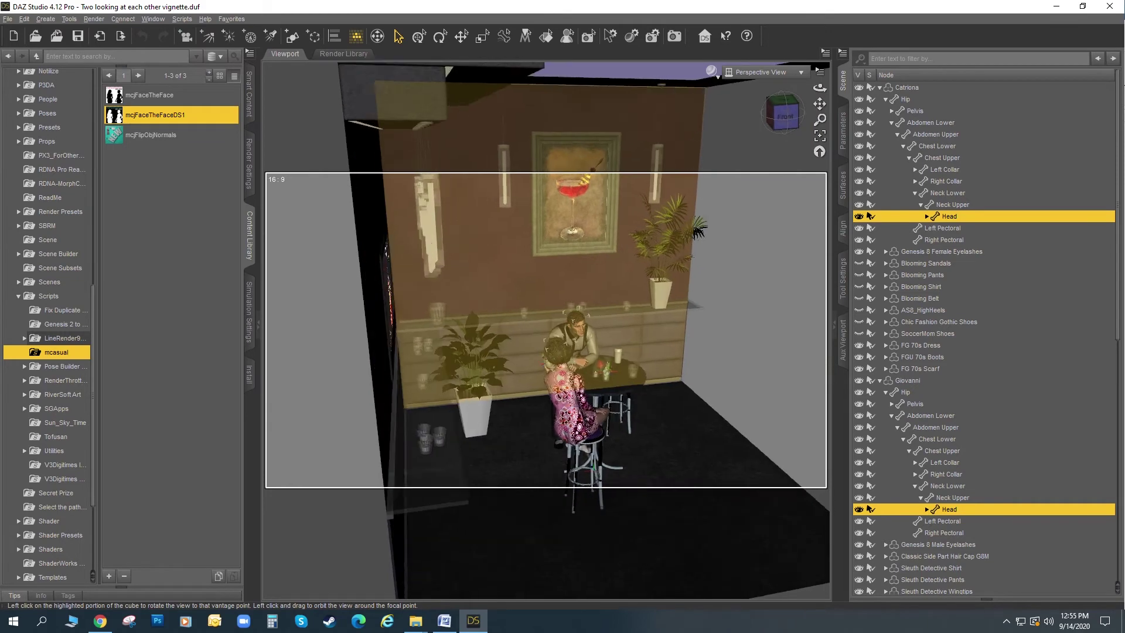
left_click(782, 113)
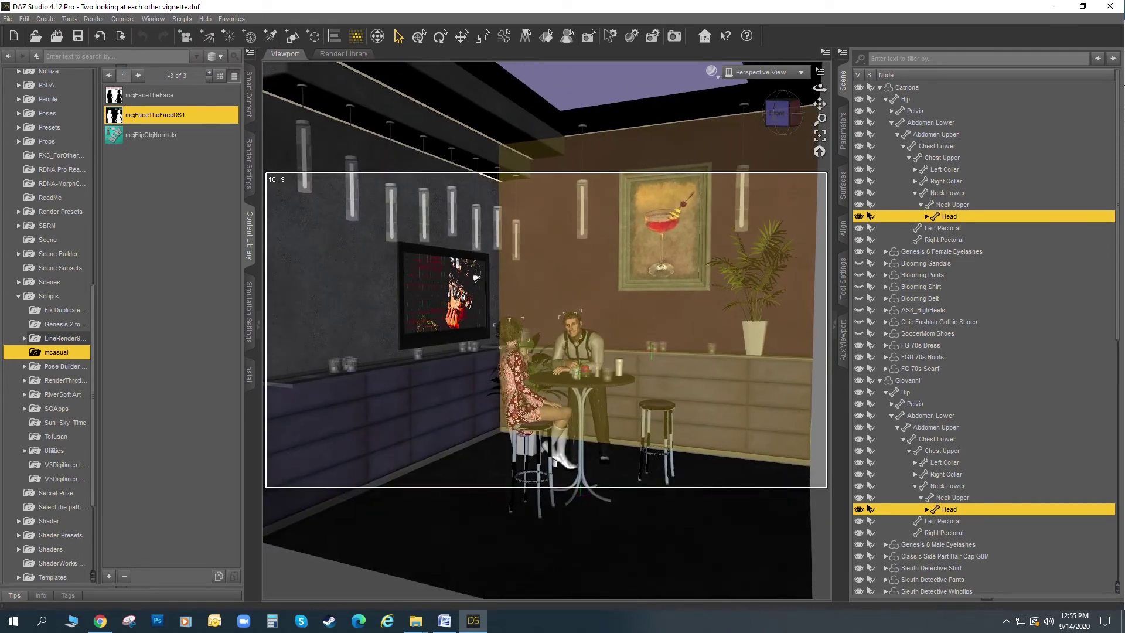
left_click(783, 113)
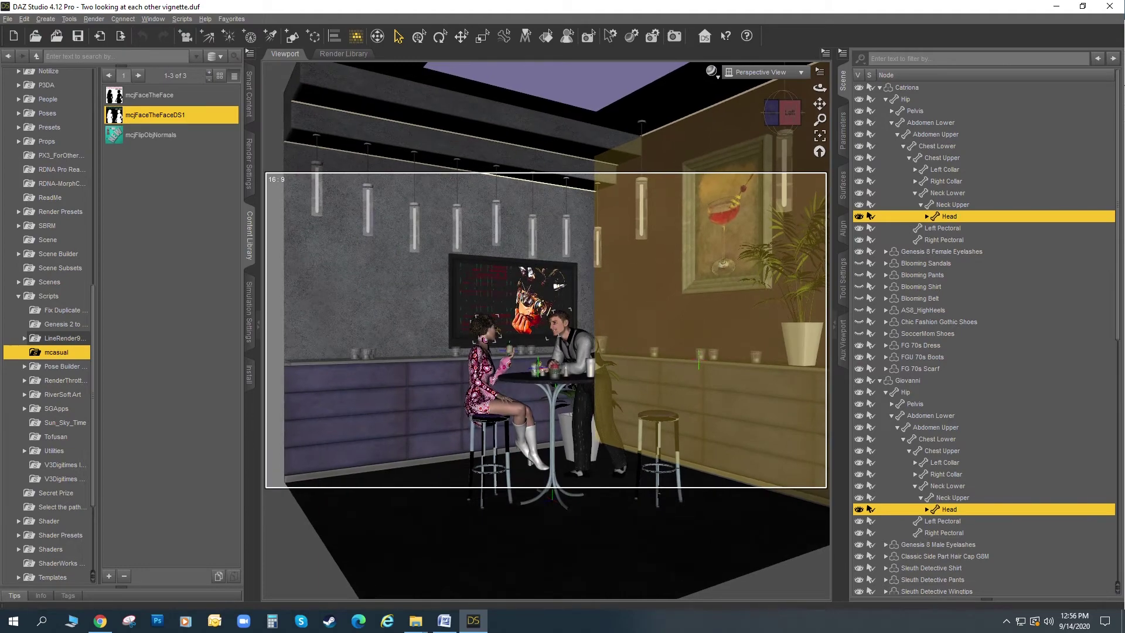
left_click(782, 117)
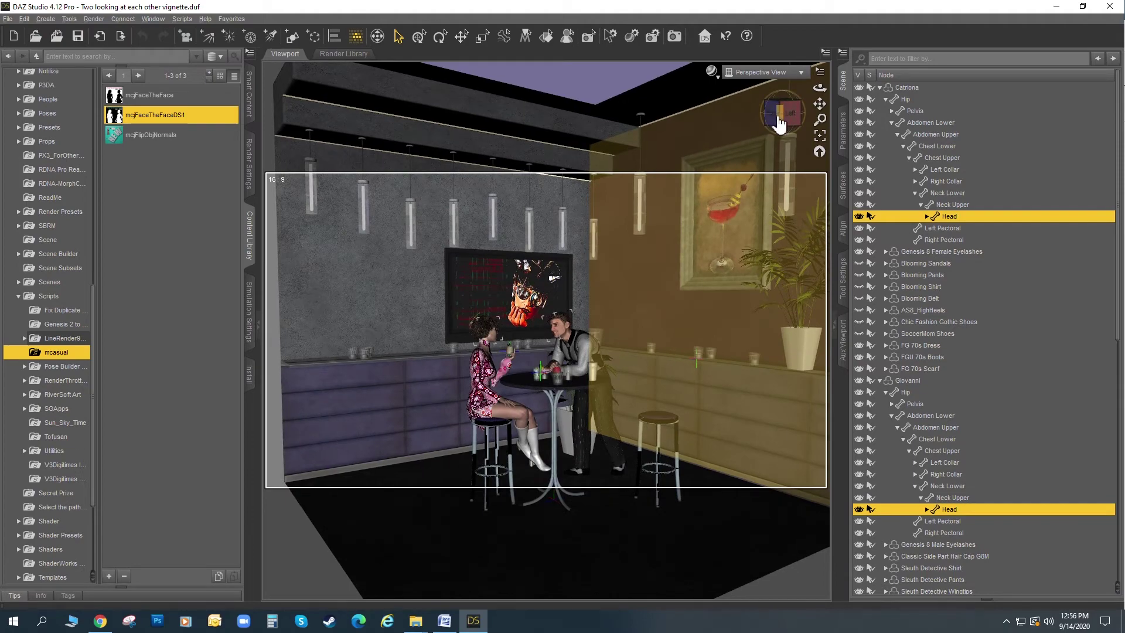
left_click(782, 117)
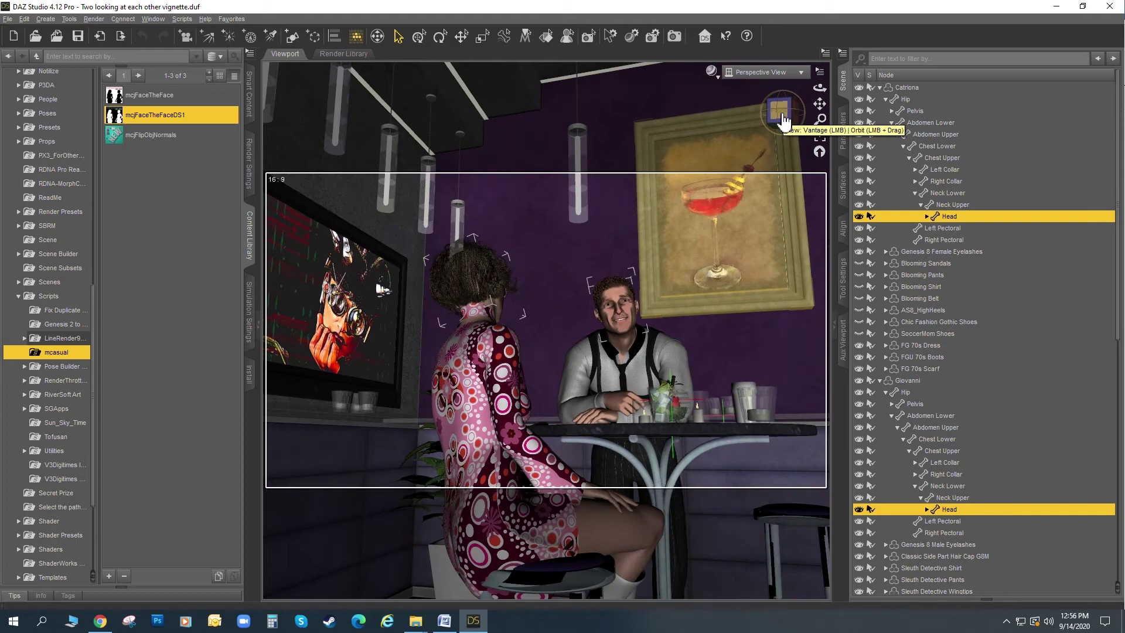
left_click(782, 116)
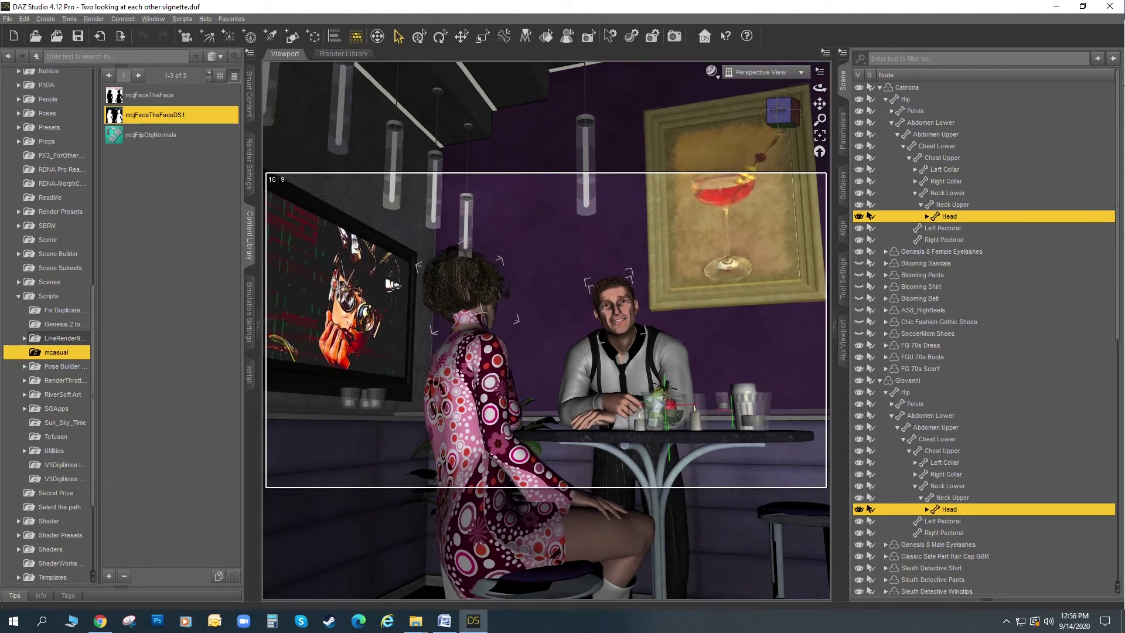
left_click(782, 114)
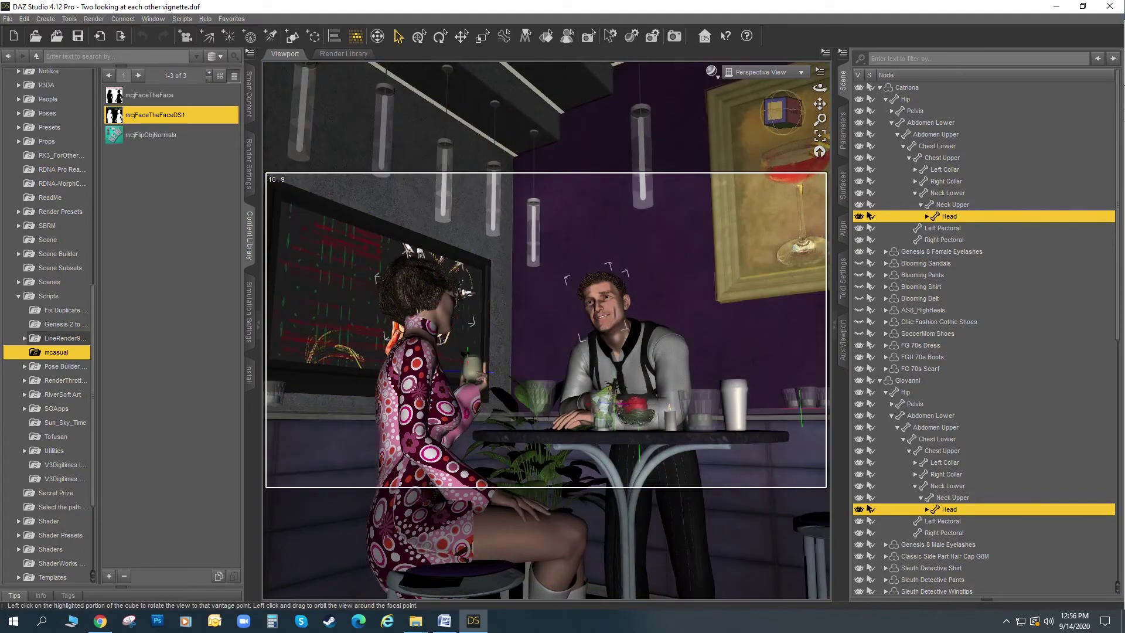
mouse_move(778, 113)
left_mouse_down()
mouse_move(784, 127)
mouse_move(771, 131)
left_mouse_up()
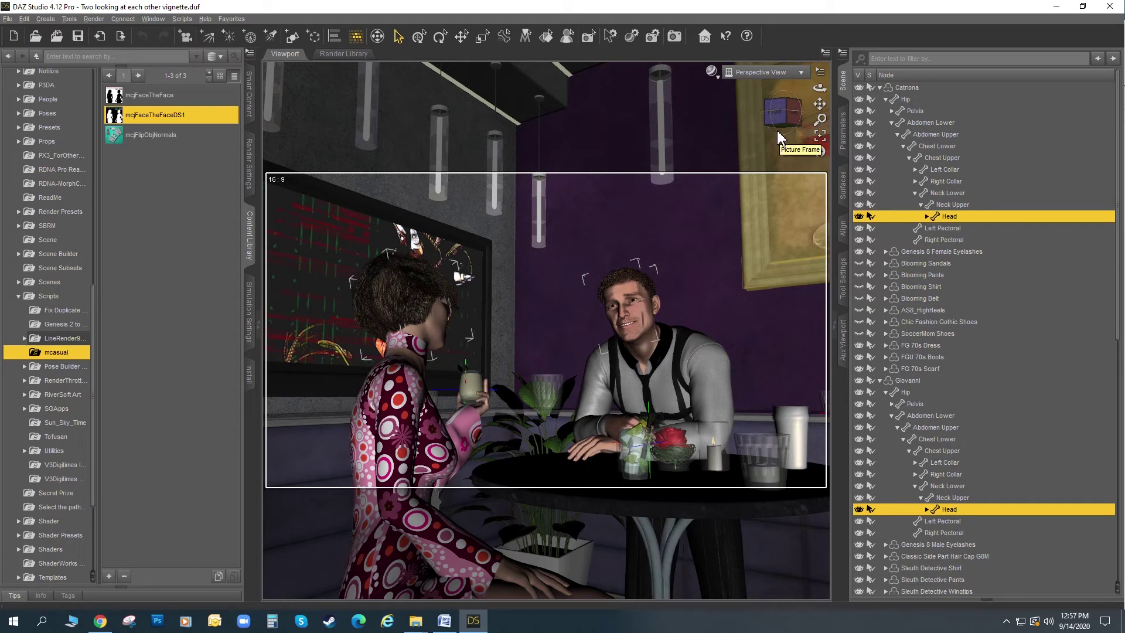
Run mcjFaceTheFaceDS1 on the two selected heads for Animation Range 0 to 30, with Change pose of both and Dont modify tilts.
mouse_move(197, 113)
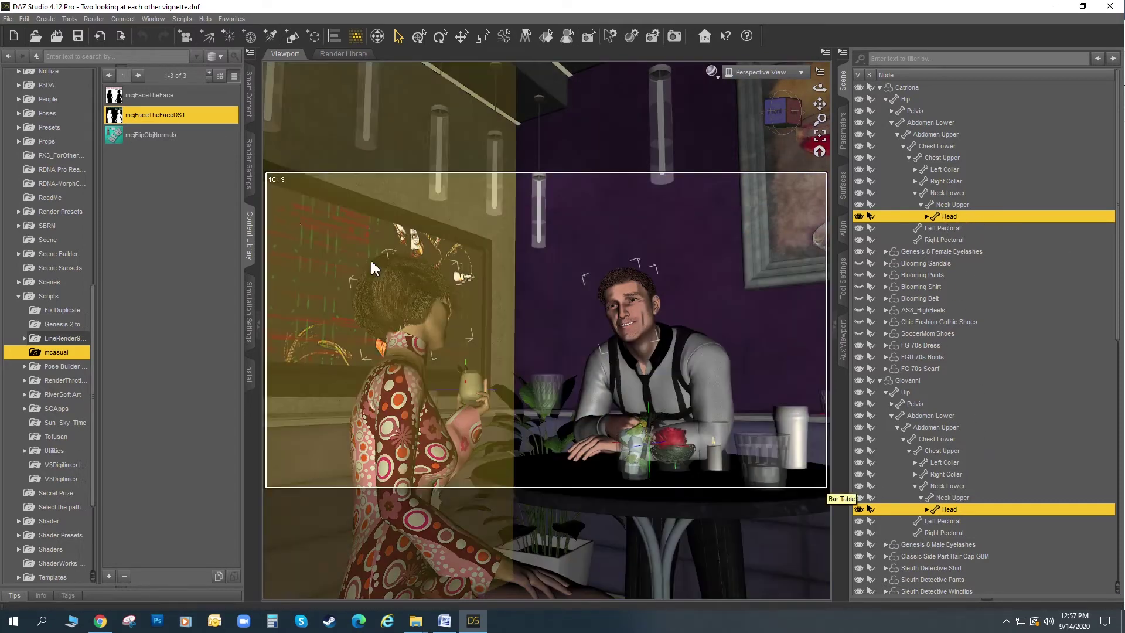
double_click(172, 117)
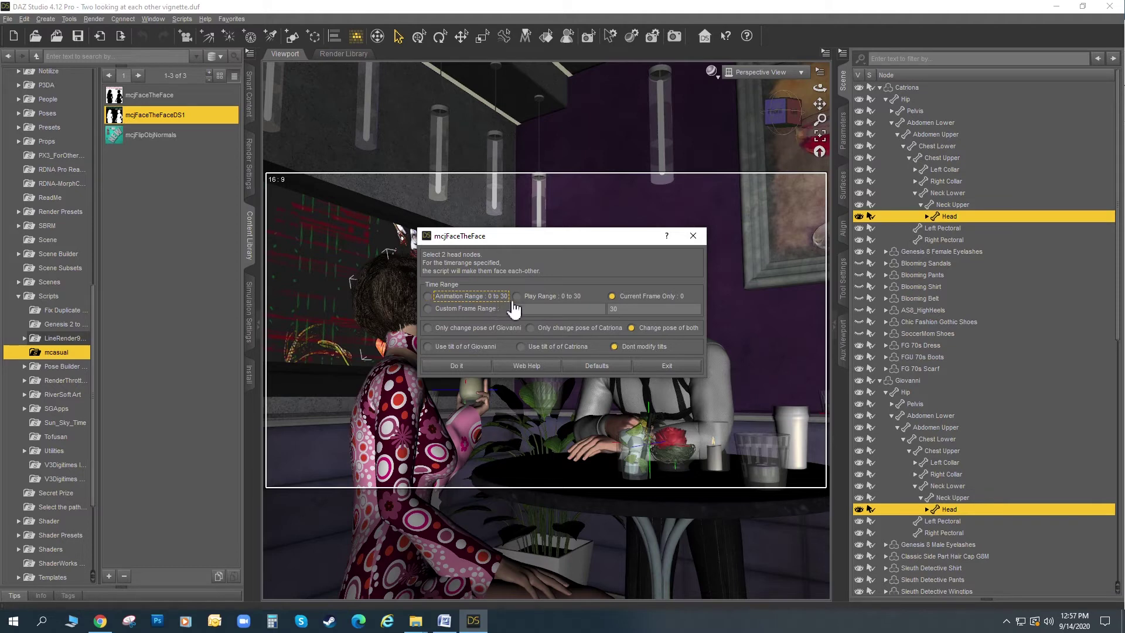
left_click(640, 299)
left_click(433, 297)
left_click(631, 328)
left_click(615, 346)
left_click_drag(560, 238, 863, 222)
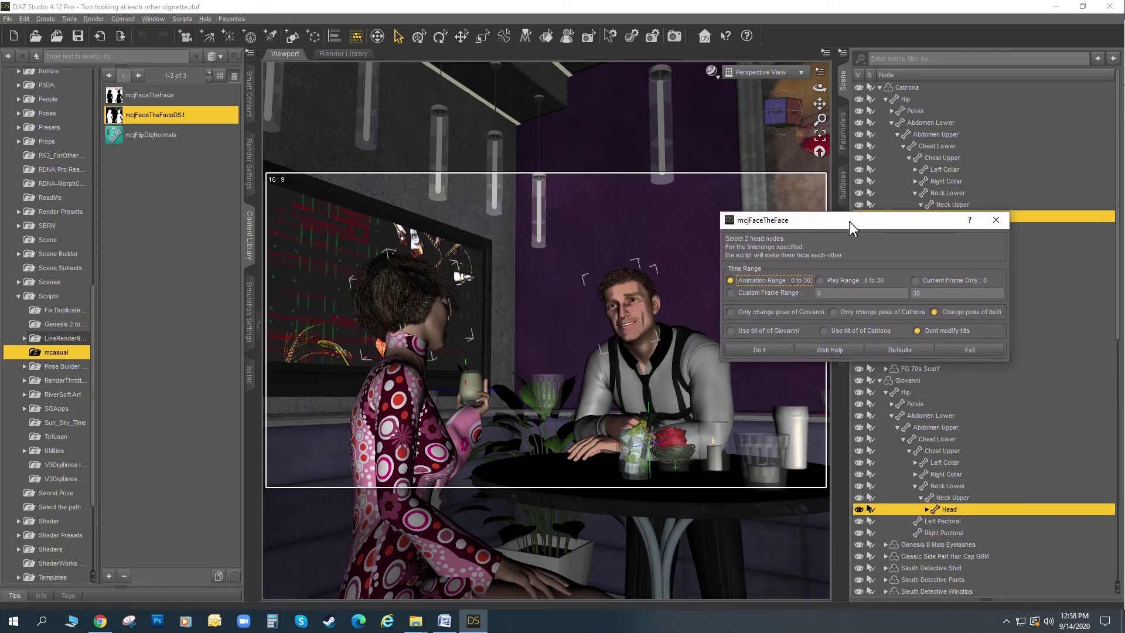
left_click(776, 352)
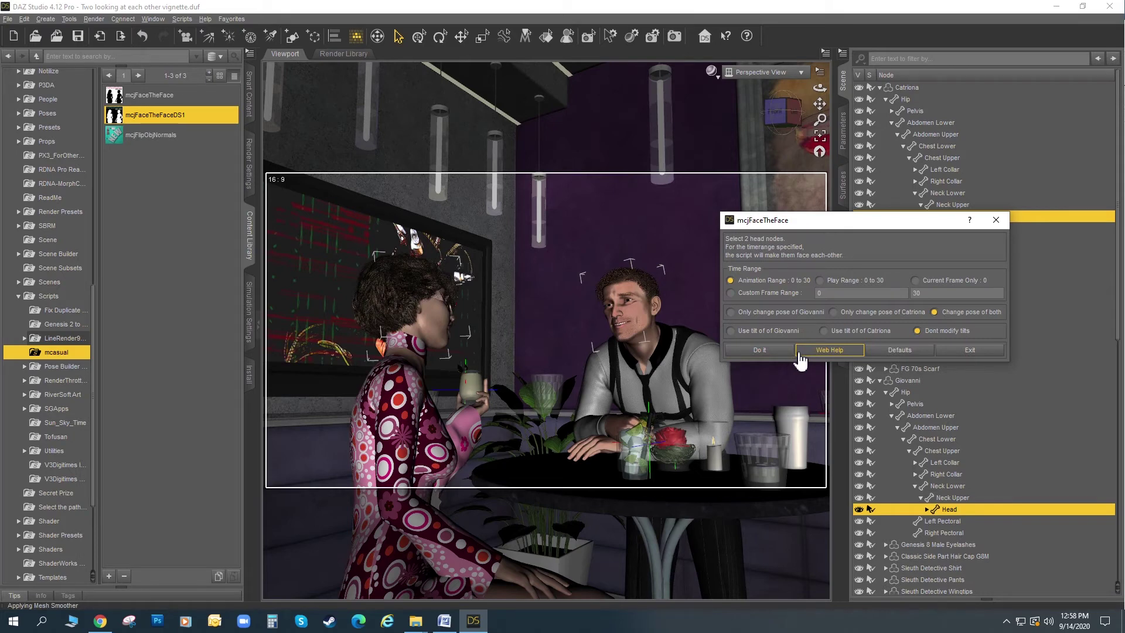
Exit mcjFaceTheFace and create a custom action for mcjFaceTheFaceDS1 with root menu Scripts and submenu FacetoFace.
left_click(968, 352)
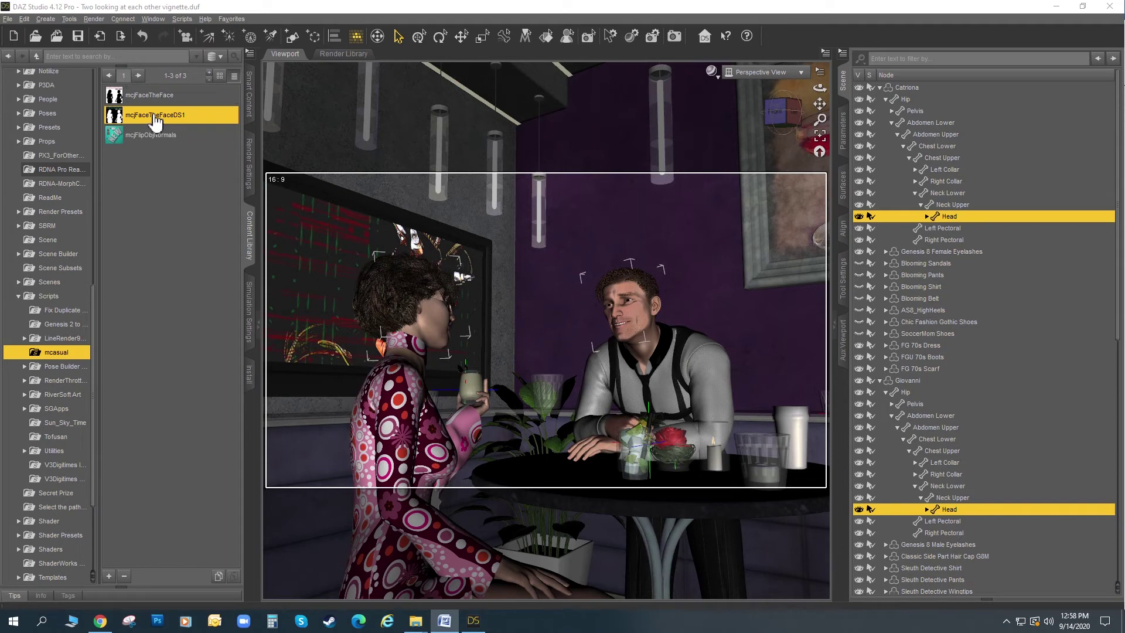
right_click(156, 116)
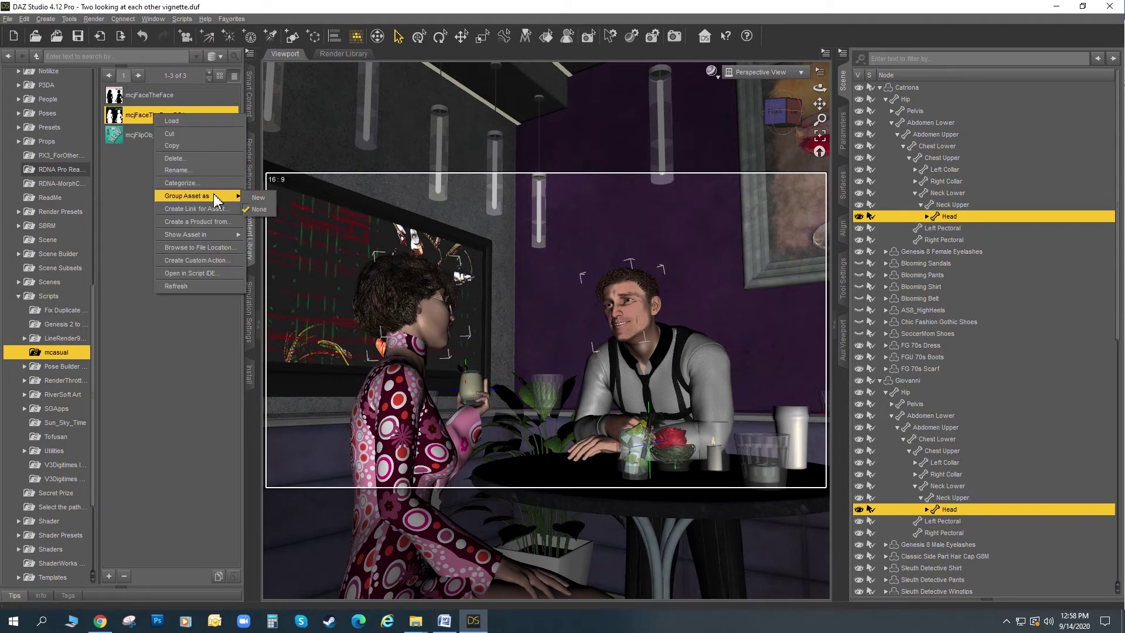
left_click(195, 260)
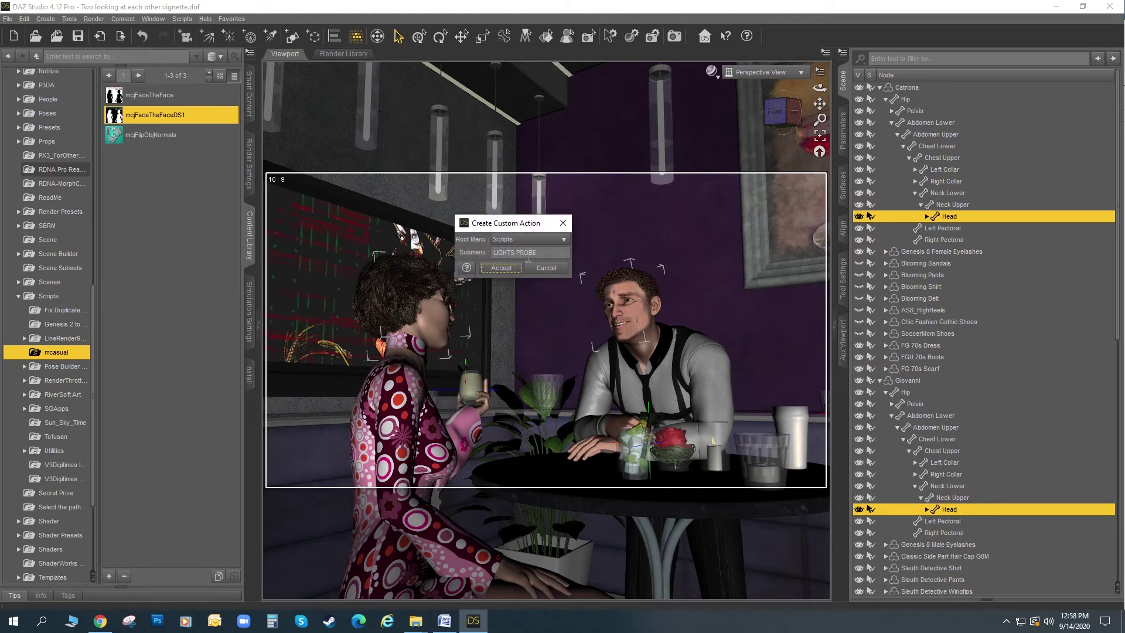
left_click_drag(541, 253, 487, 254)
type("FacetoFace")
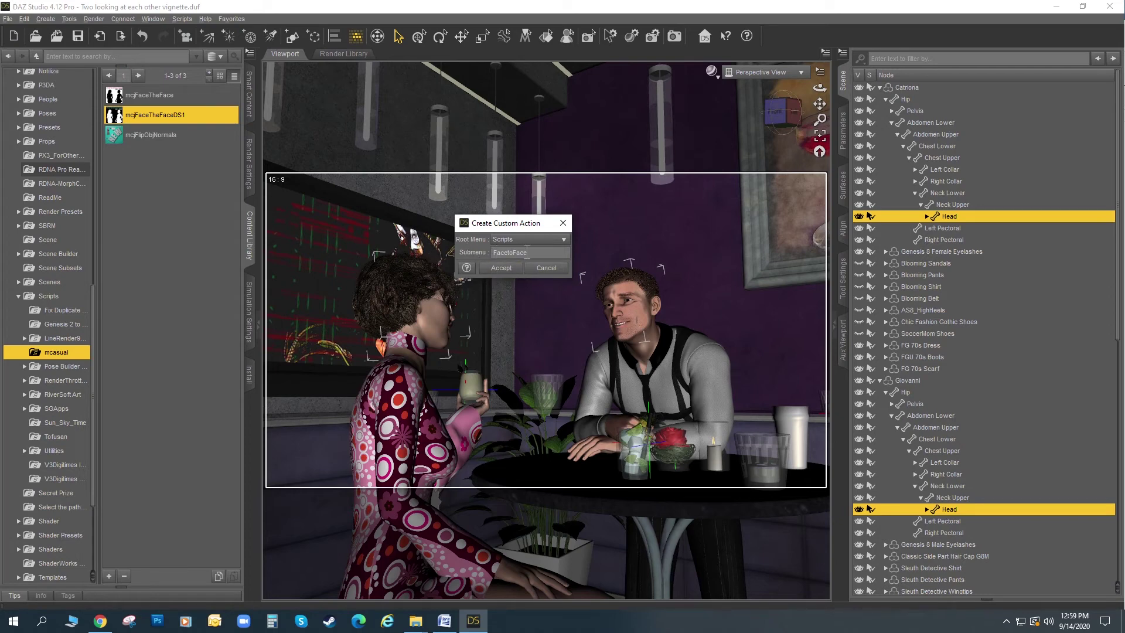
left_click(500, 271)
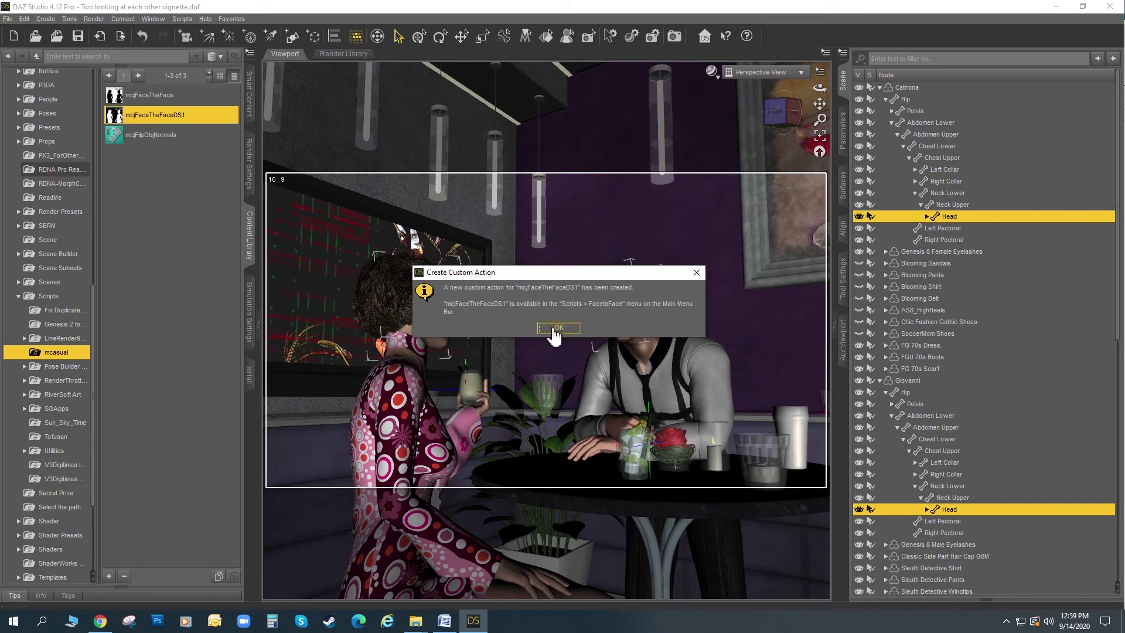
left_click(558, 328)
Find the mcjFaceTheFaceDS1 custom action in the FacetoFace group of the Scripts actions.
left_click(181, 19)
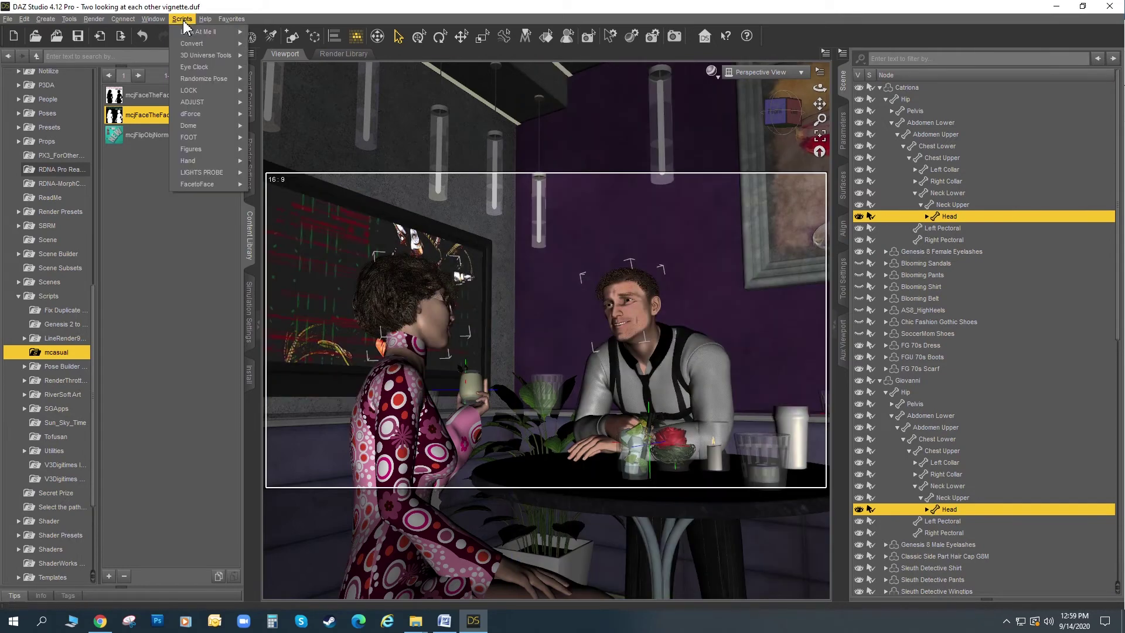
mouse_move(205, 184)
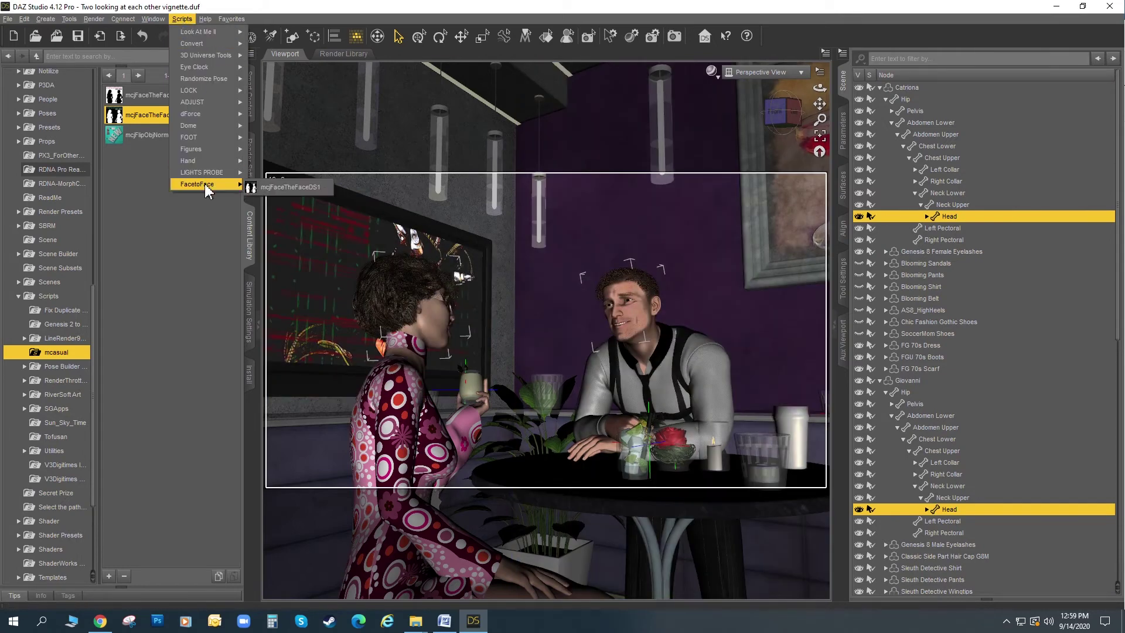
left_click(295, 185)
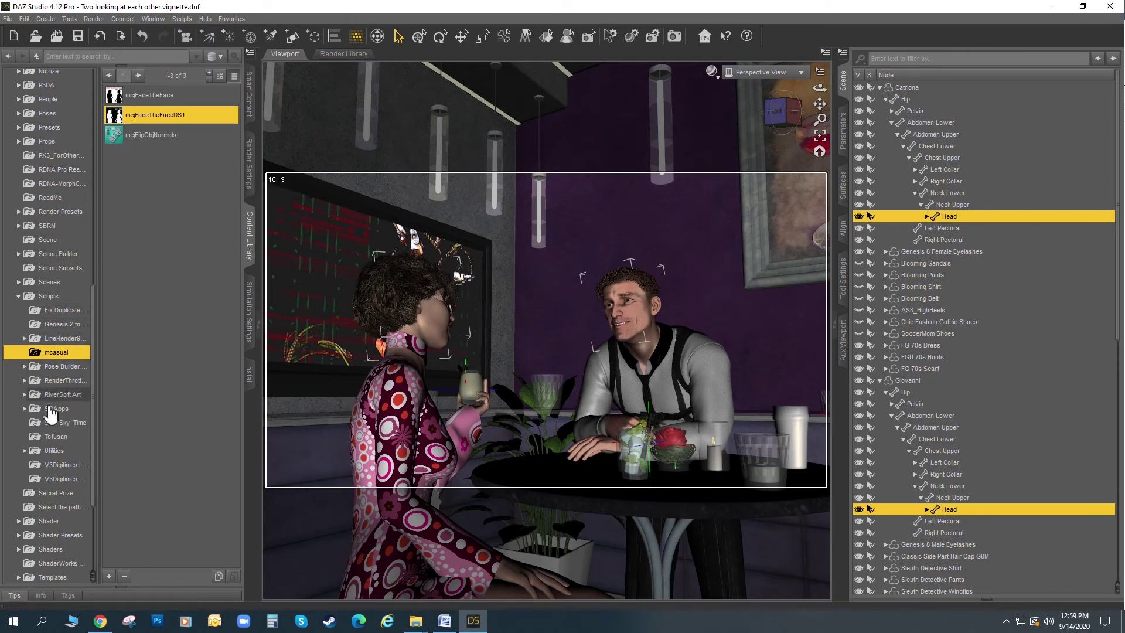
Show the Smart Content products, select Blooming Sandals in the scene and check access to the FacetoFace script from there.
left_click(250, 103)
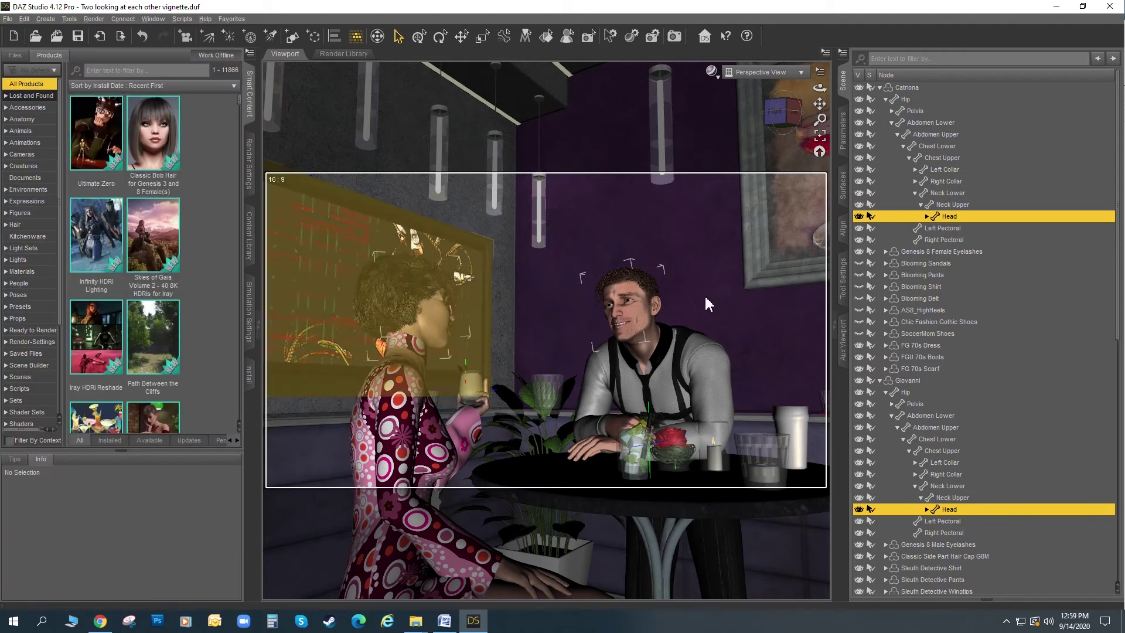
left_click(936, 273)
left_click(949, 170)
left_click(929, 123)
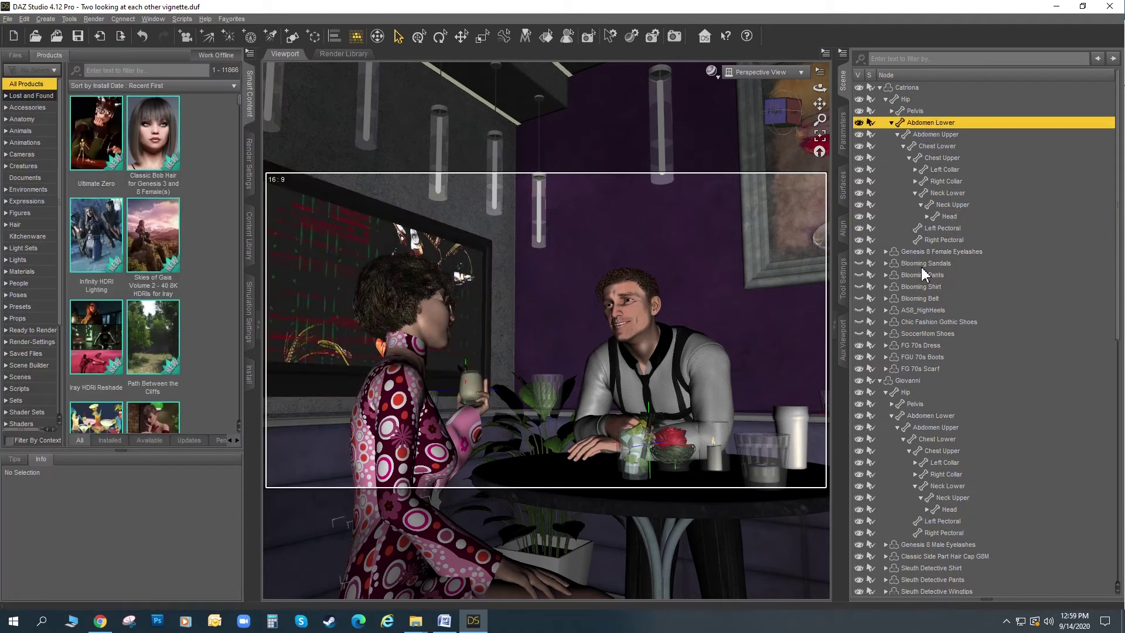
left_click(923, 264)
left_click(181, 18)
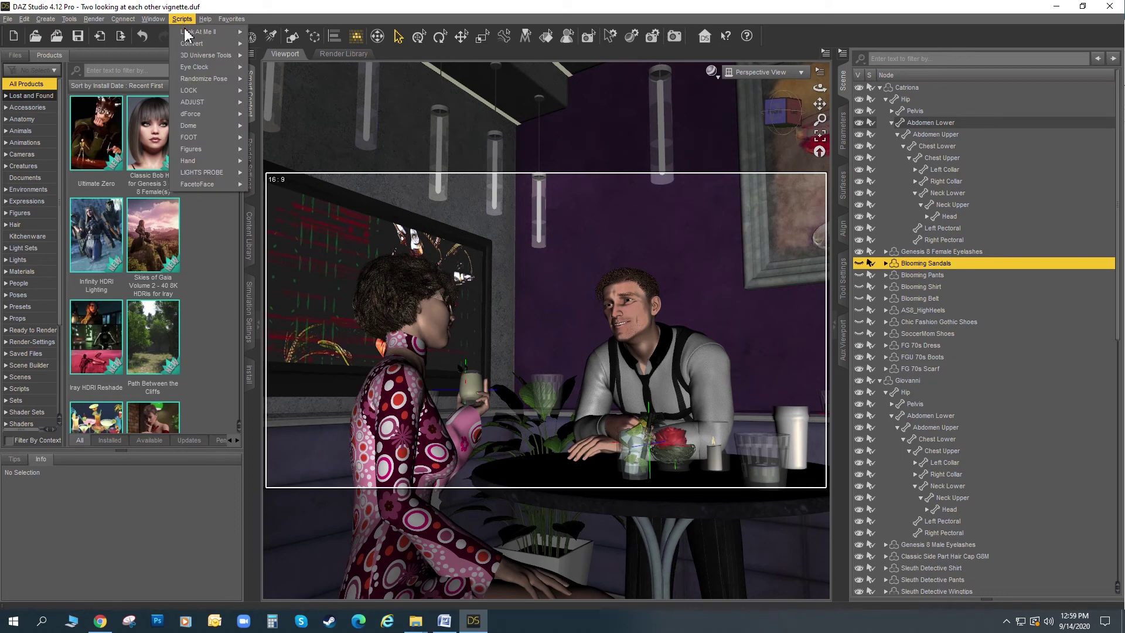
mouse_move(198, 185)
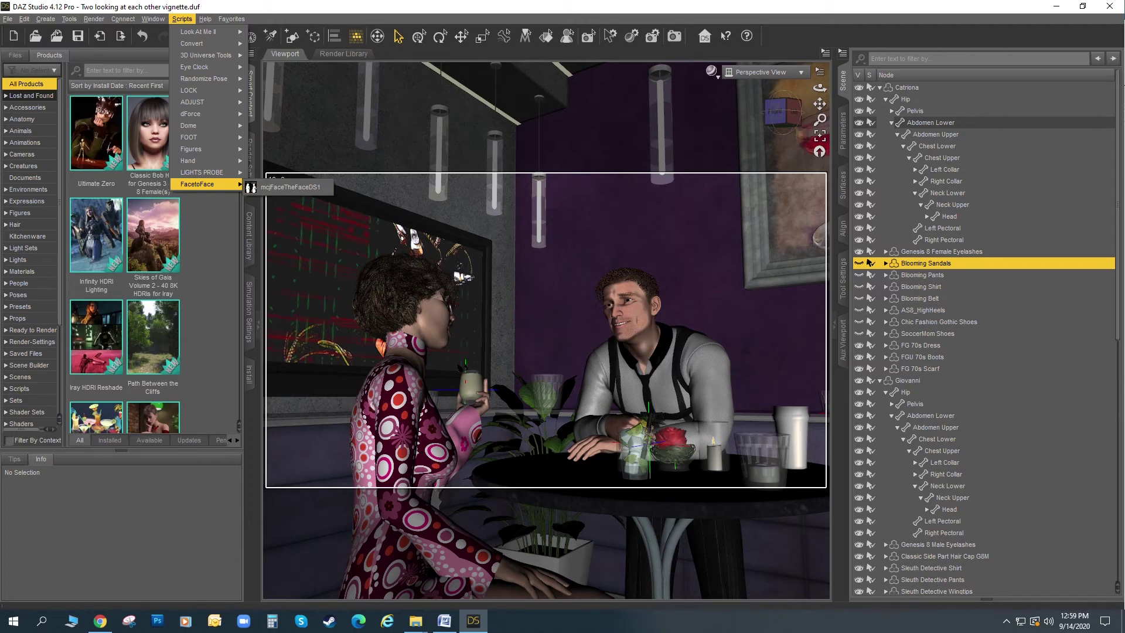
left_click(610, 215)
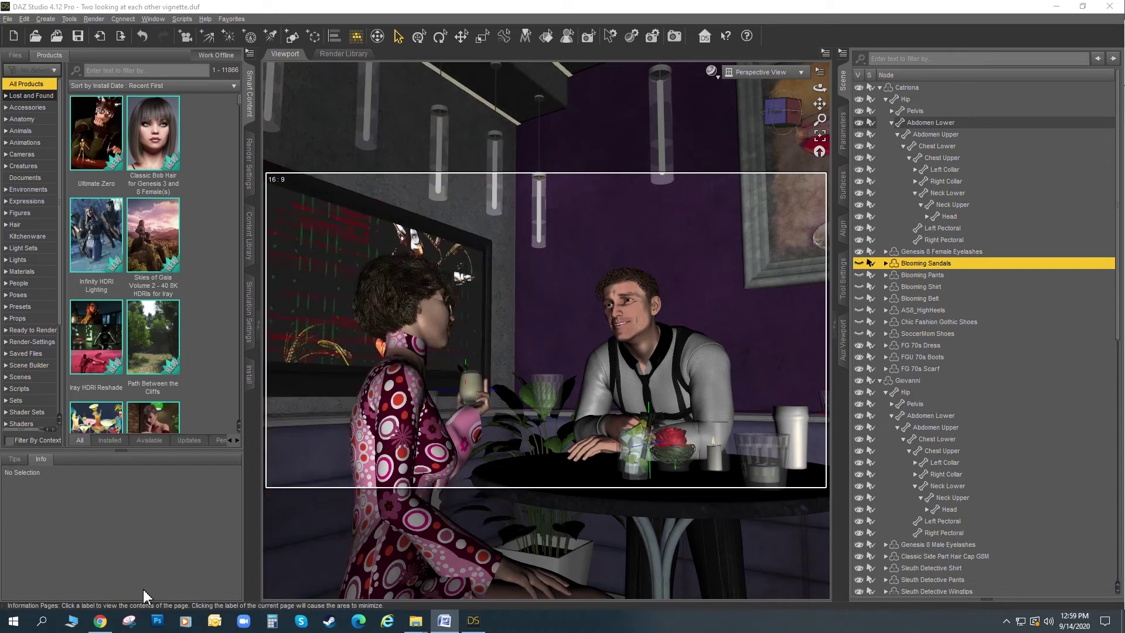
Switch to Chrome and review the Look At Me II Pose Control product page on the Daz 3D store.
left_click(108, 624)
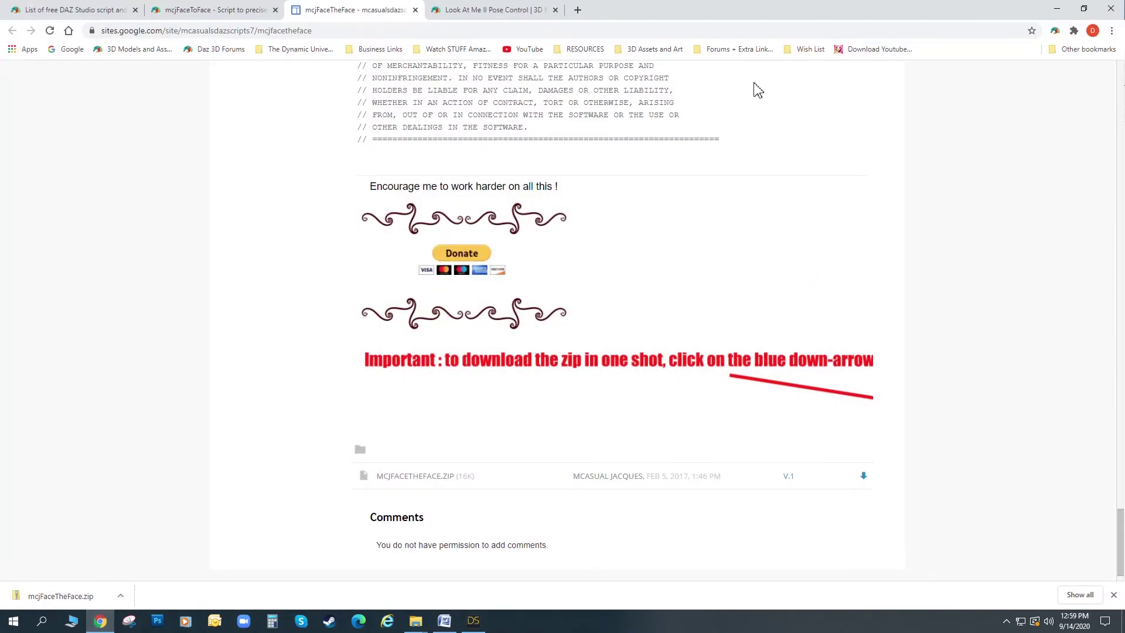
left_click(516, 12)
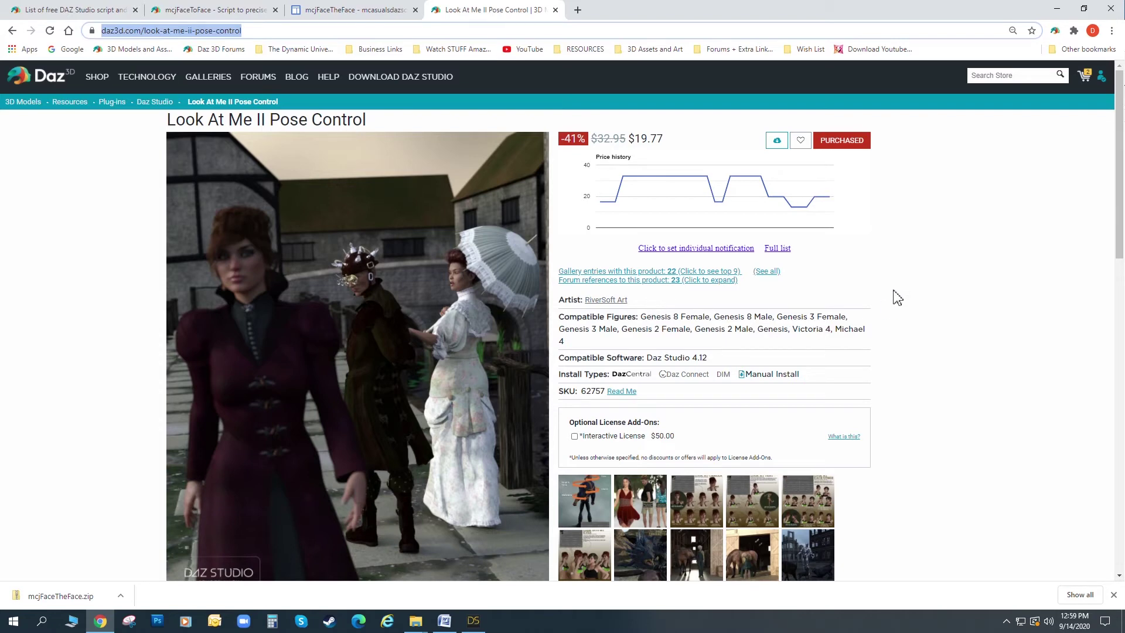
scroll(896, 297, "down", 3)
scroll(894, 300, "up", 1)
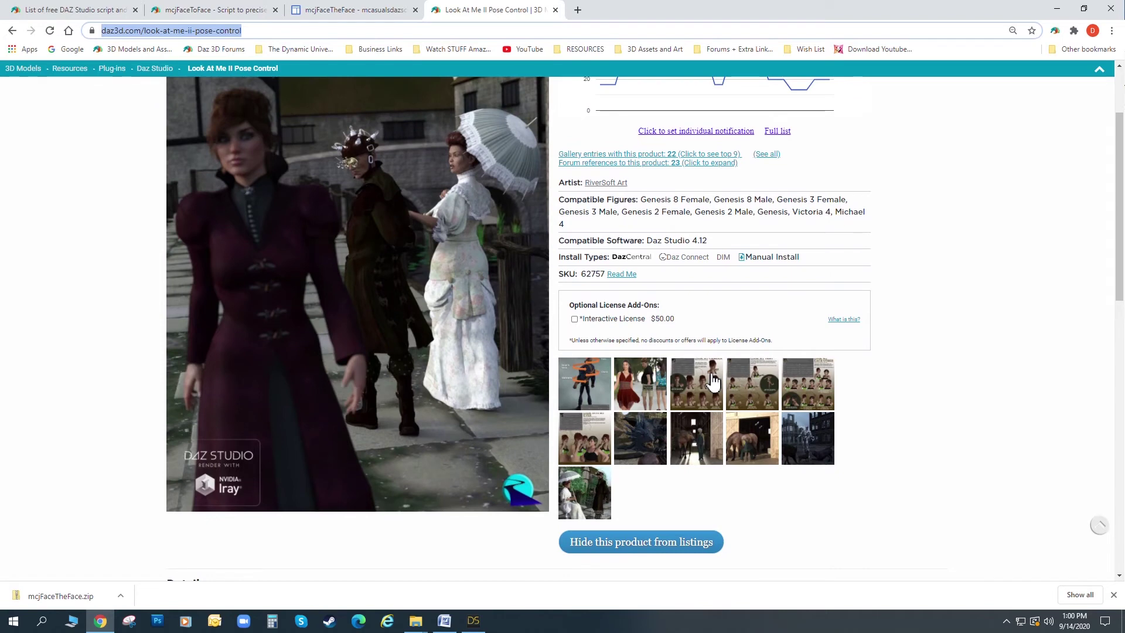
View the Look At Me II gallery images, from the body-part sliders overview through Look Into My Eyes.
left_click(586, 382)
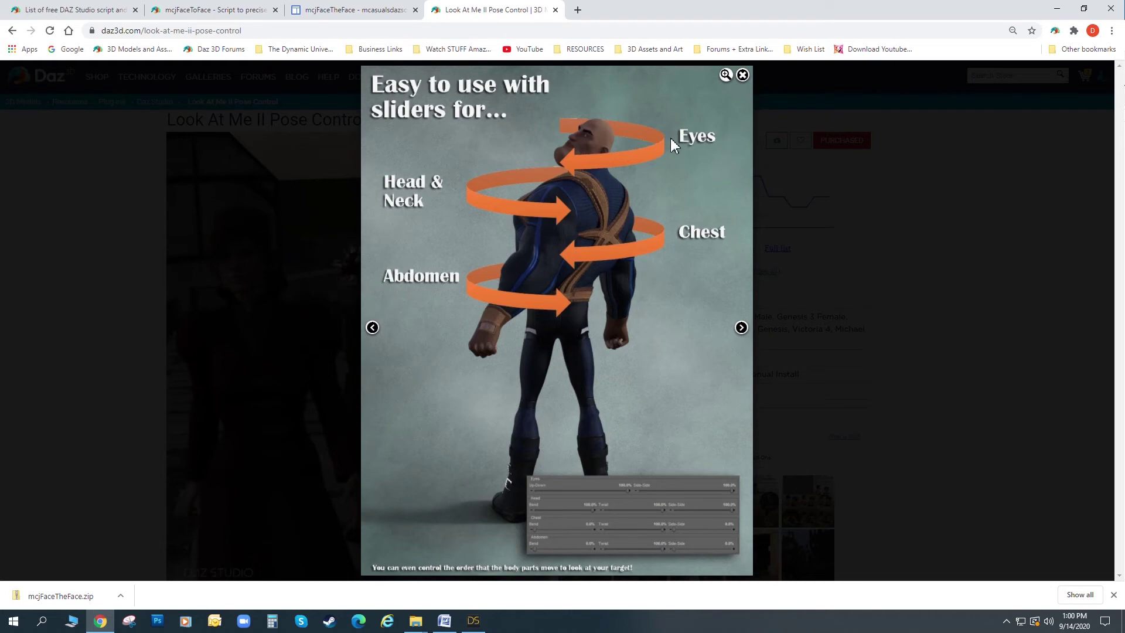
left_click(742, 328)
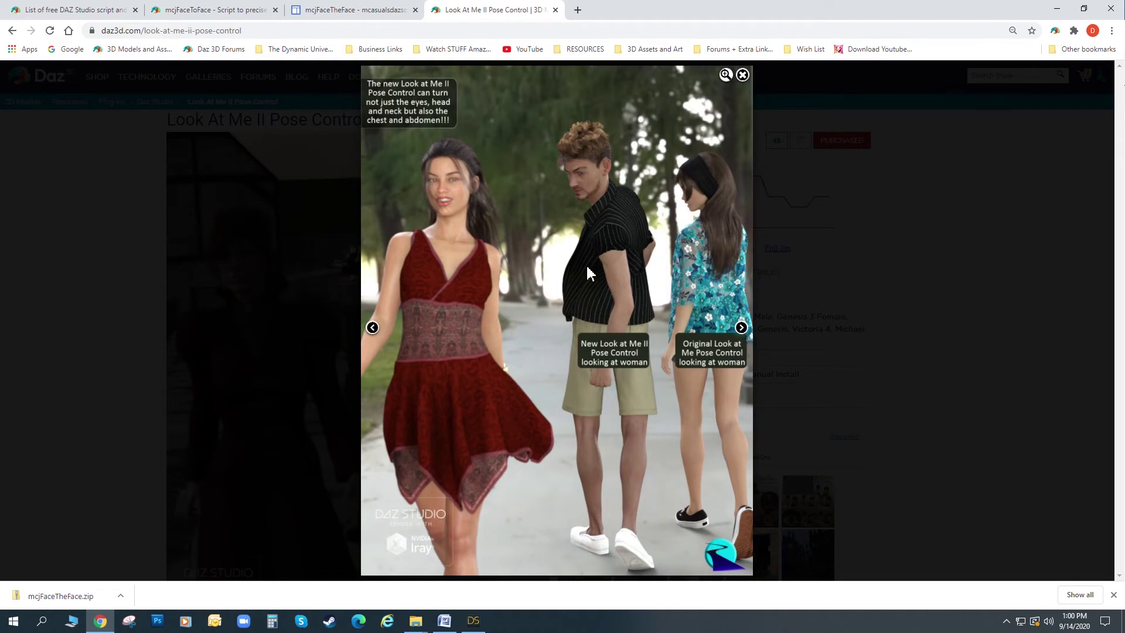
left_click(742, 329)
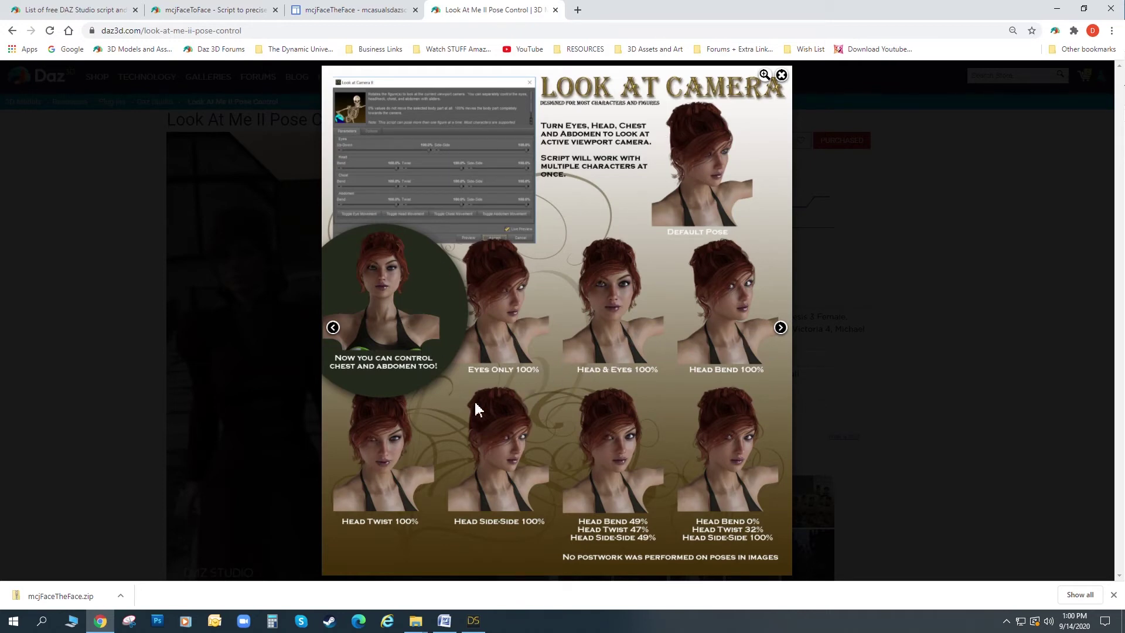
left_click(780, 327)
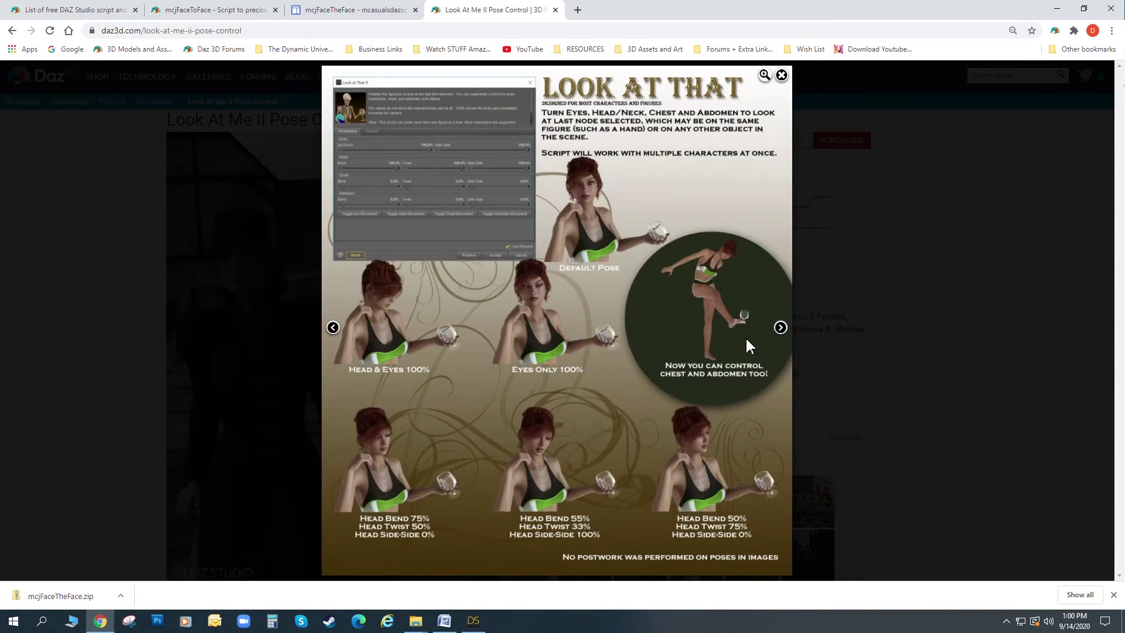
left_click(780, 327)
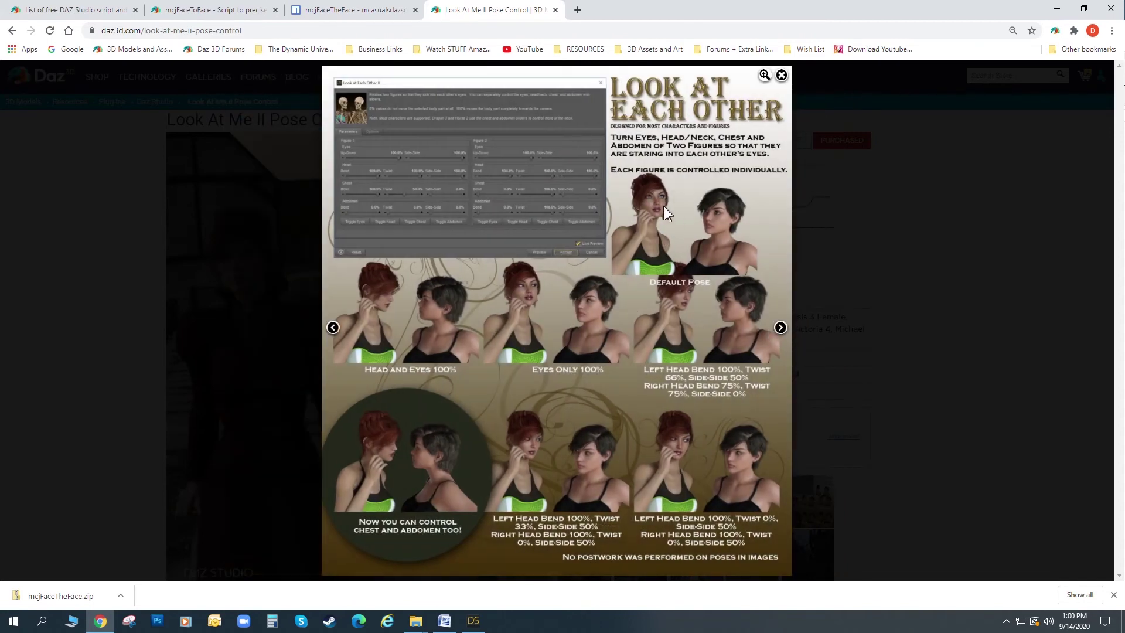
left_click(780, 328)
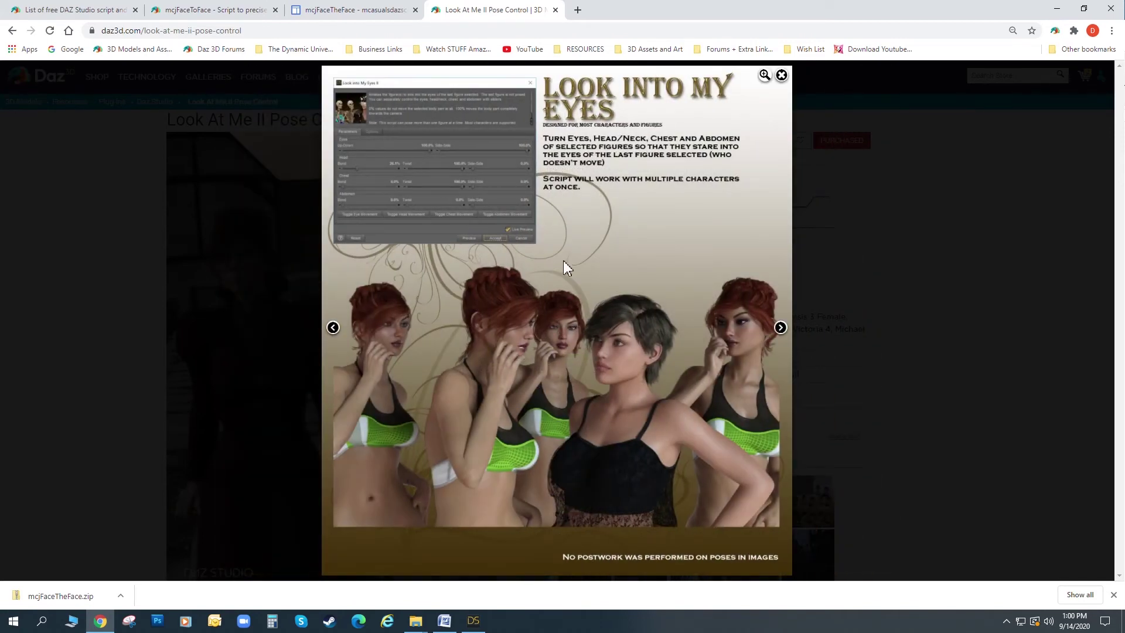
left_click(780, 328)
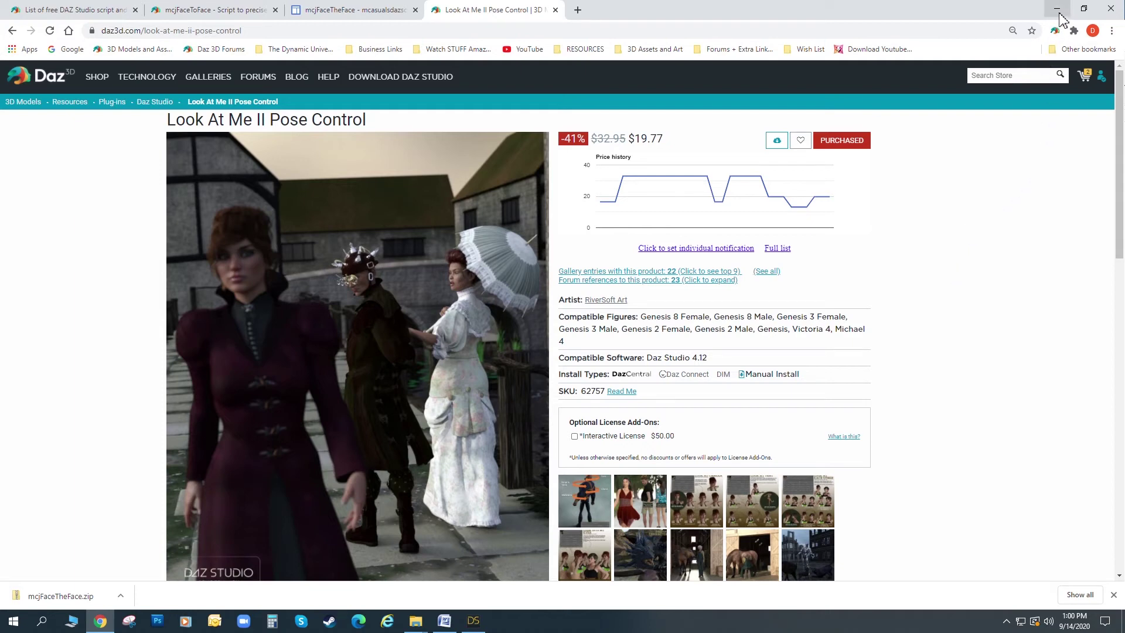
Switch back to DAZ Studio and open the Ultimate Zero product in Smart Content to examine its Install Custom UZ Actions script.
left_click(1058, 11)
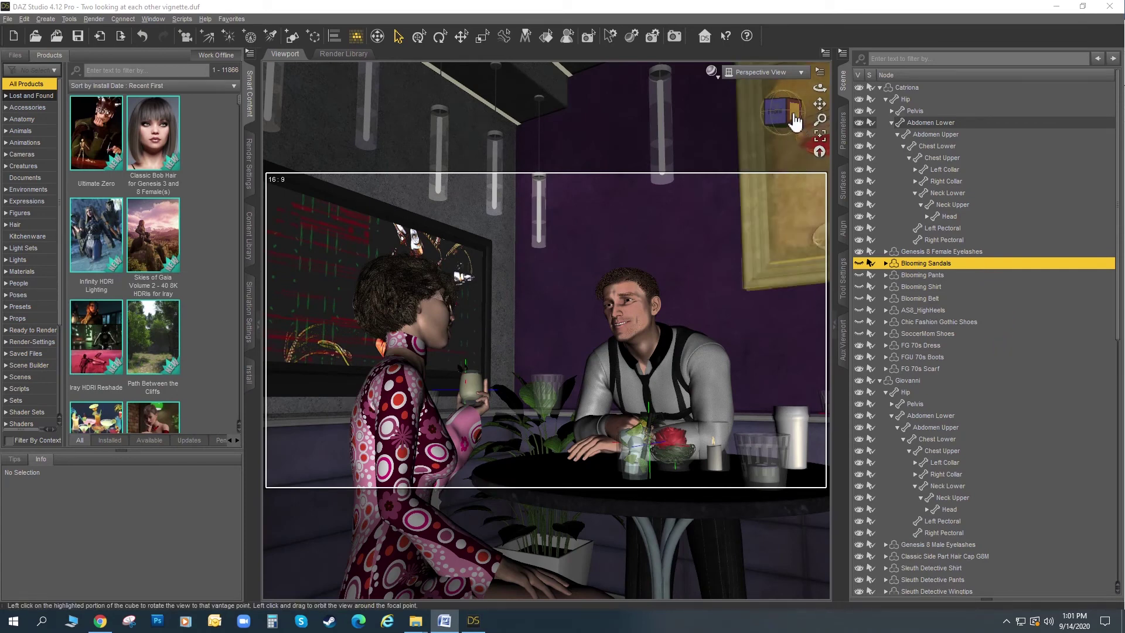
left_click(977, 310)
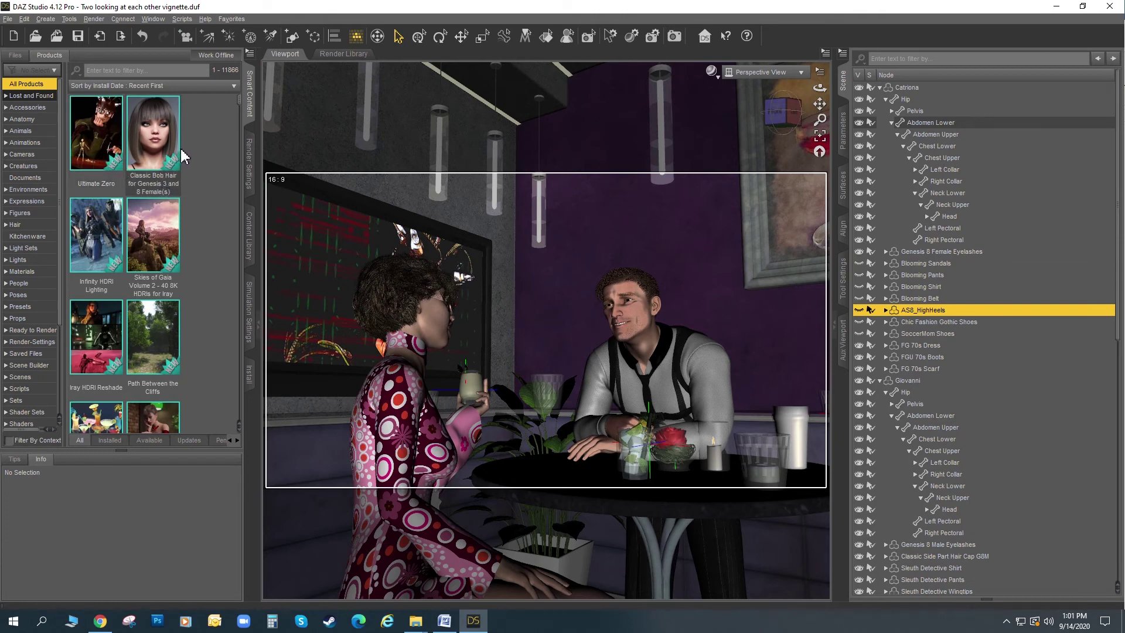
mouse_move(158, 116)
left_click(139, 72)
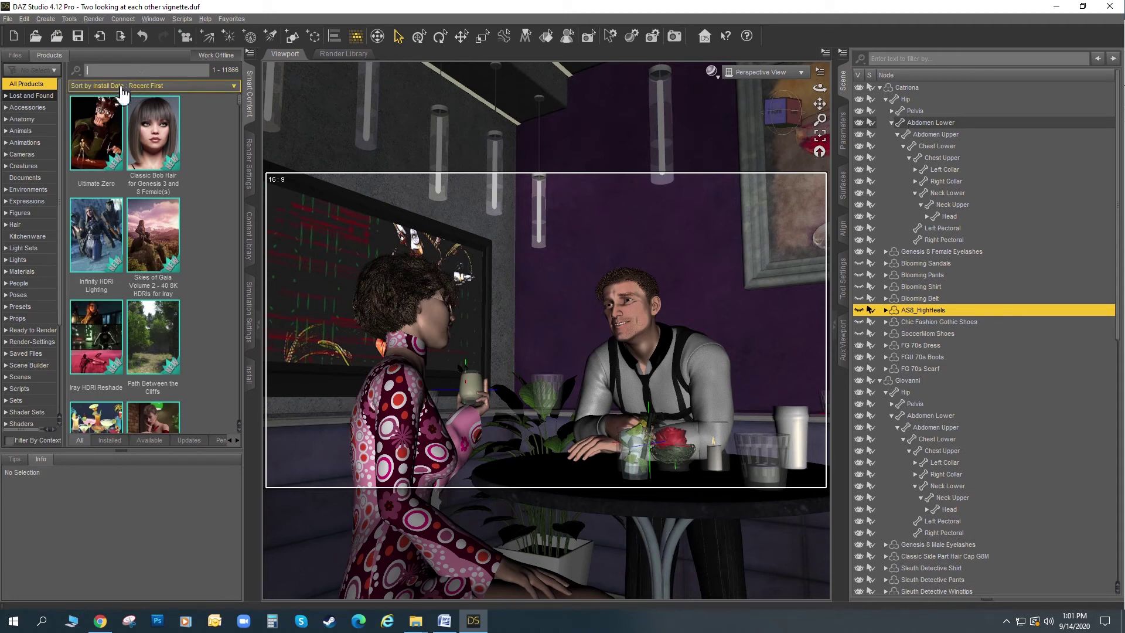
mouse_move(121, 136)
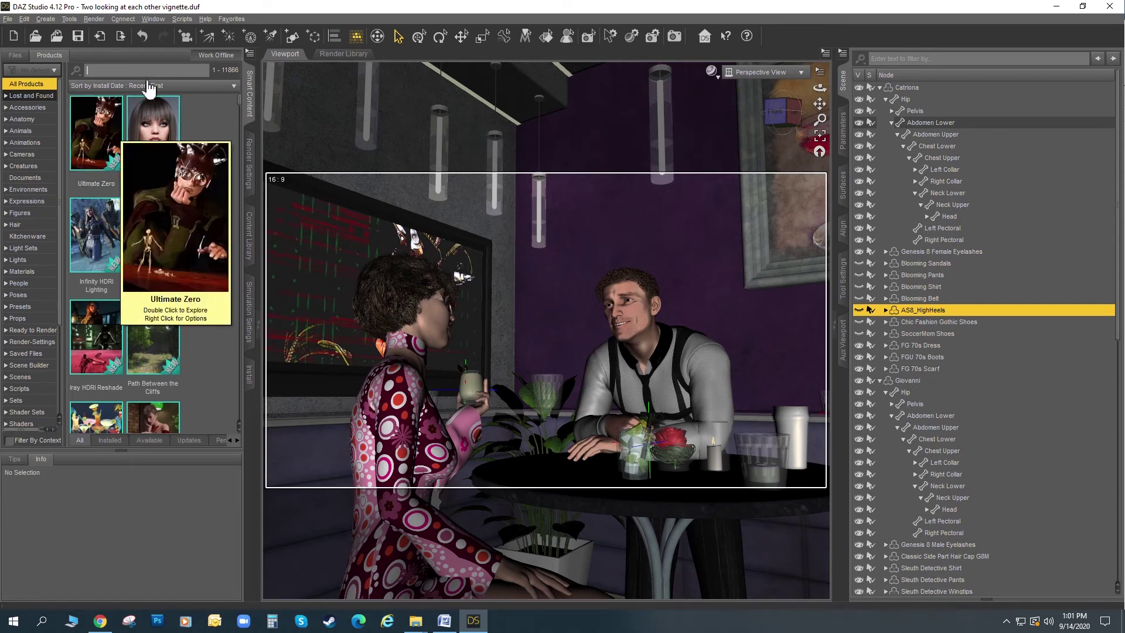
double_click(92, 157)
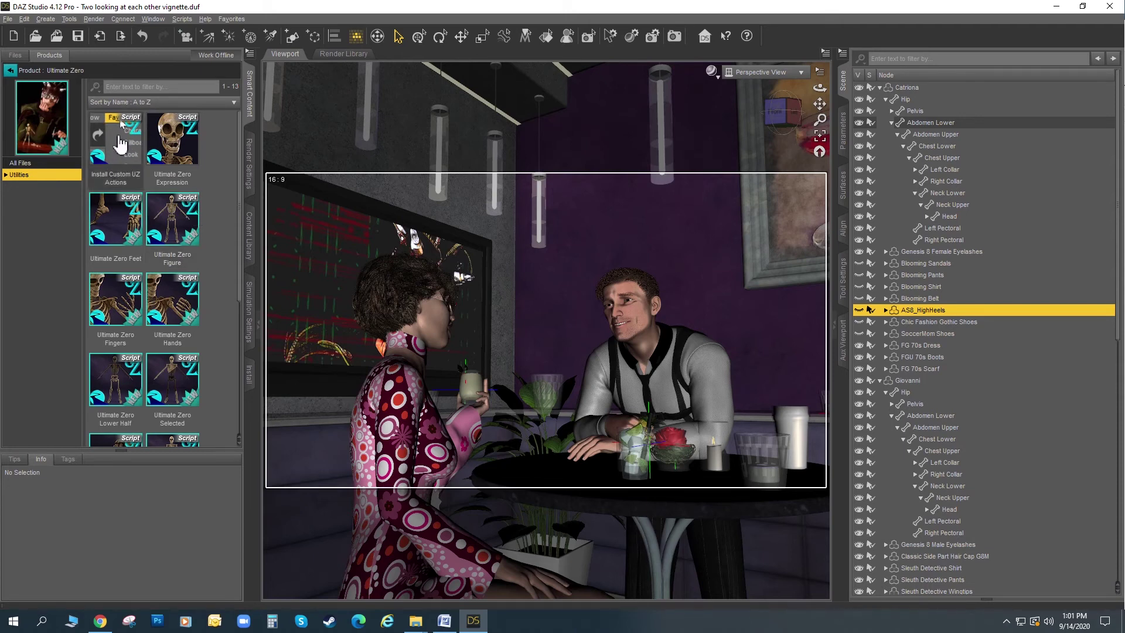
mouse_move(119, 146)
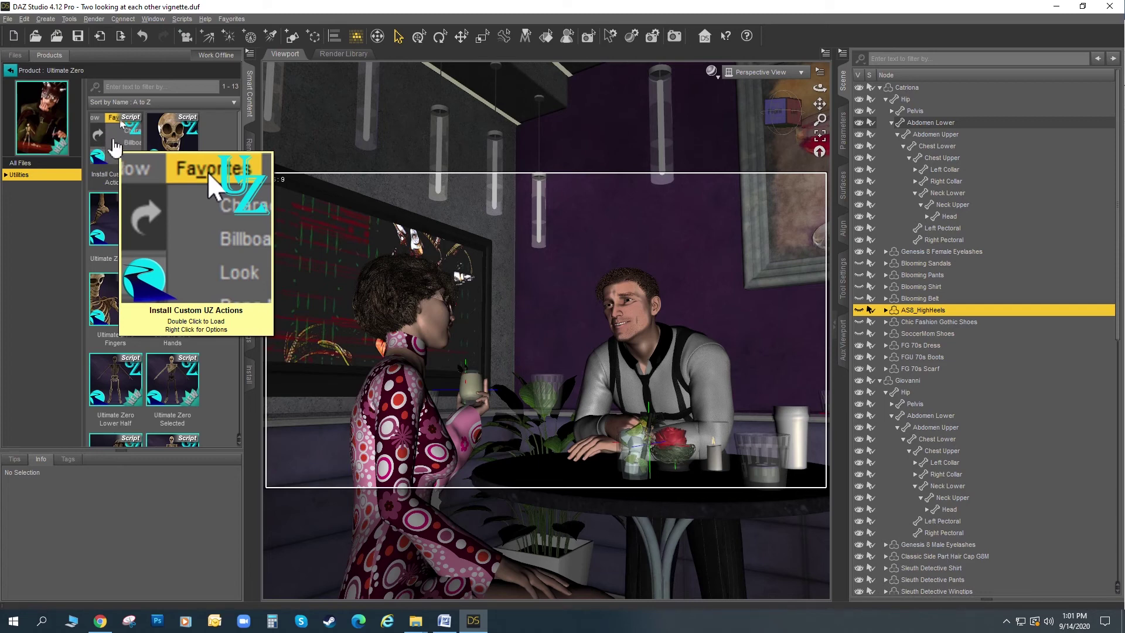
Review the Ultimate Zero custom actions among the Favorites and return to the full product list.
left_click(232, 19)
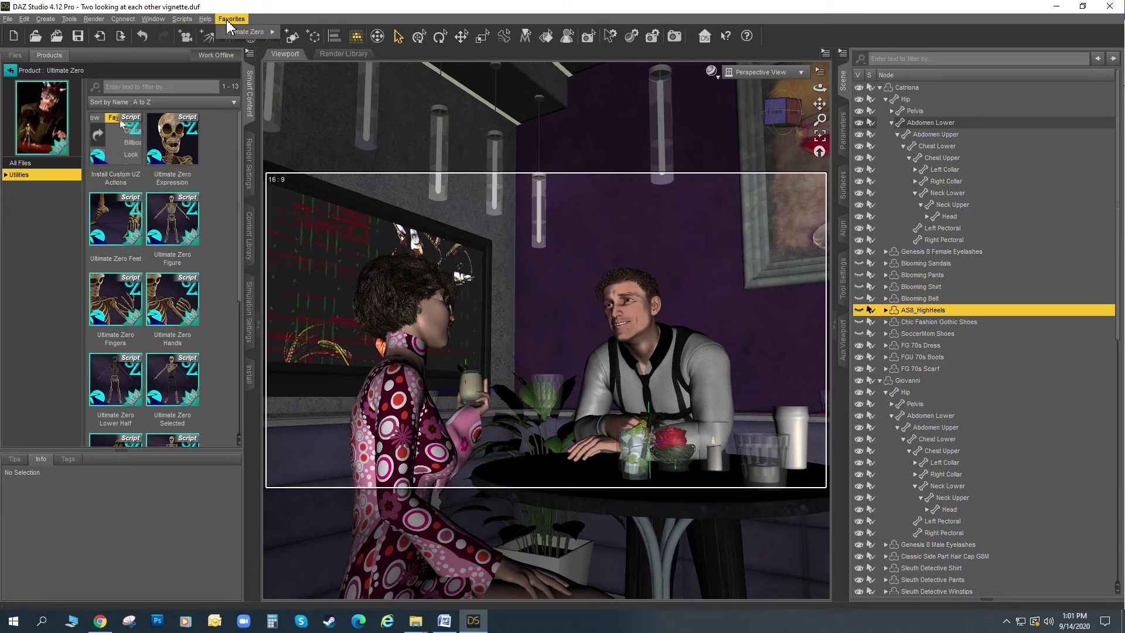
mouse_move(228, 33)
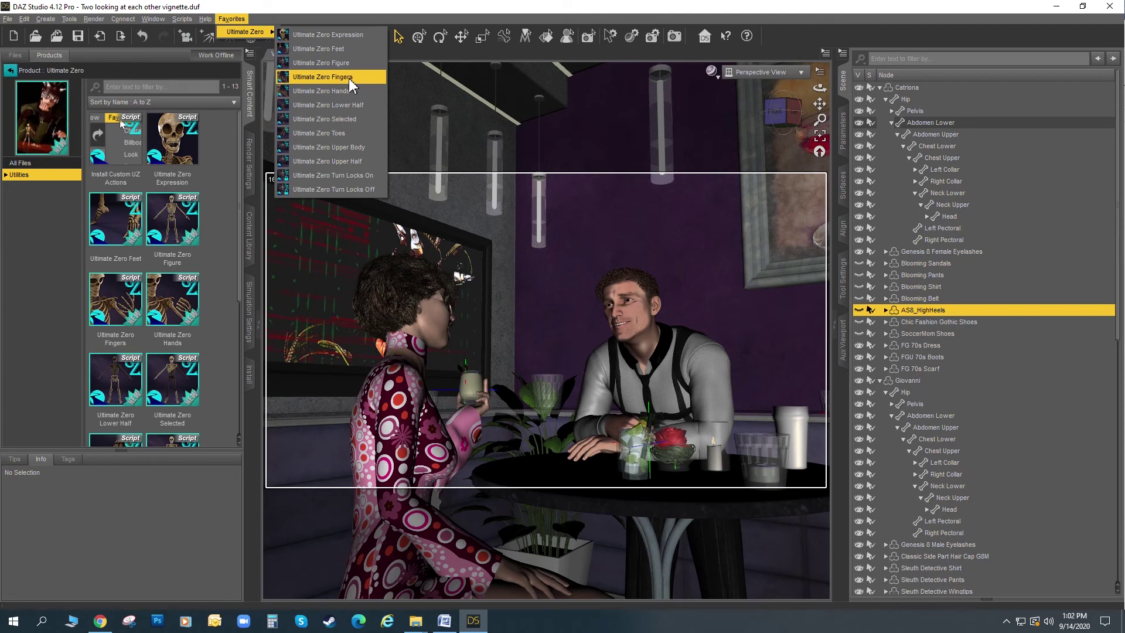
left_click(10, 72)
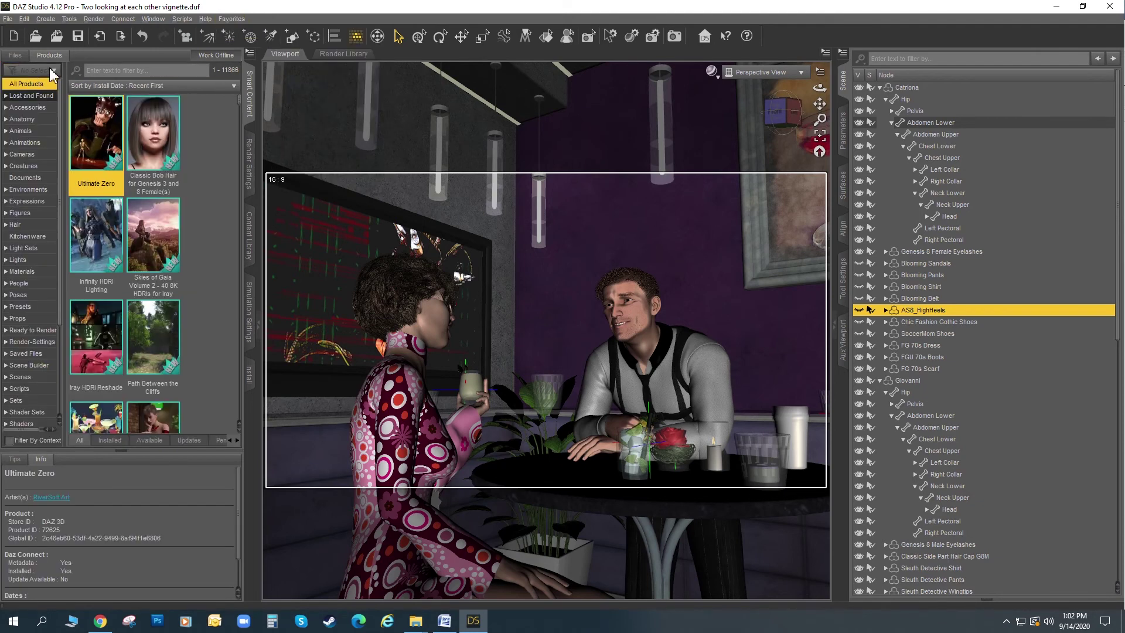
Review the Look At Me II scripts, from look at camera through look into my eyes.
left_click(182, 18)
mouse_move(183, 34)
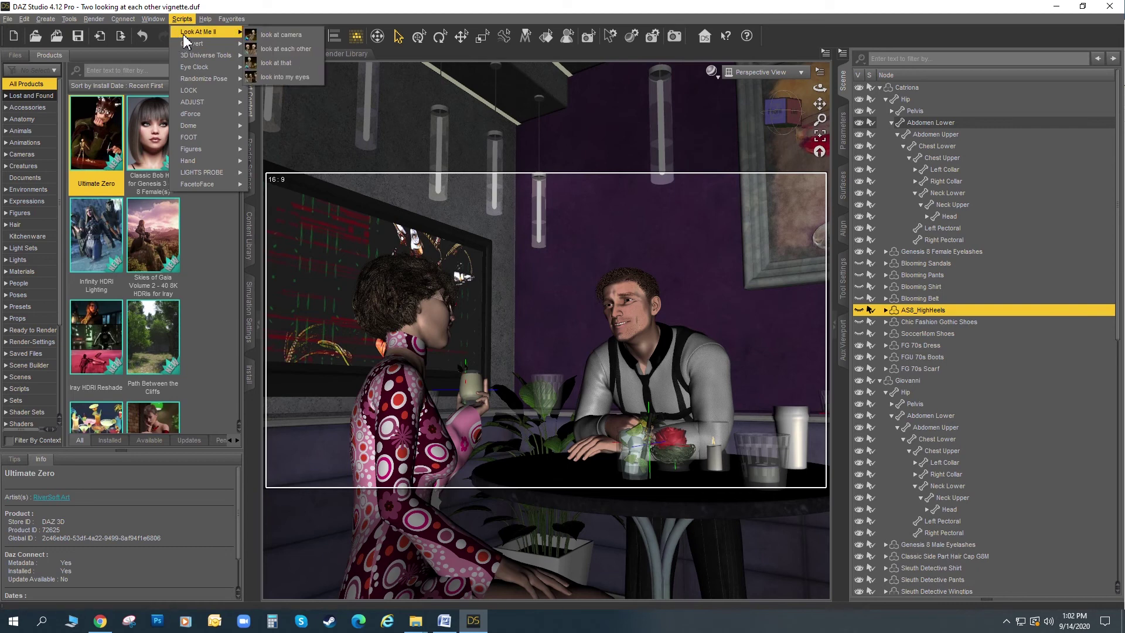
left_click(280, 76)
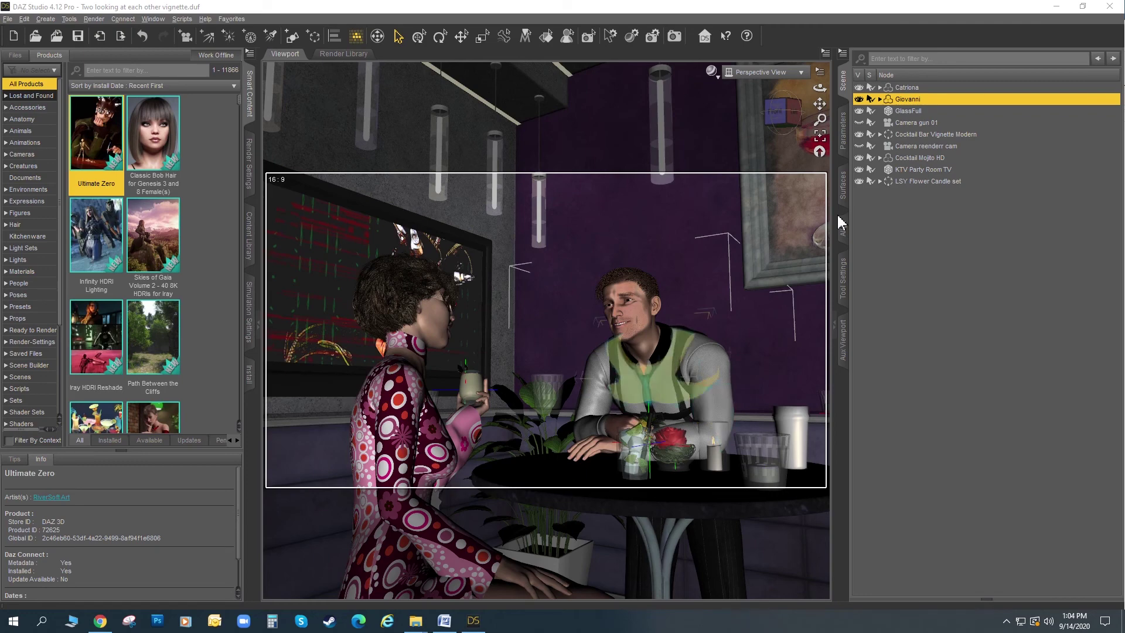
Run the Look At Me II look at camera script on Giovanni and preview the pose with the default 100% head and eye settings.
left_click(182, 19)
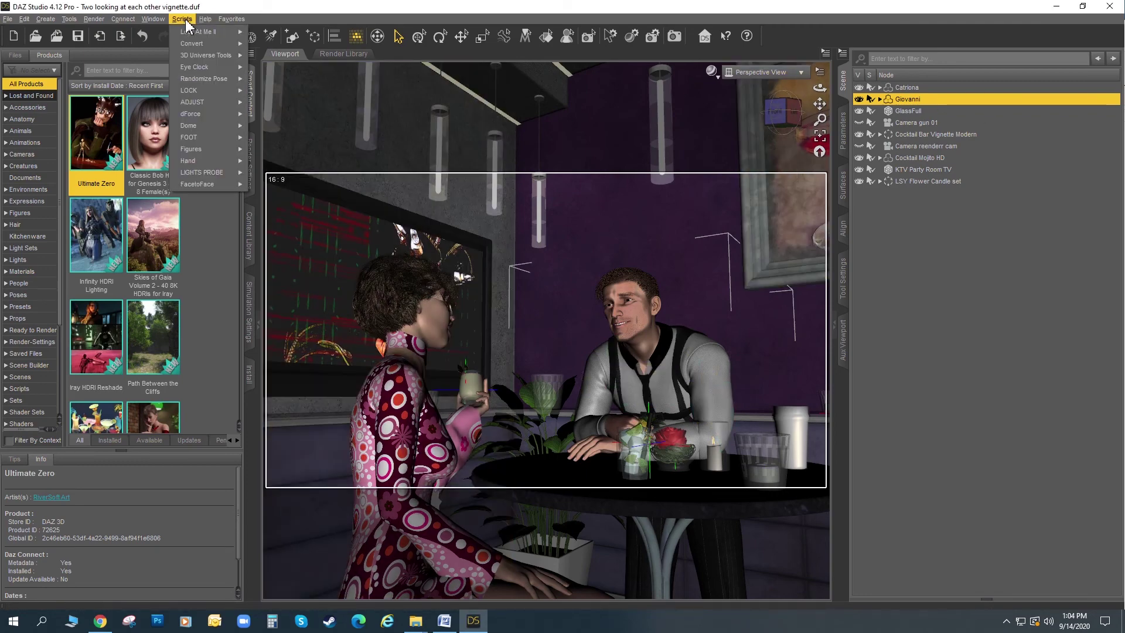
mouse_move(185, 33)
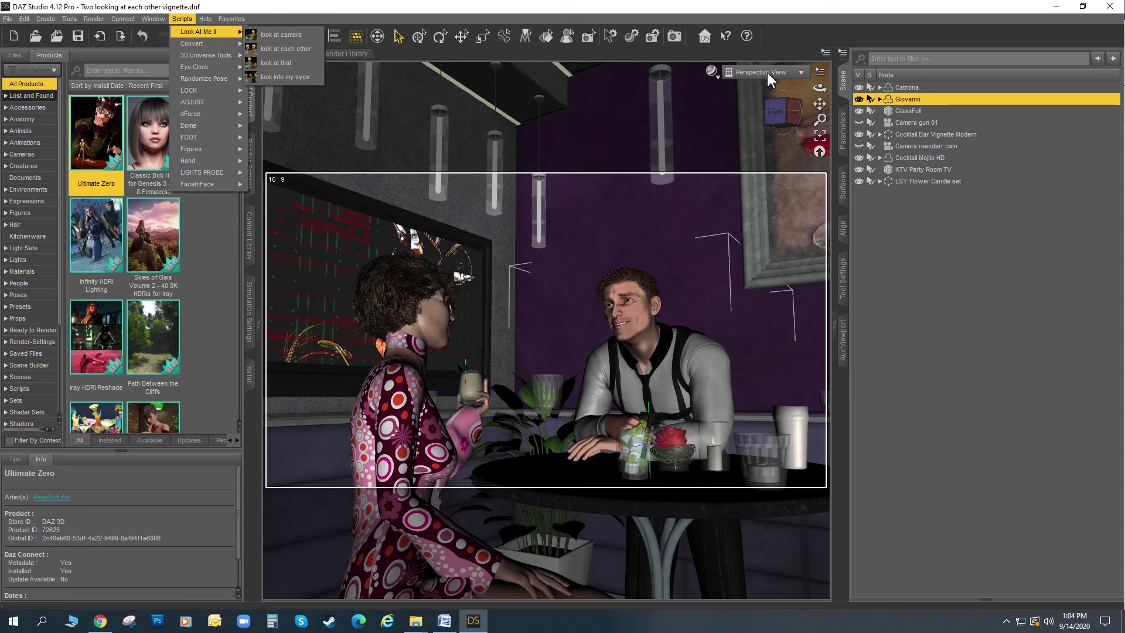
left_click(289, 34)
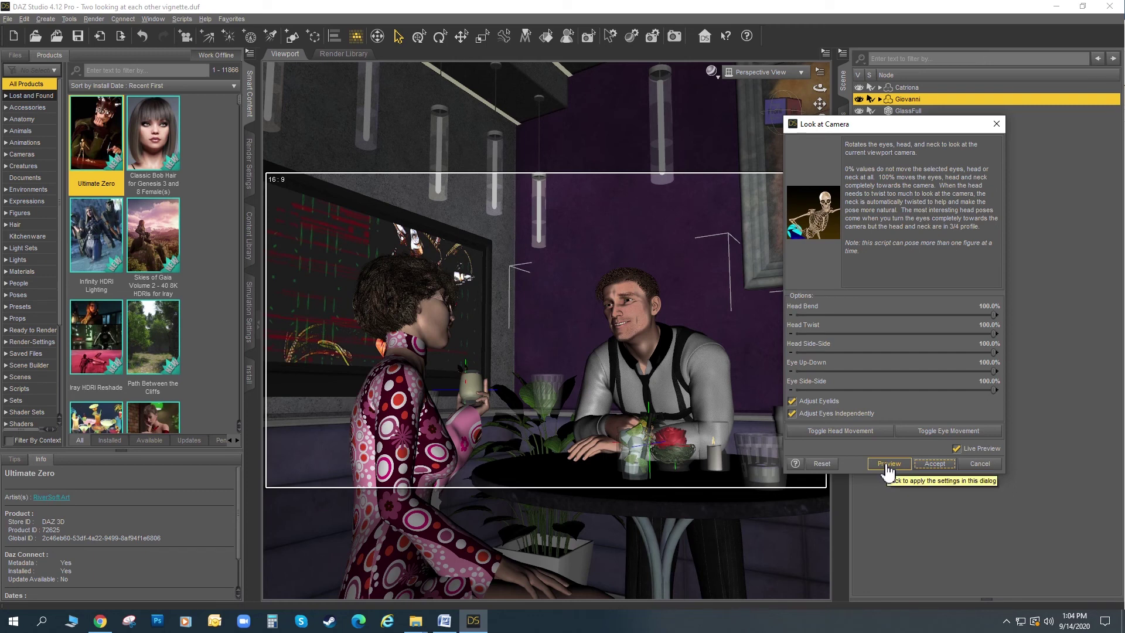
left_click(888, 466)
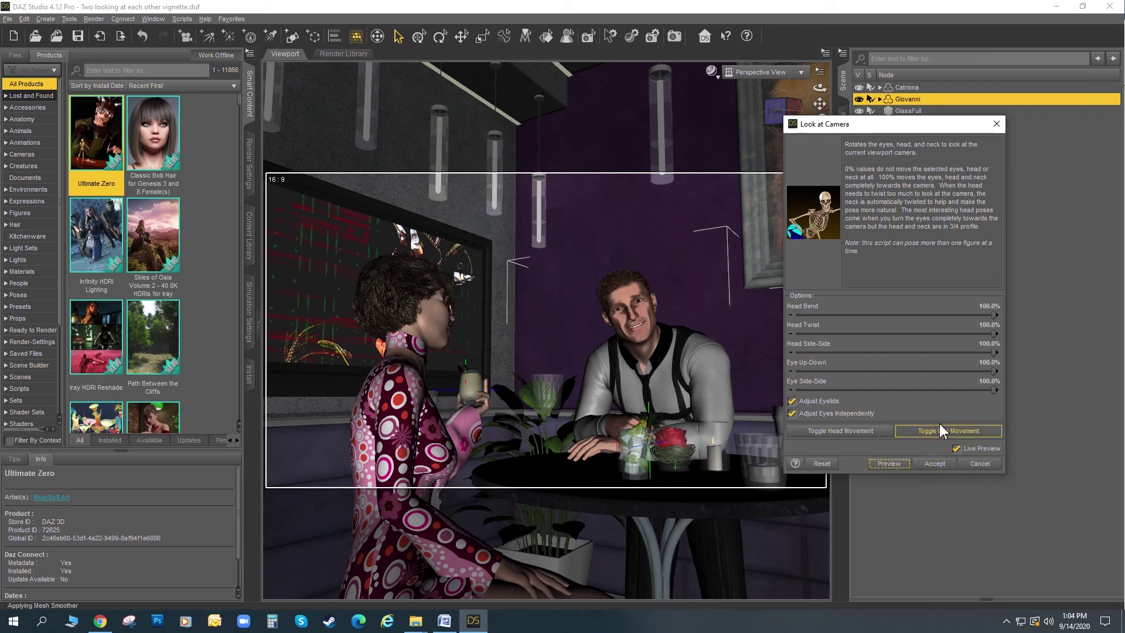
Set Head Bend to 29.4%, Head Twist to 27.0%, Eye Up-Down to 56.7% and Eye Side-Side to 82.2%, and accept the Look at Camera pose.
left_click_drag(994, 391, 908, 371)
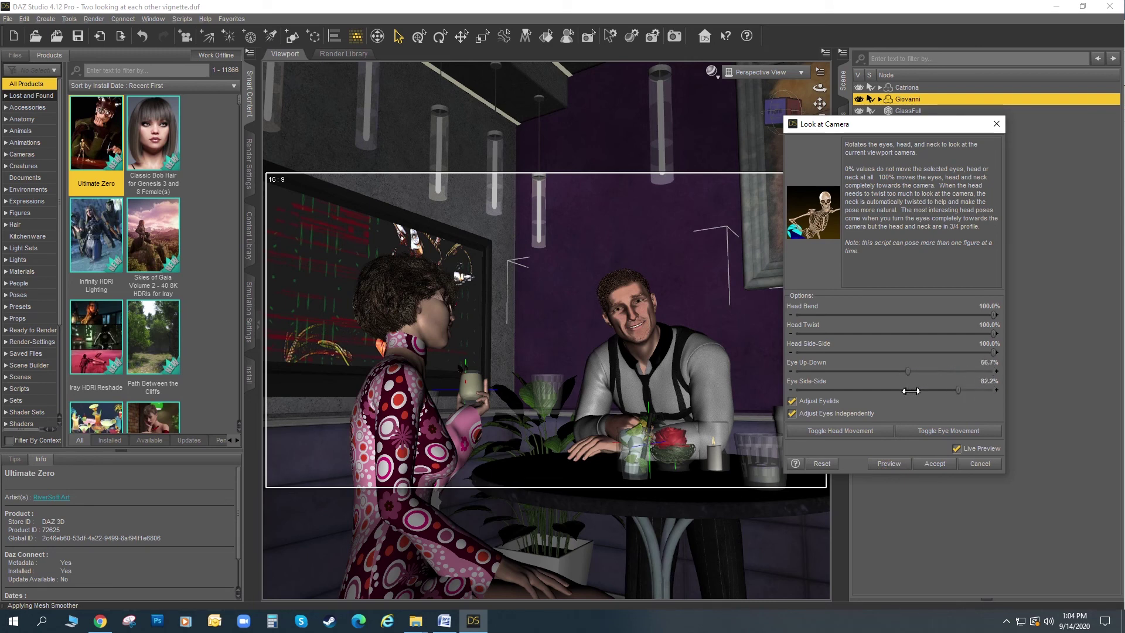
left_click(882, 466)
left_click_drag(994, 314, 854, 315)
left_click_drag(993, 334, 849, 333)
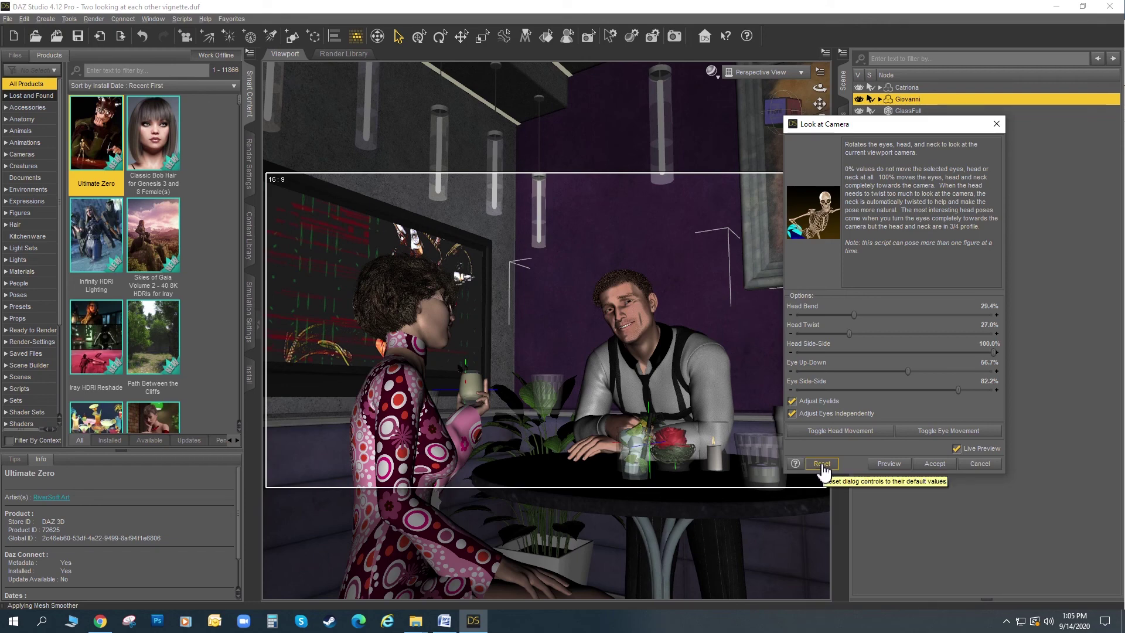
left_click(936, 463)
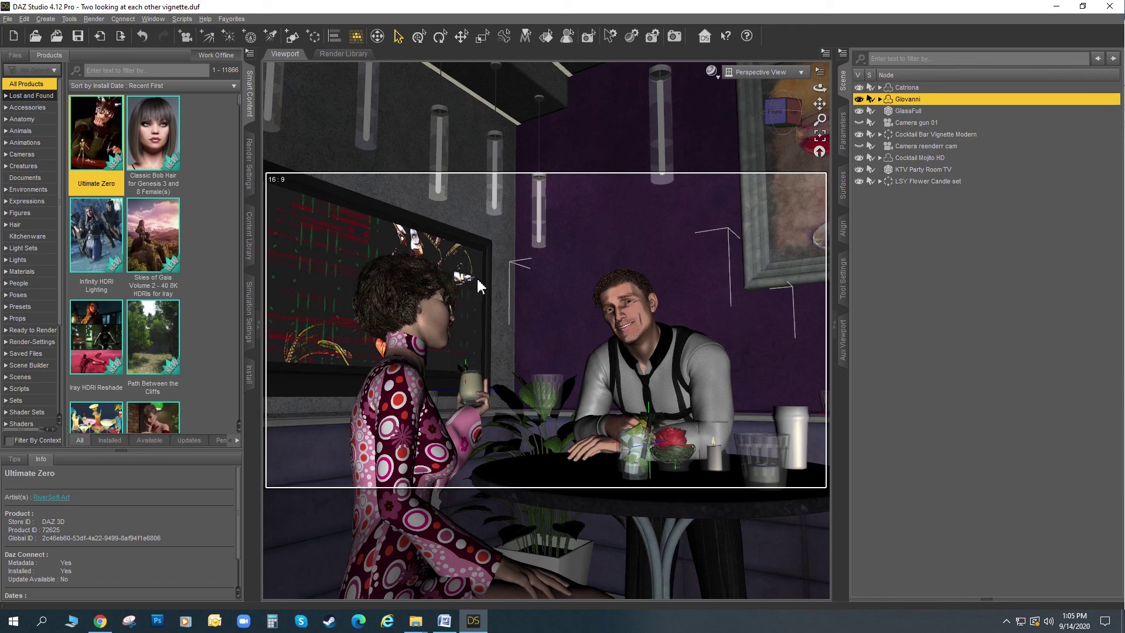
Switch to Chrome and re-examine the price, compatible figures and gallery thumbnails of Look At Me II Pose Control.
left_click(101, 621)
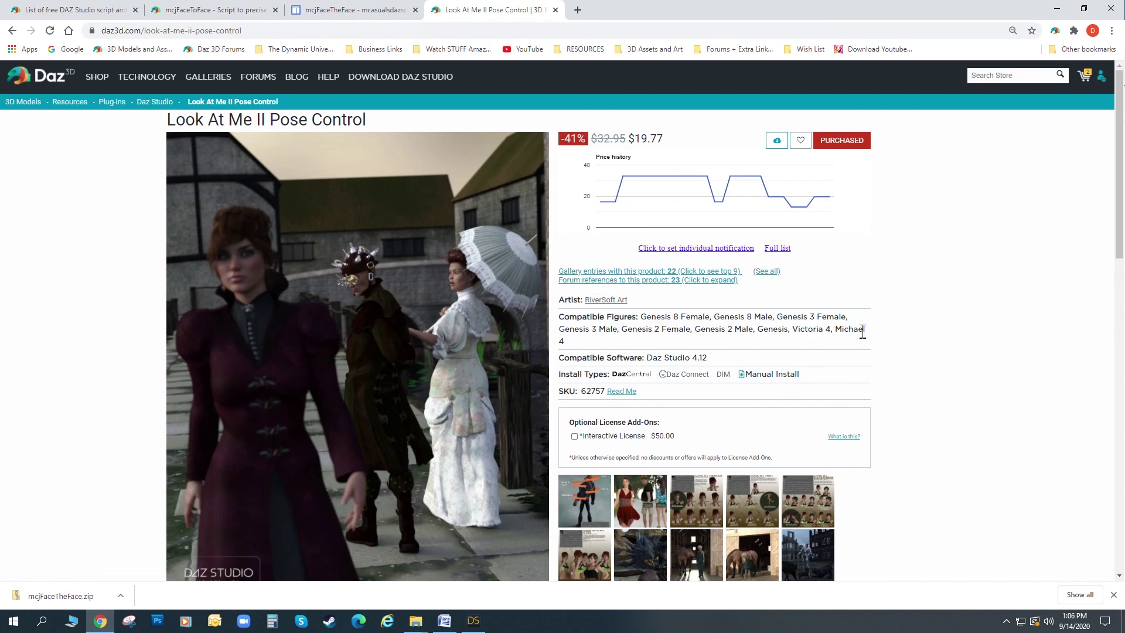
scroll(912, 320, "down", 1)
scroll(913, 320, "down", 2)
scroll(913, 319, "up", 1)
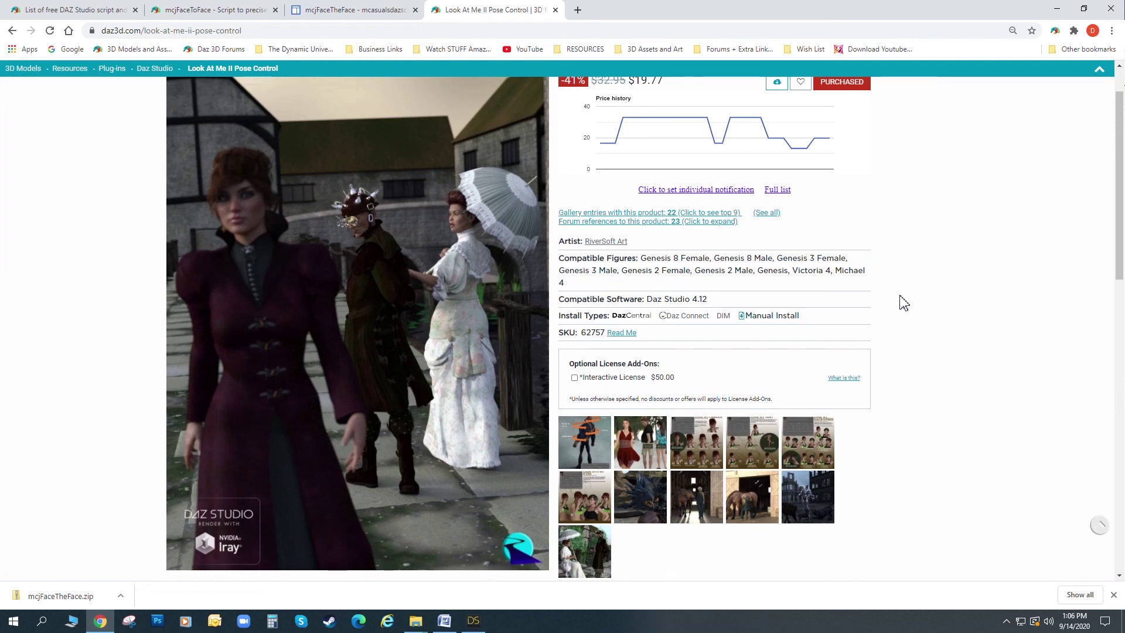
scroll(892, 244, "up", 1)
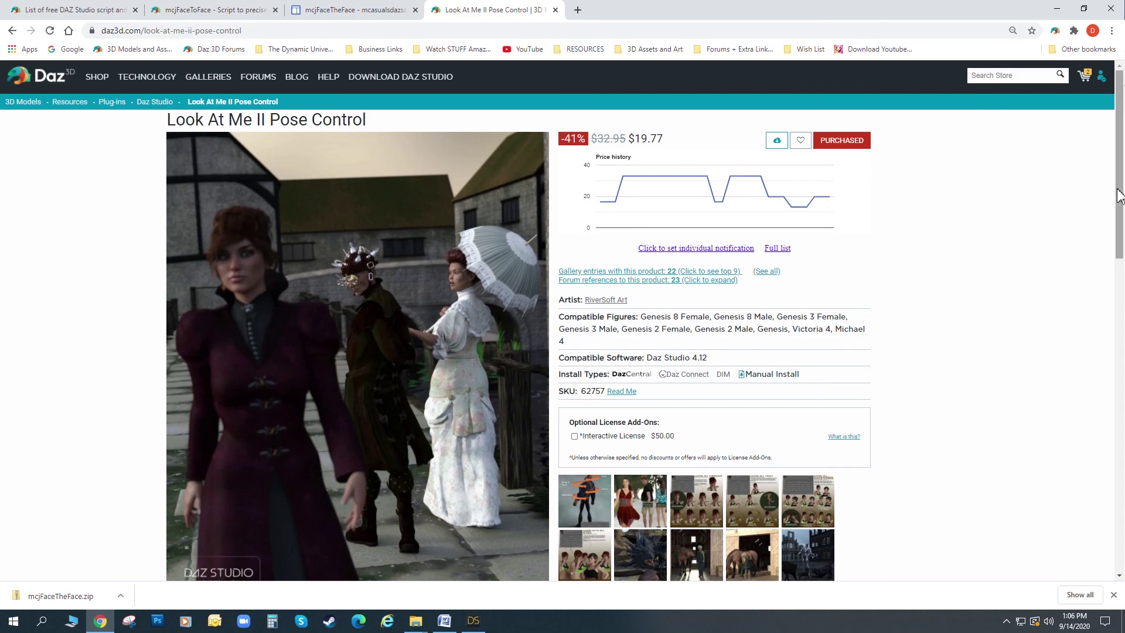
left_click_drag(1119, 186, 1122, 157)
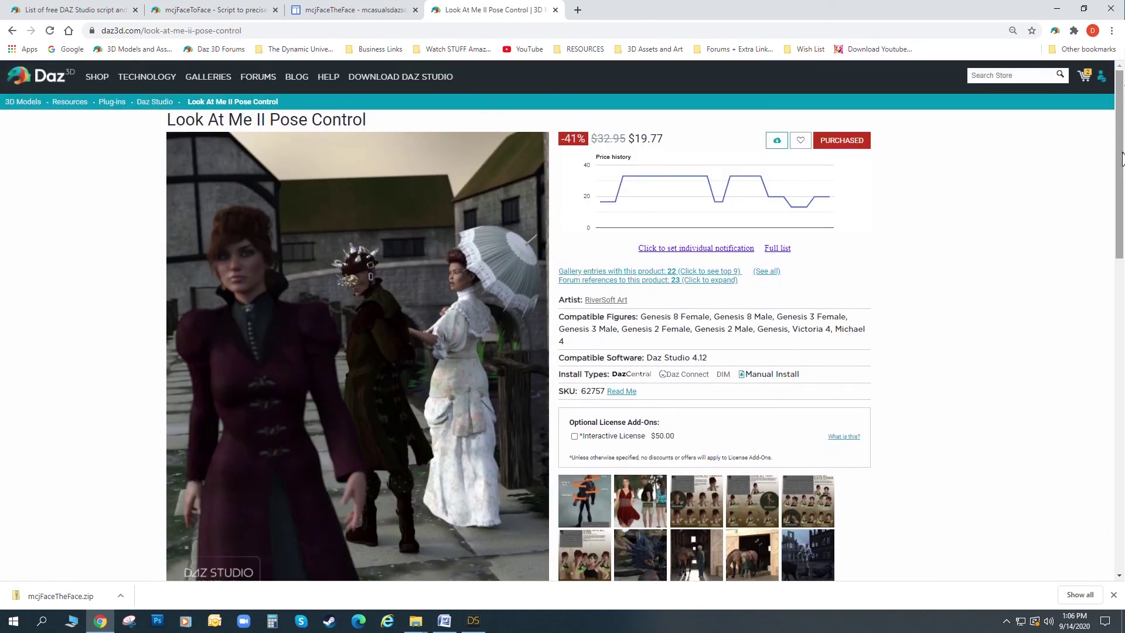